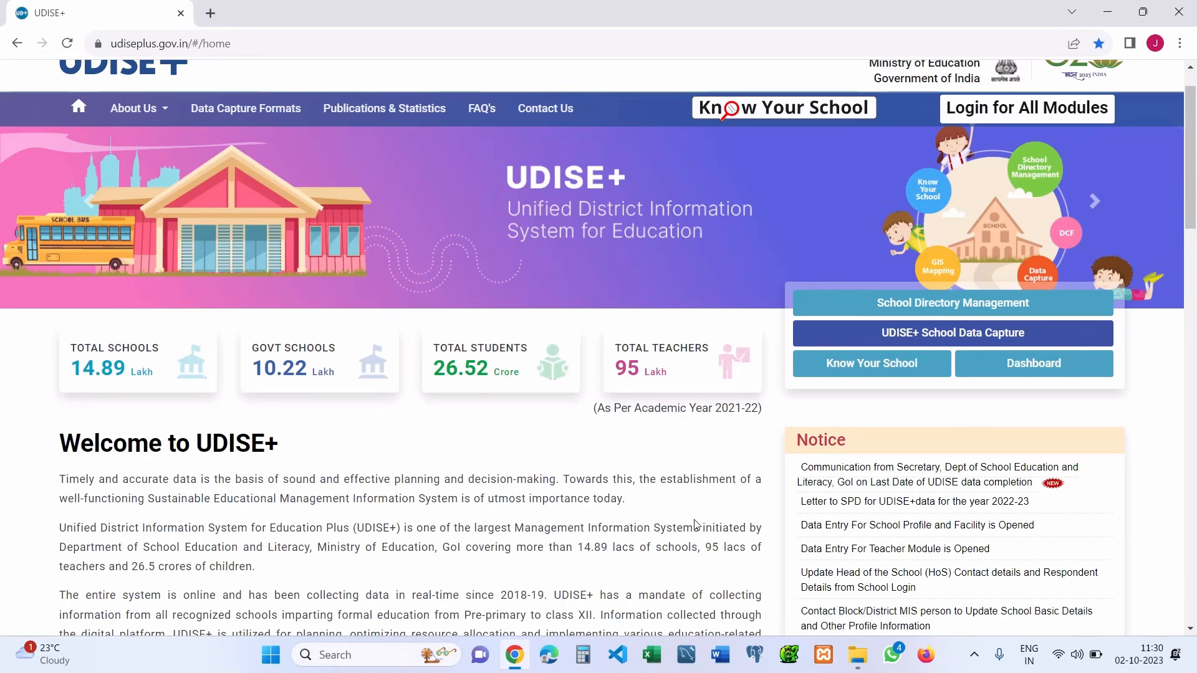
# - Scroll to UDISE+ School Data Capture and launch the MEGHALAYA Students Module sign-in in a new tab
pyautogui.moveTo(1193, 184); pyautogui.dragTo(1195, 242)
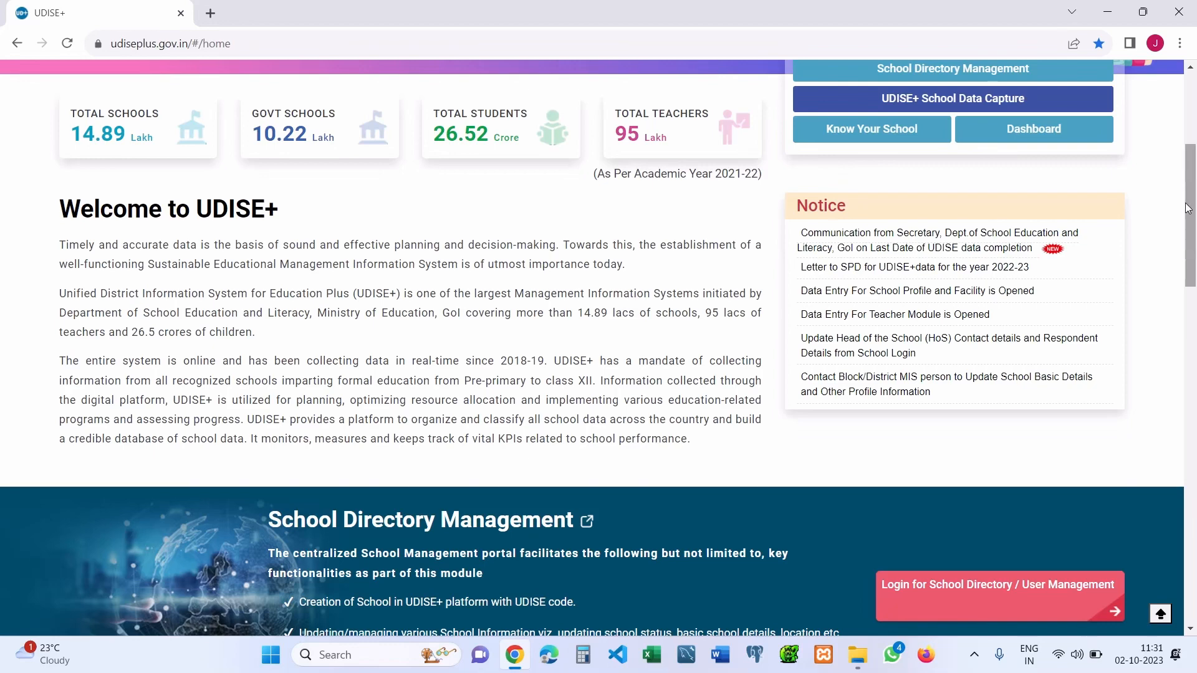
pyautogui.moveTo(1194, 236); pyautogui.dragTo(1192, 320)
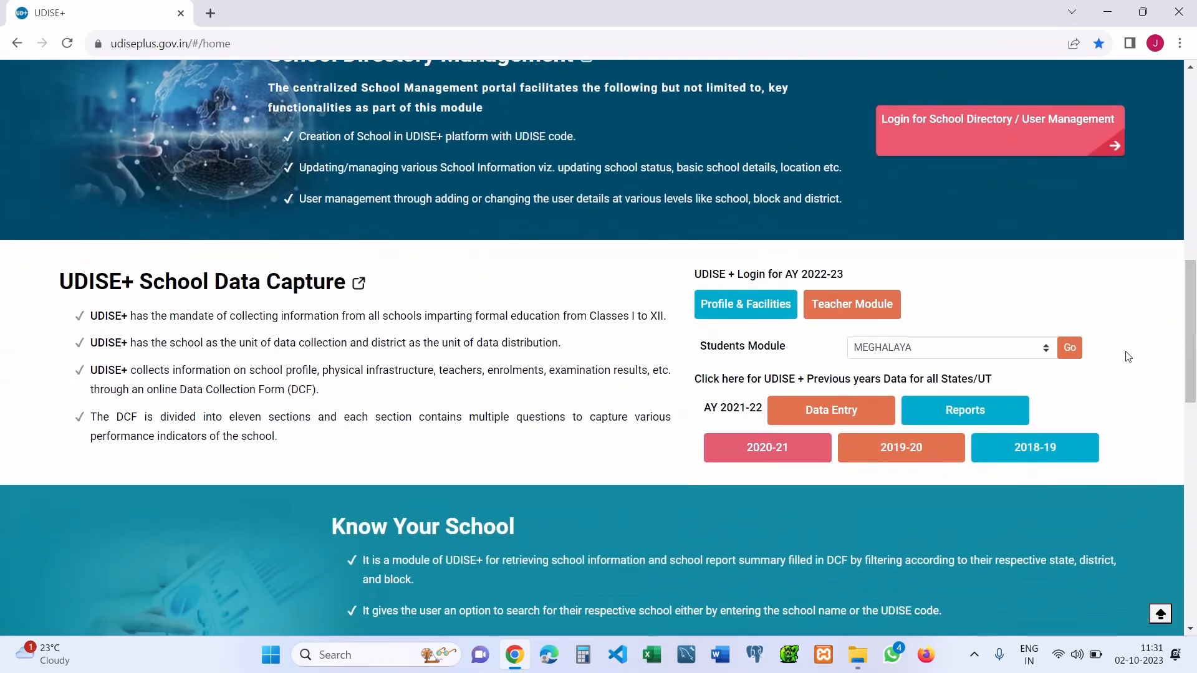
pyautogui.click(1070, 350)
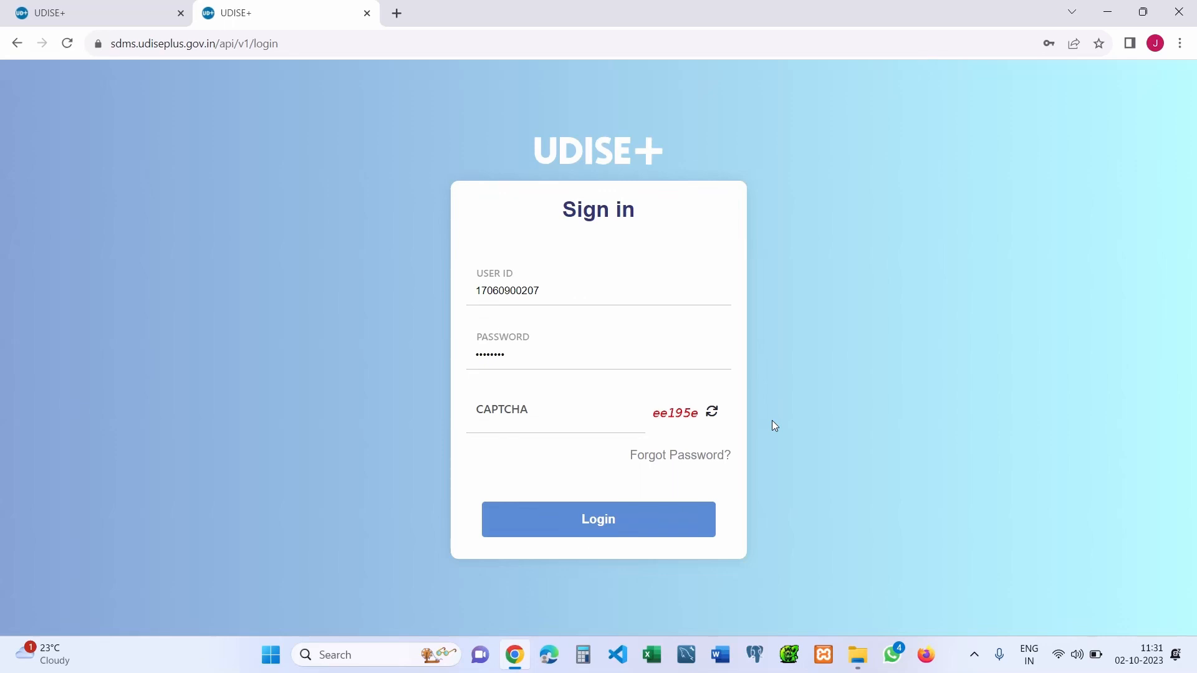
# - Enter the displayed CAPTCHA code and submit the SDMS login
pyautogui.click(586, 422)
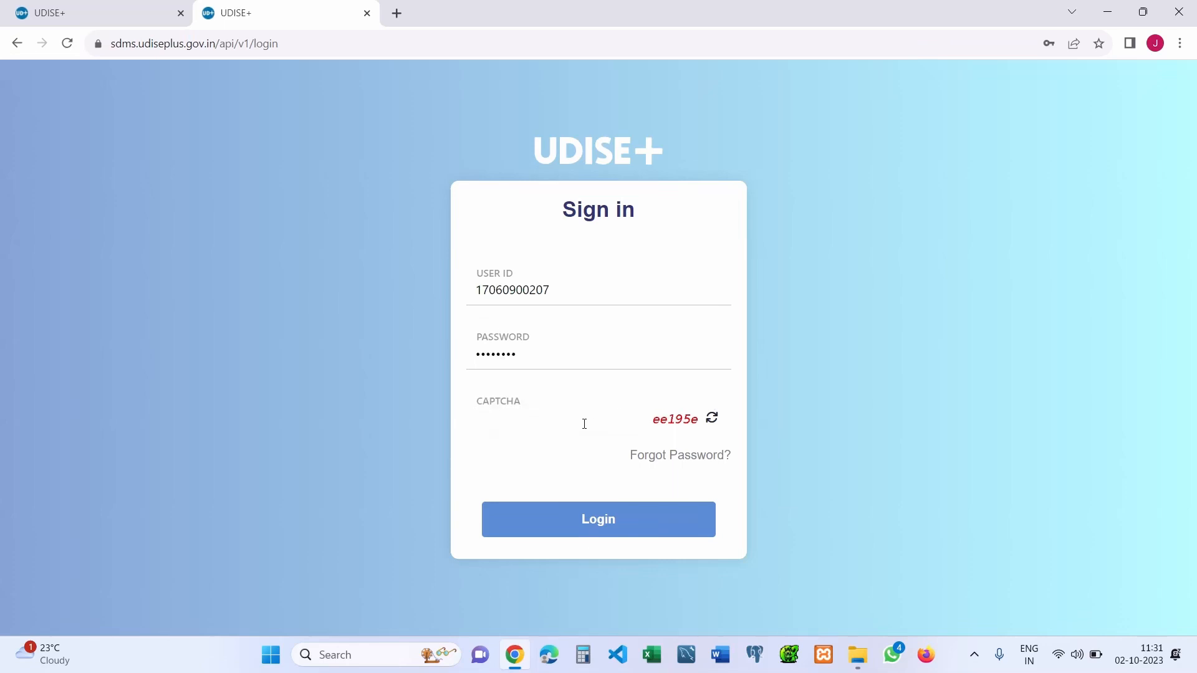
pyautogui.write('ee195e')
pyautogui.press('Return')
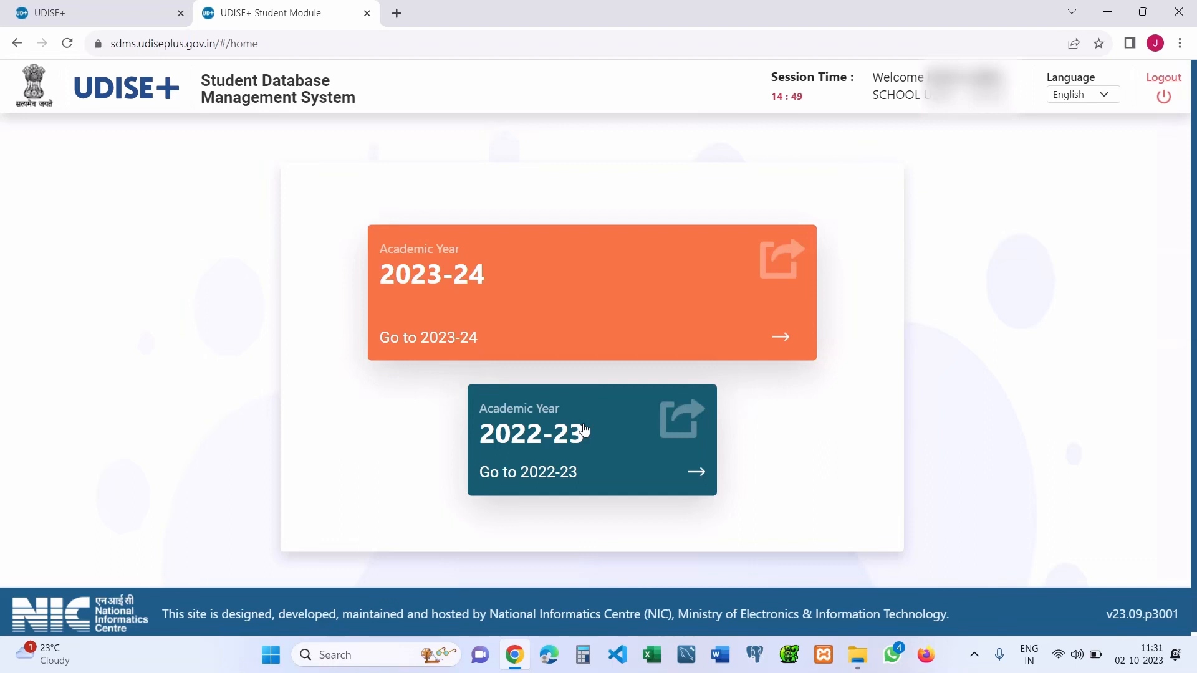
pyautogui.click(542, 452)
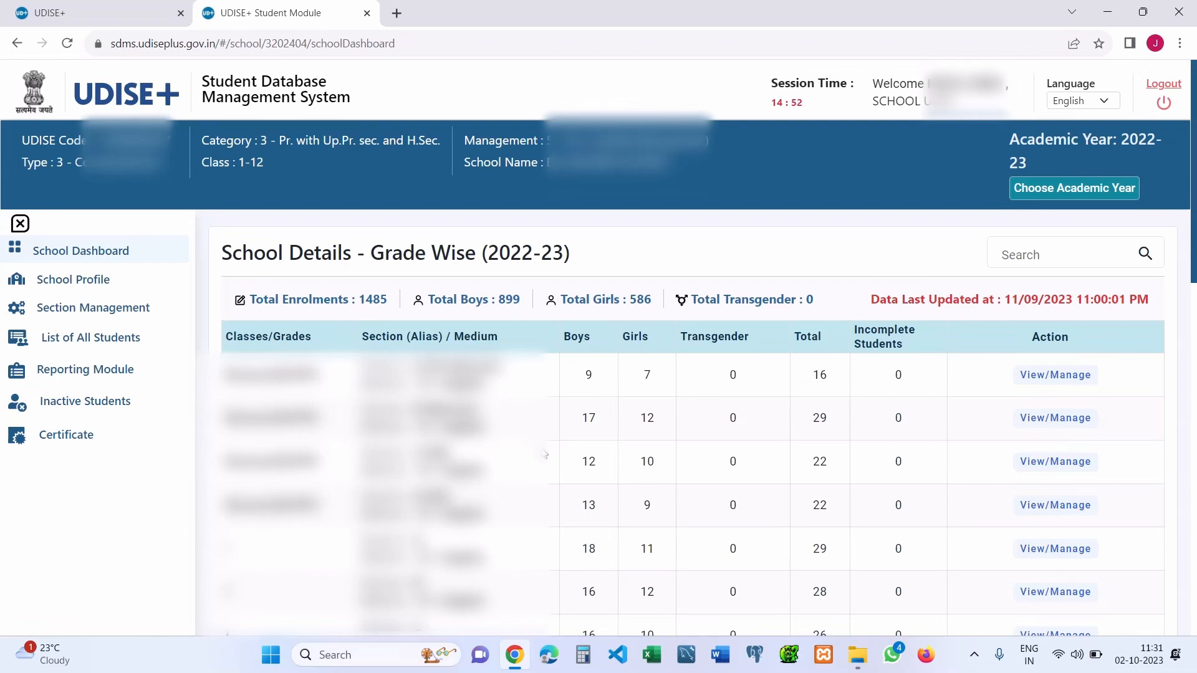
pyautogui.click(93, 279)
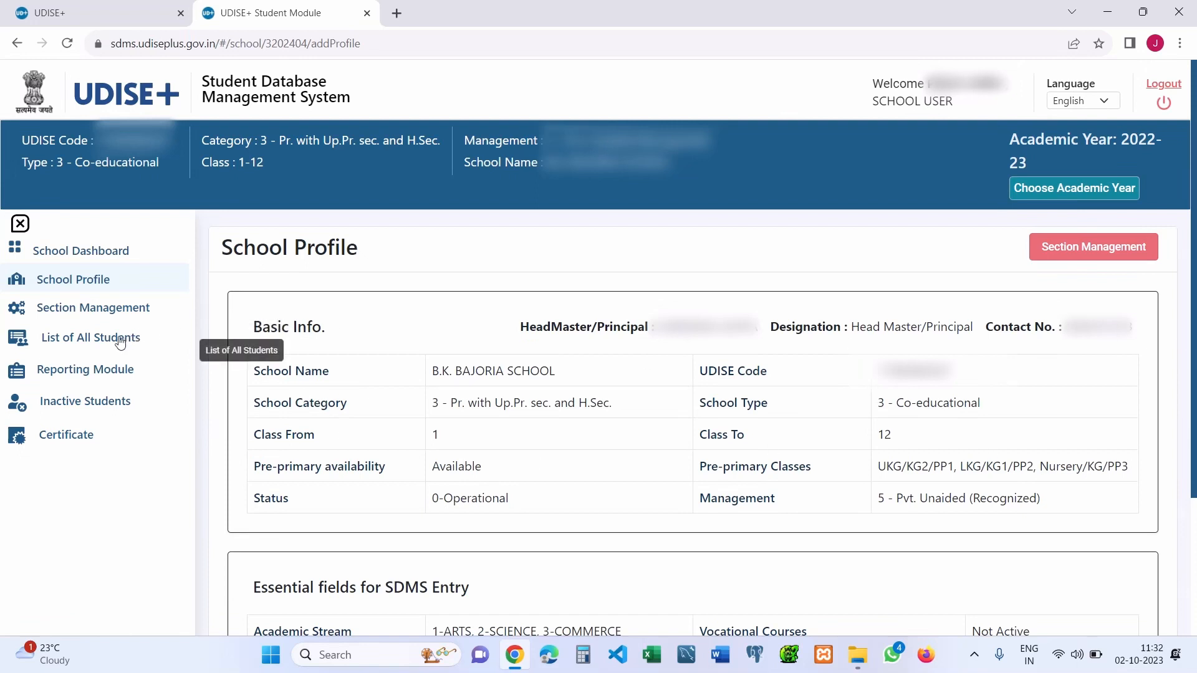
pyautogui.click(105, 314)
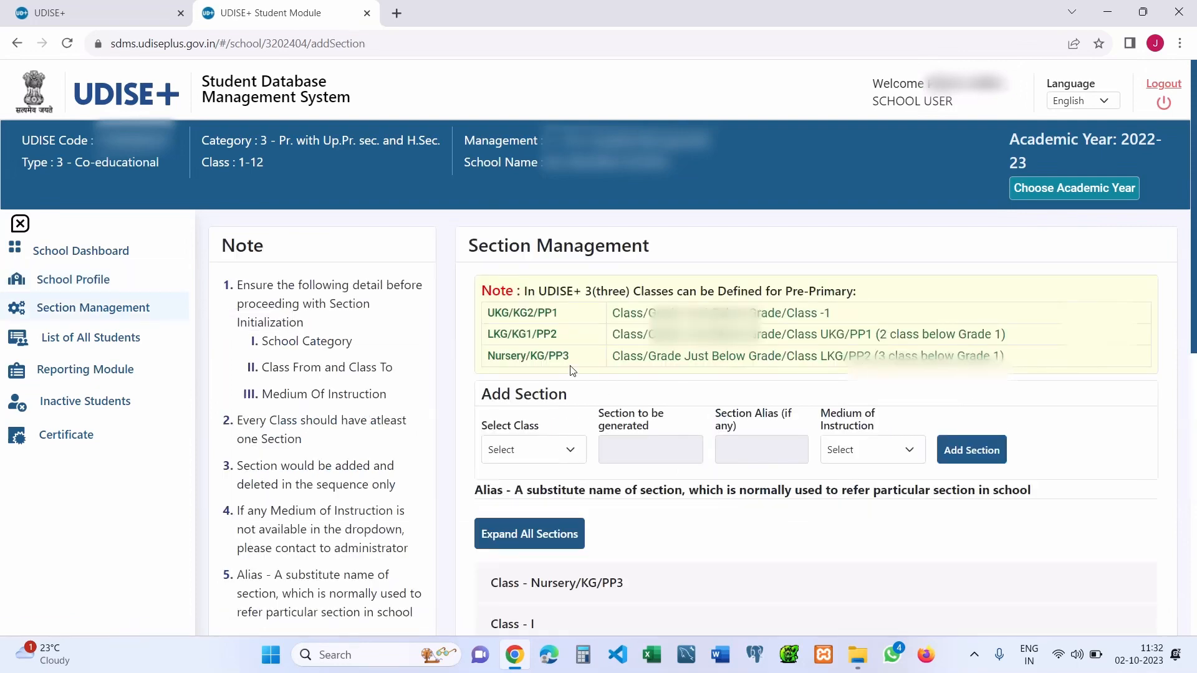
pyautogui.scroll(-2, 668, 403)
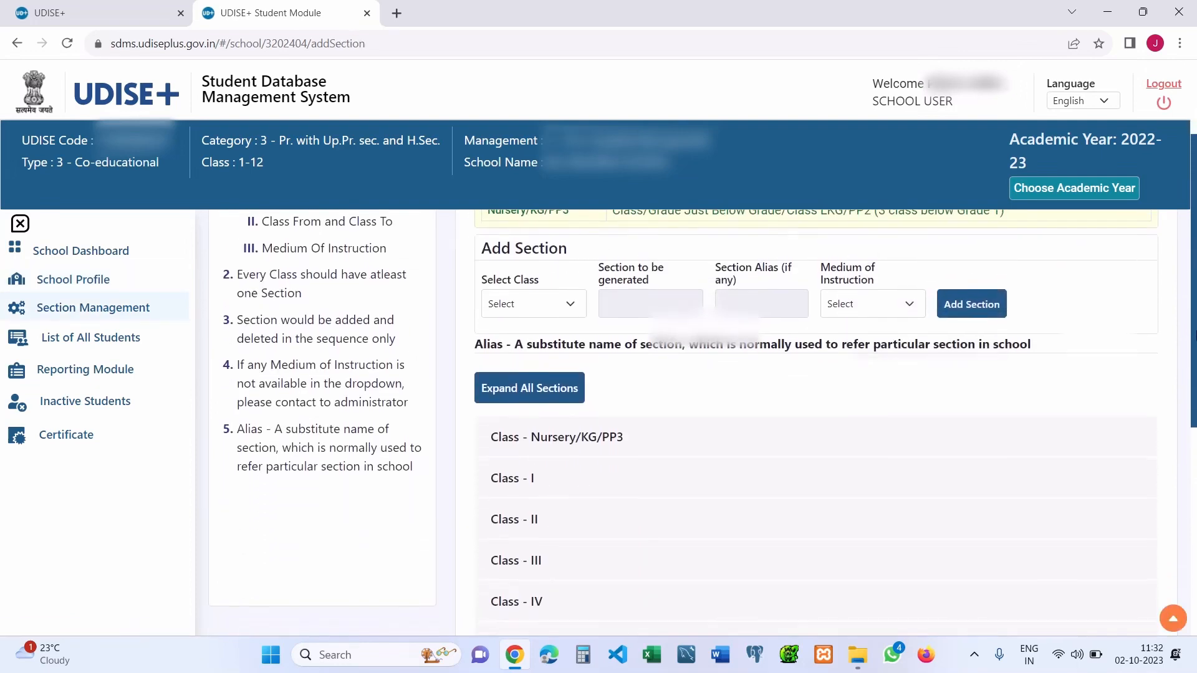
pyautogui.click(597, 437)
pyautogui.click(597, 438)
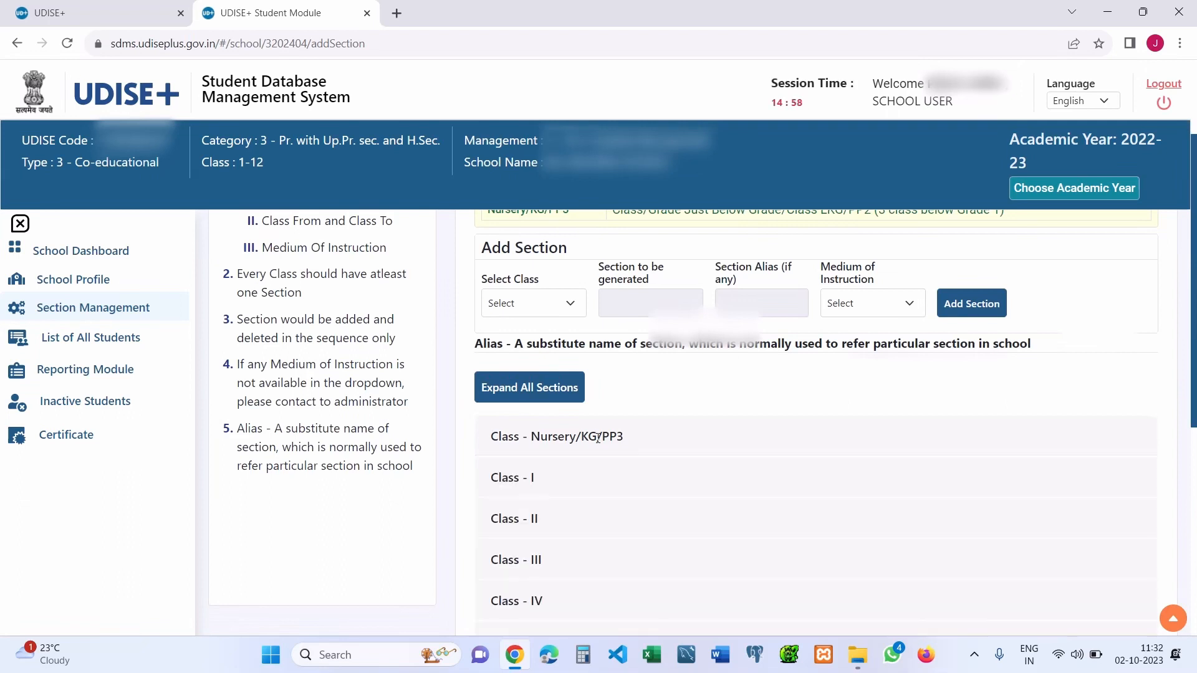
pyautogui.click(604, 484)
pyautogui.click(603, 484)
pyautogui.click(73, 339)
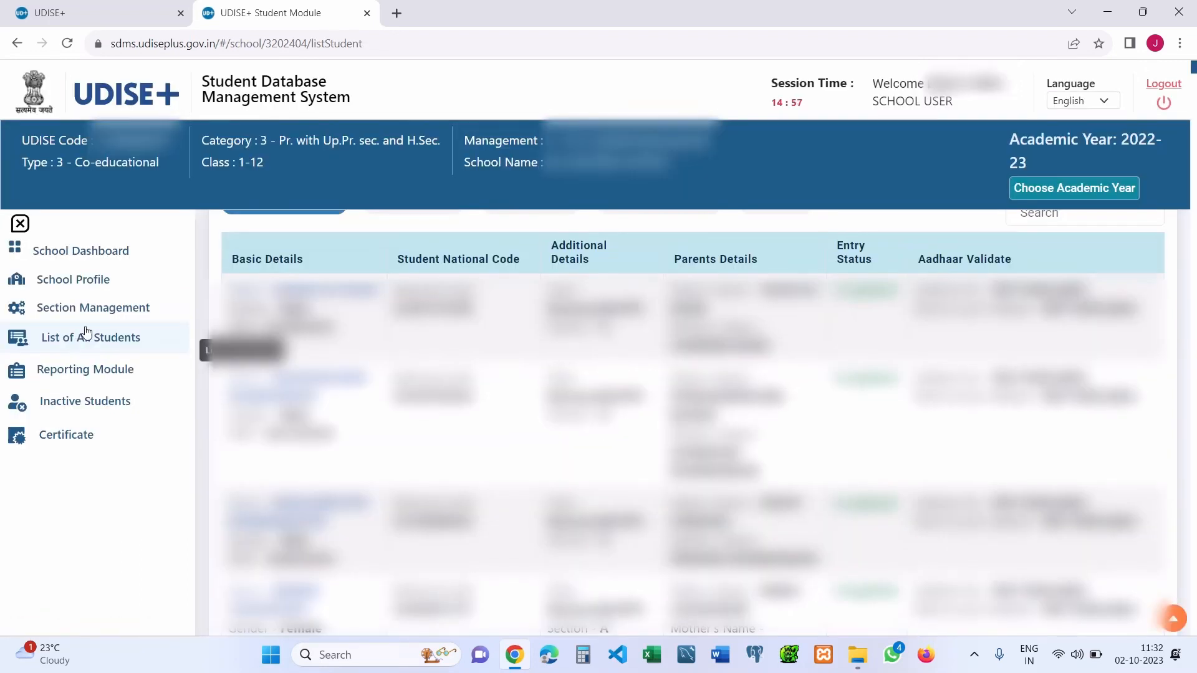
pyautogui.click(1099, 199)
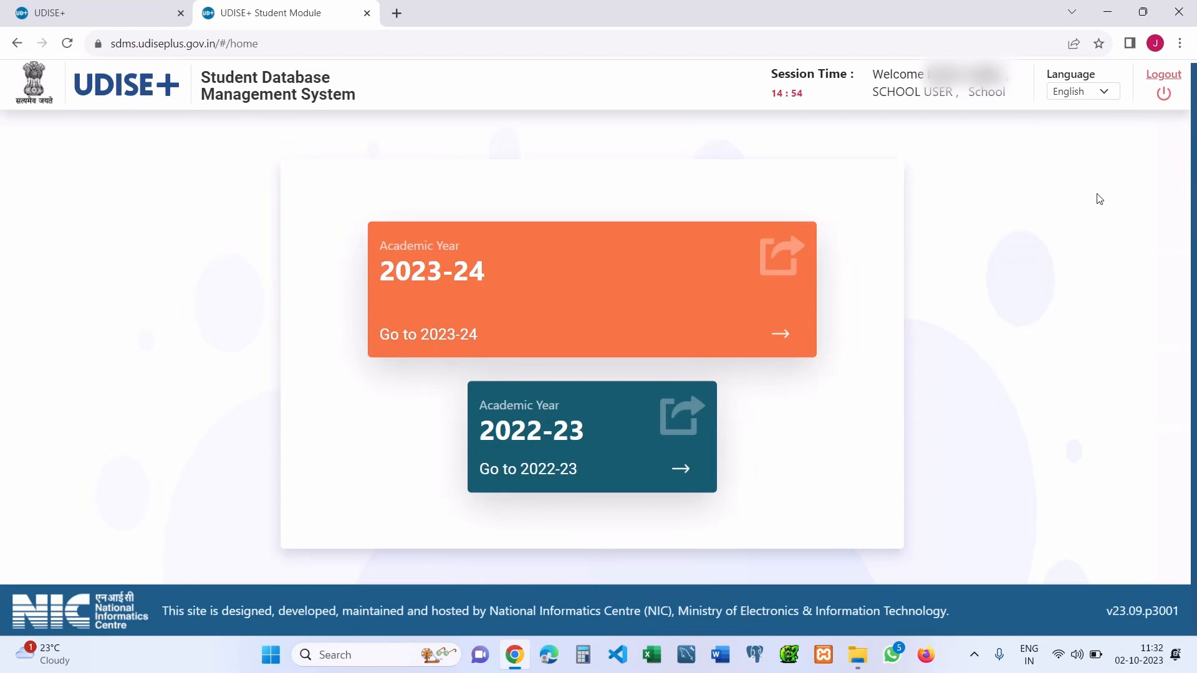
# - Open the 2023-24 dashboard and review the school category, class range 1-12 and management type
pyautogui.click(649, 276)
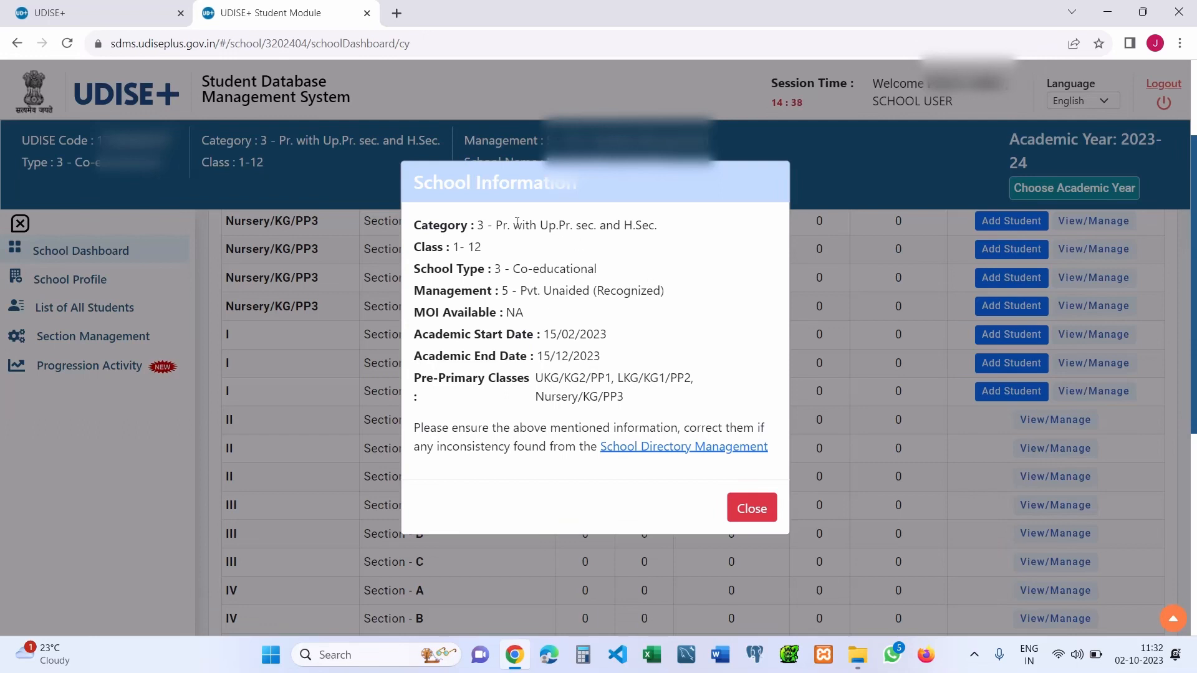
pyautogui.moveTo(490, 225); pyautogui.dragTo(690, 230)
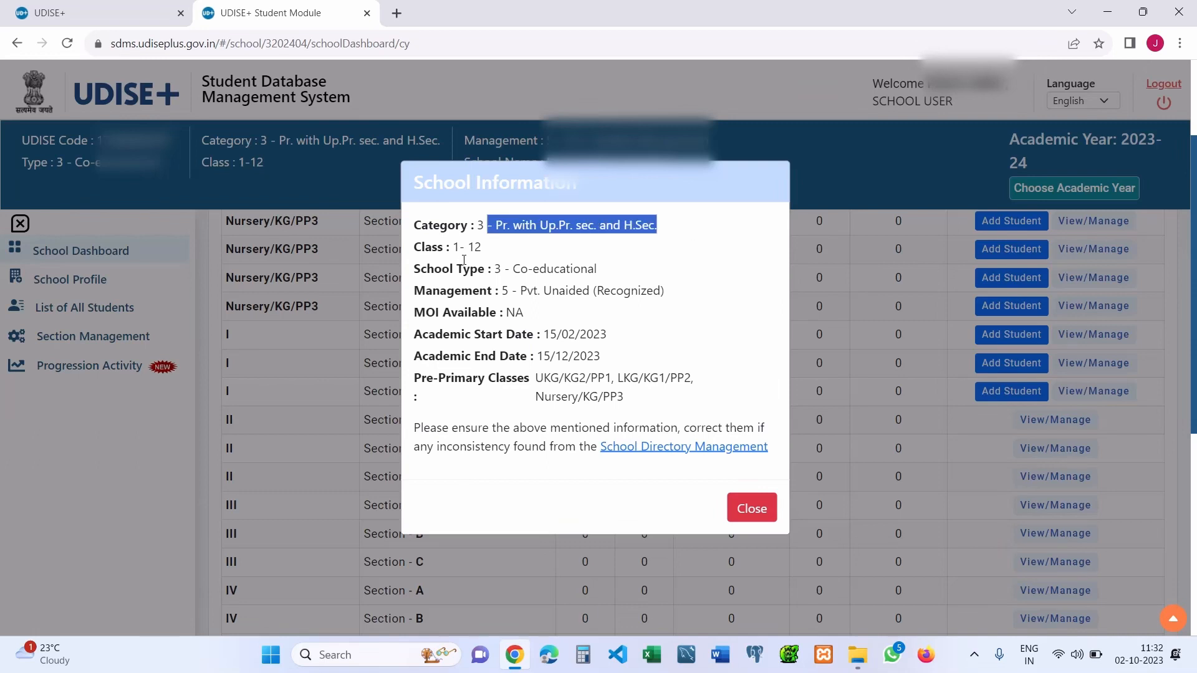
pyautogui.moveTo(454, 248); pyautogui.dragTo(595, 270)
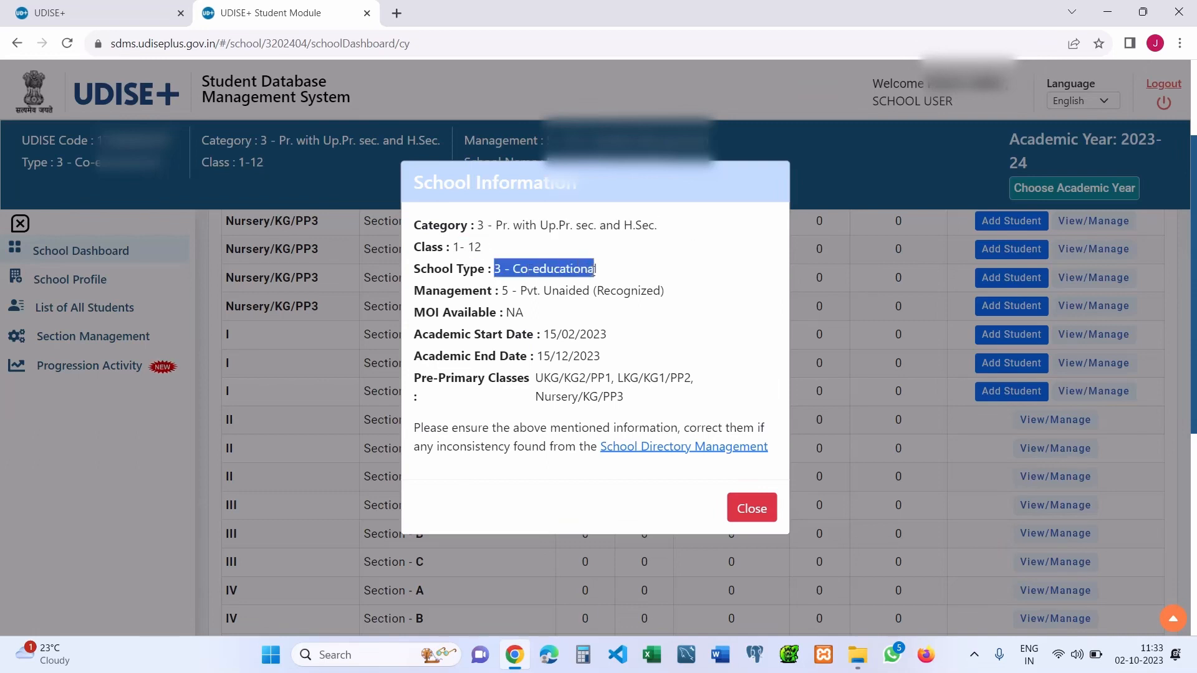
pyautogui.moveTo(502, 291); pyautogui.dragTo(664, 292)
# - Review MOI, the 15/12/2023 academic end date and pre-primary classes, then close the notice
pyautogui.moveTo(506, 312); pyautogui.dragTo(608, 334)
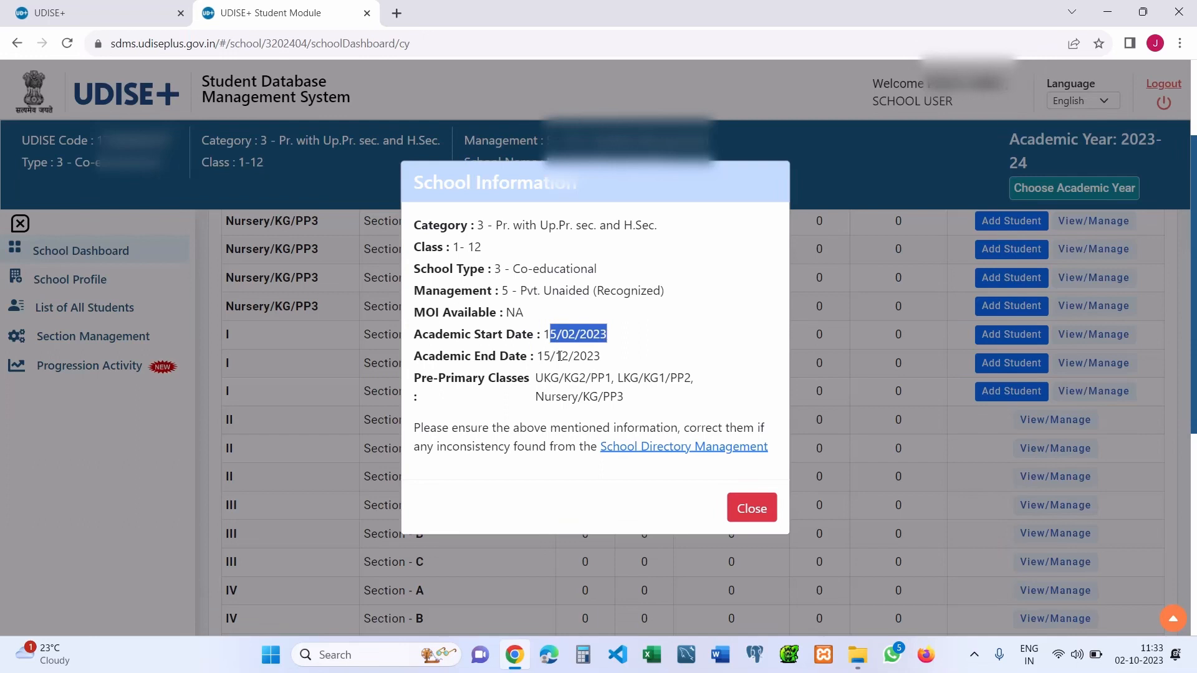
pyautogui.moveTo(538, 356); pyautogui.dragTo(615, 361)
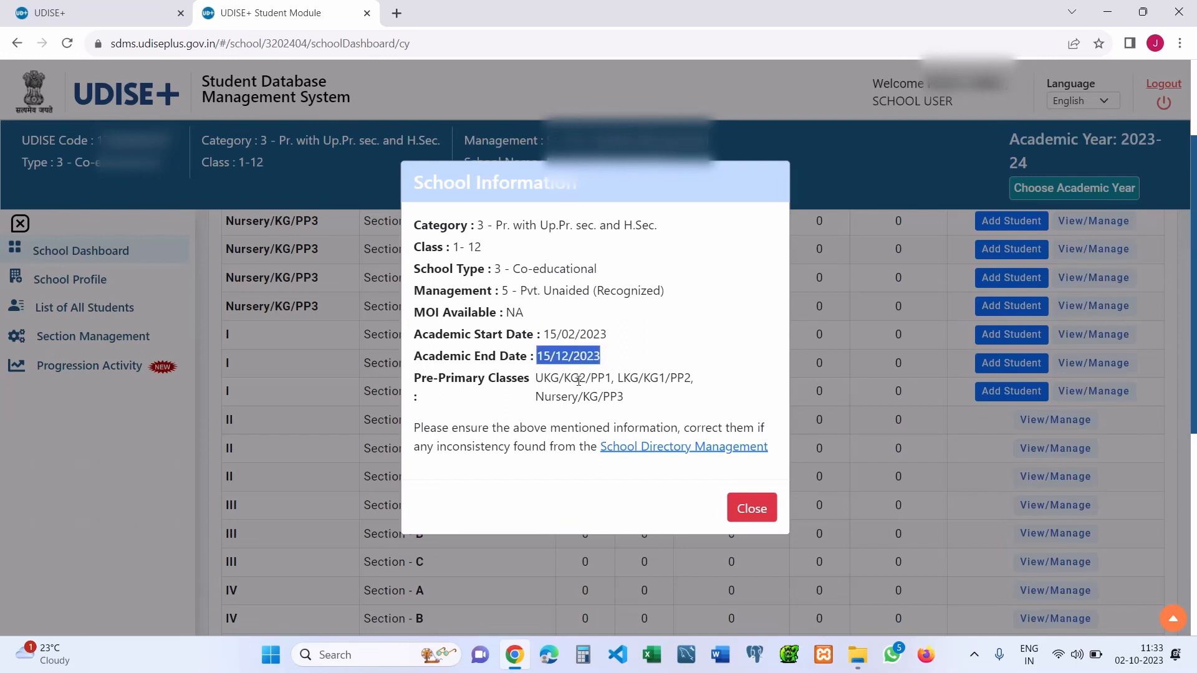
pyautogui.moveTo(540, 378); pyautogui.dragTo(725, 383)
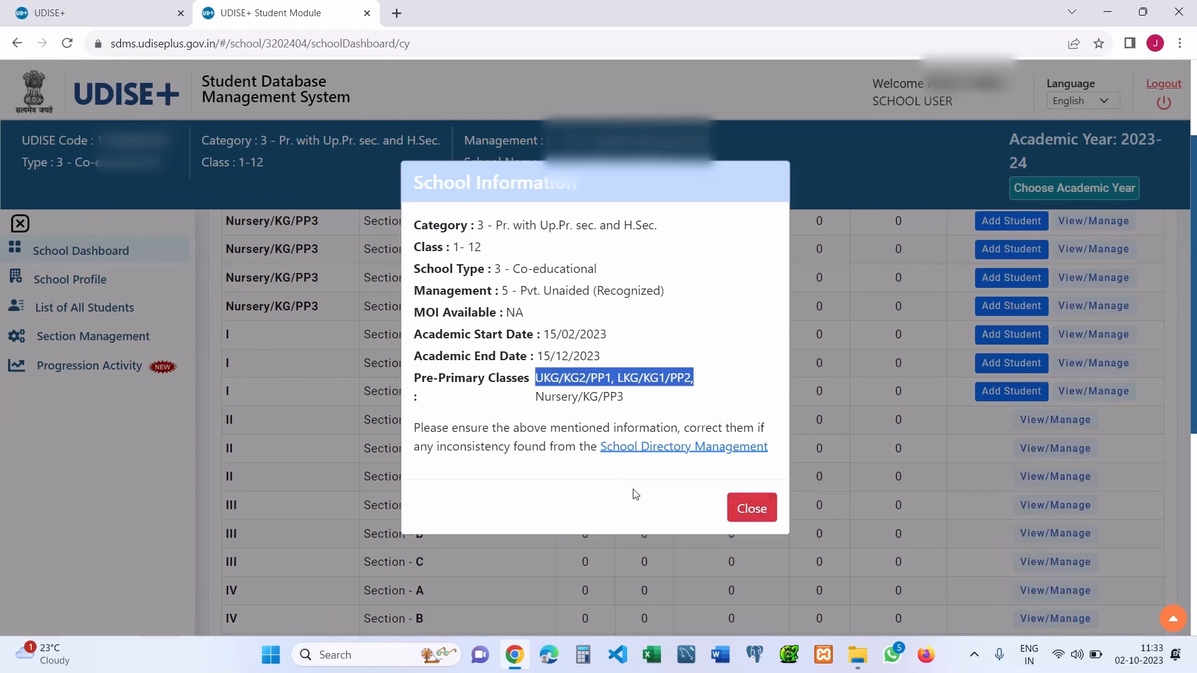
pyautogui.click(762, 510)
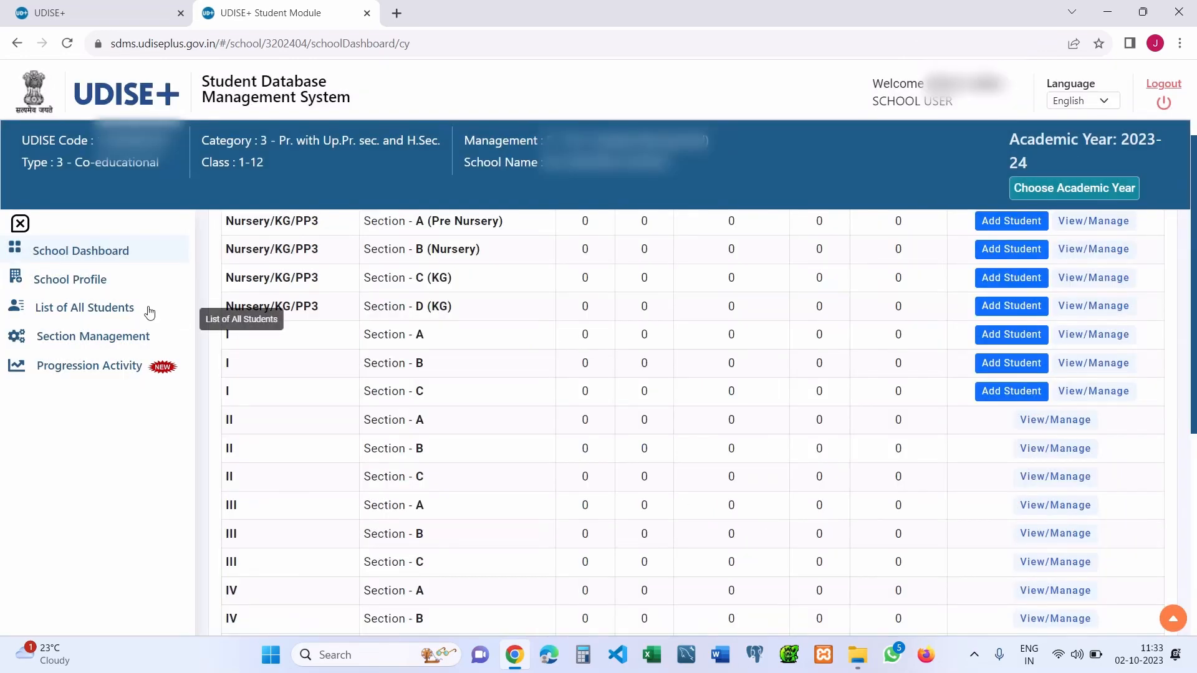
# - Review the basic information rows in the 2023-24 School Profile
pyautogui.click(92, 287)
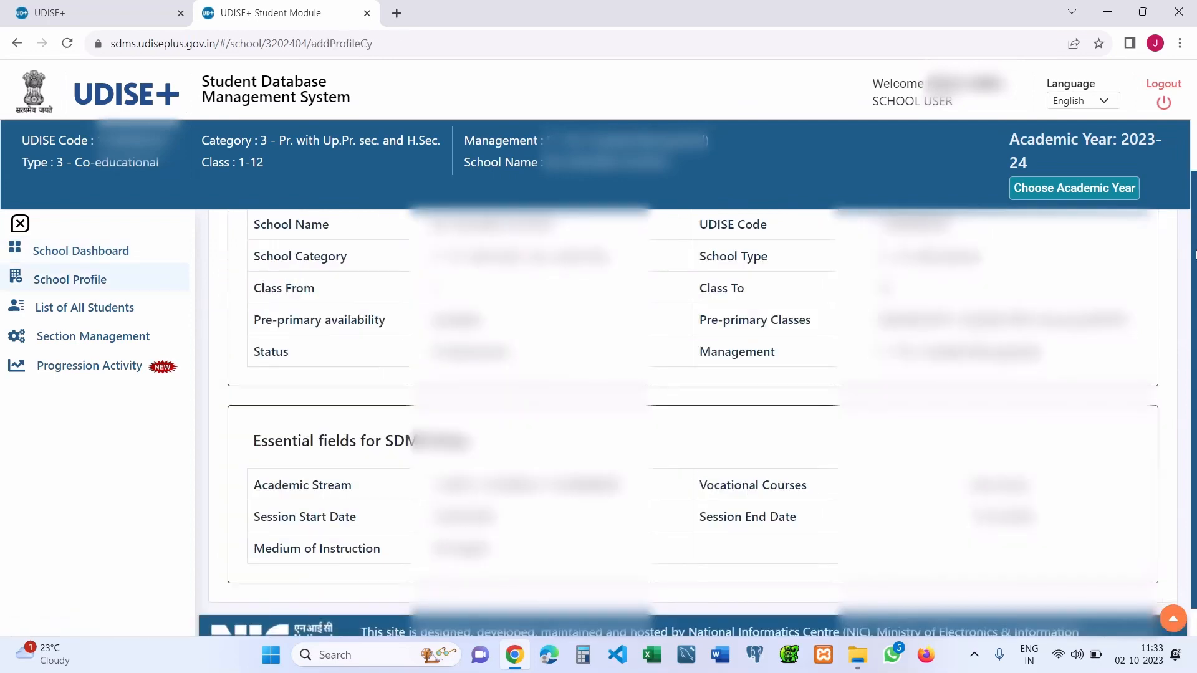
pyautogui.moveTo(1194, 218); pyautogui.dragTo(1194, 159)
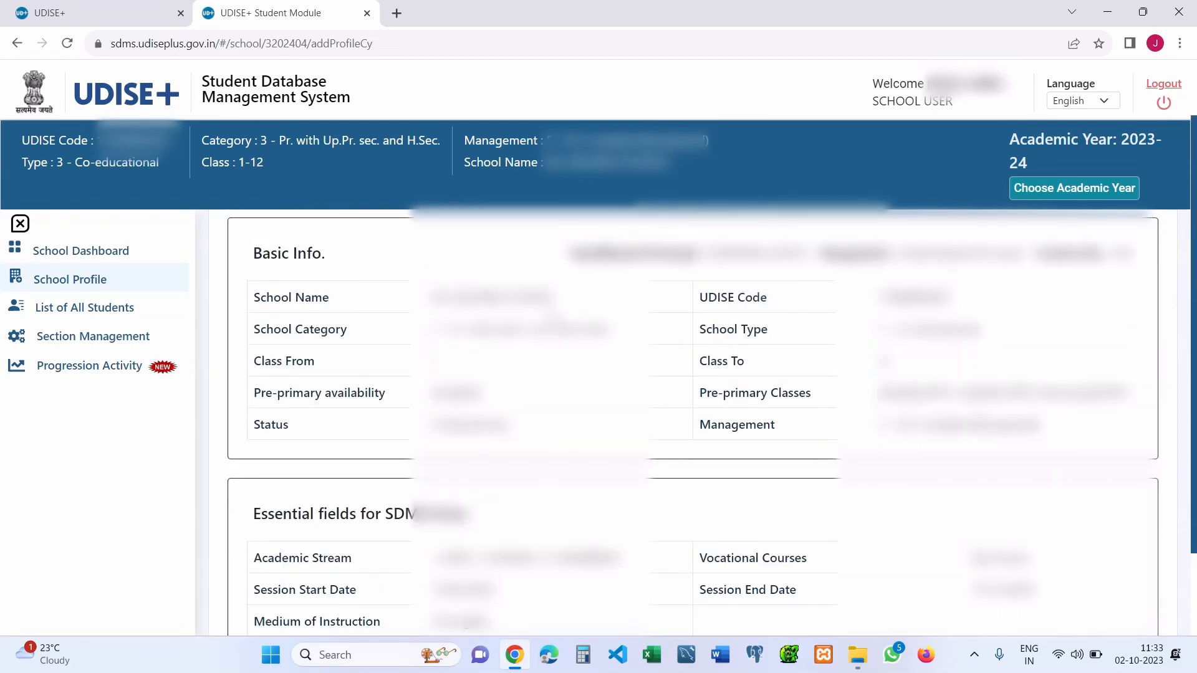
pyautogui.moveTo(432, 298); pyautogui.dragTo(636, 339)
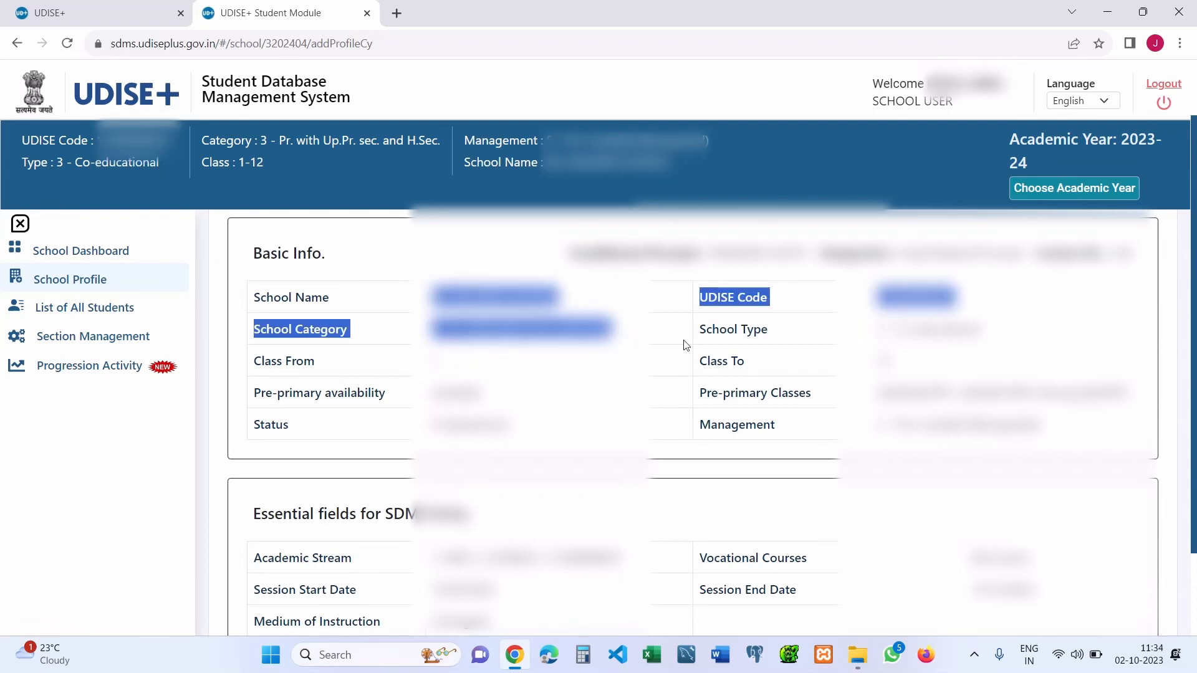
pyautogui.click(743, 349)
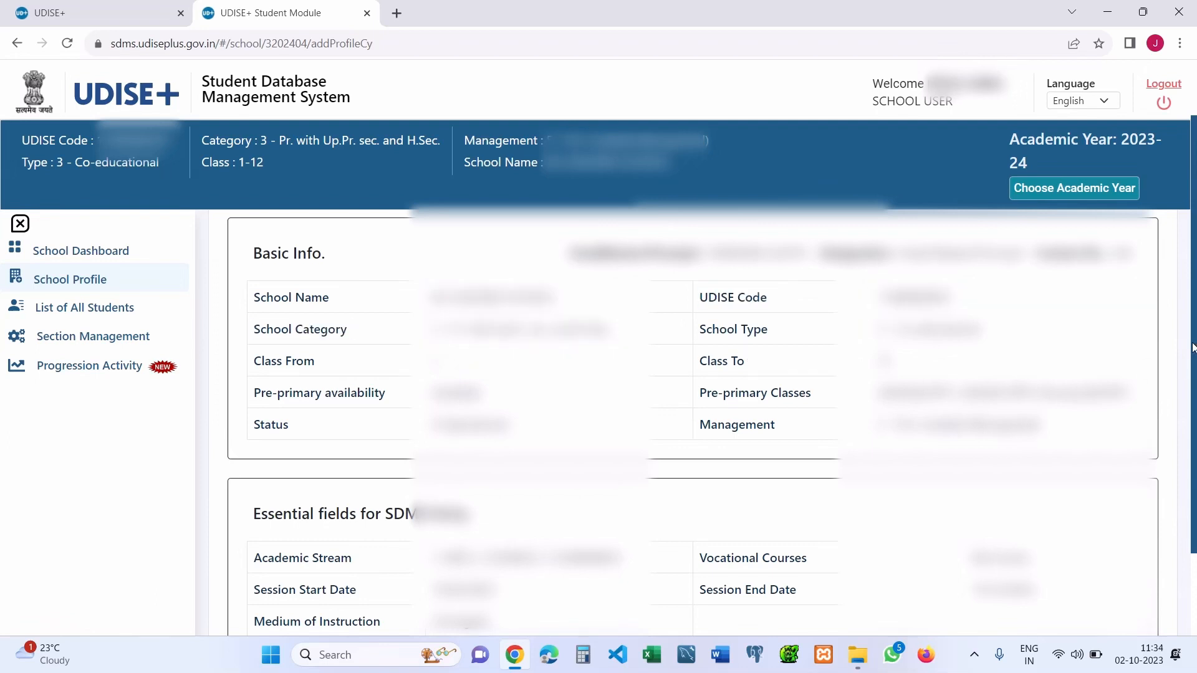
pyautogui.moveTo(1194, 348); pyautogui.dragTo(1195, 375)
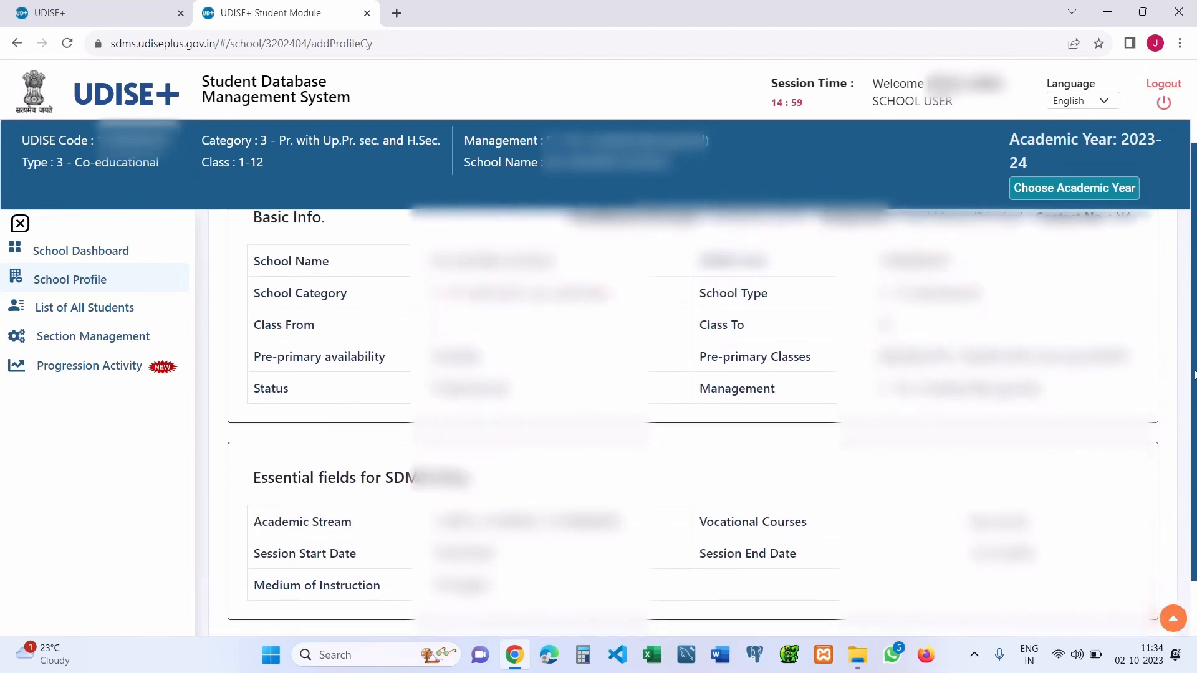
# - Check the 2023-24 List of All Students, dismiss 'No data found', and reach Section Management
pyautogui.click(88, 315)
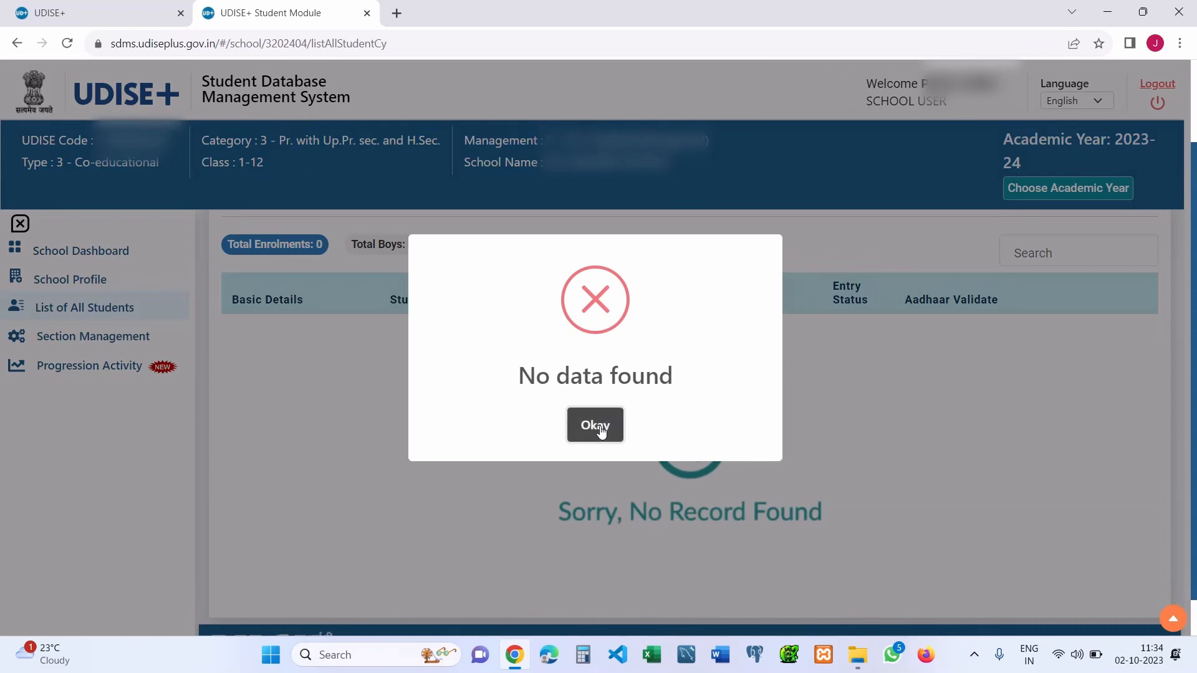
pyautogui.click(601, 428)
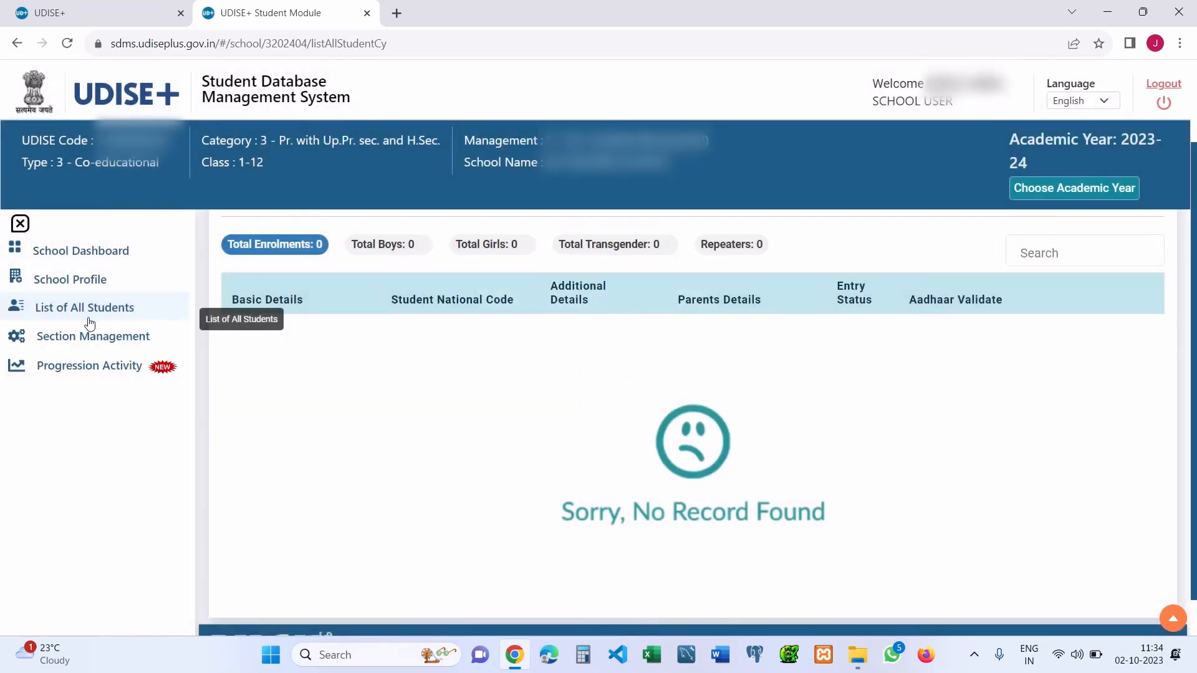
pyautogui.click(124, 344)
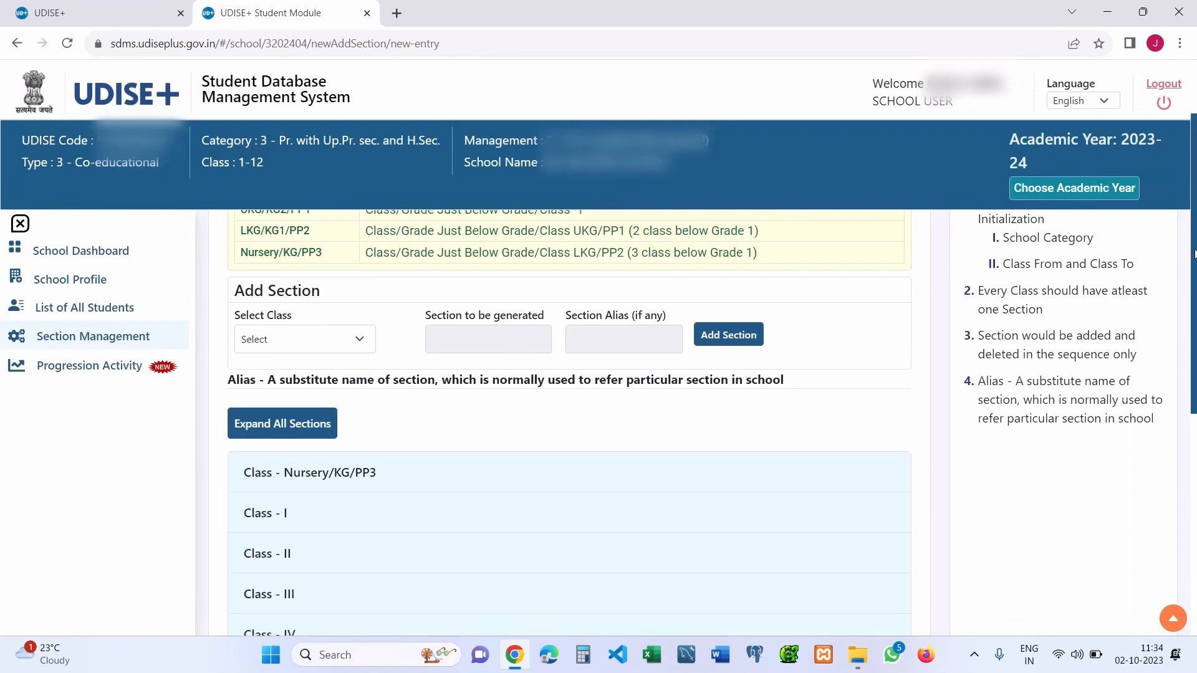
# - Inspect the Nursery/KG/PP3 sections table, then go to the Progression Activity modules page
pyautogui.scroll(-3, 772, 366)
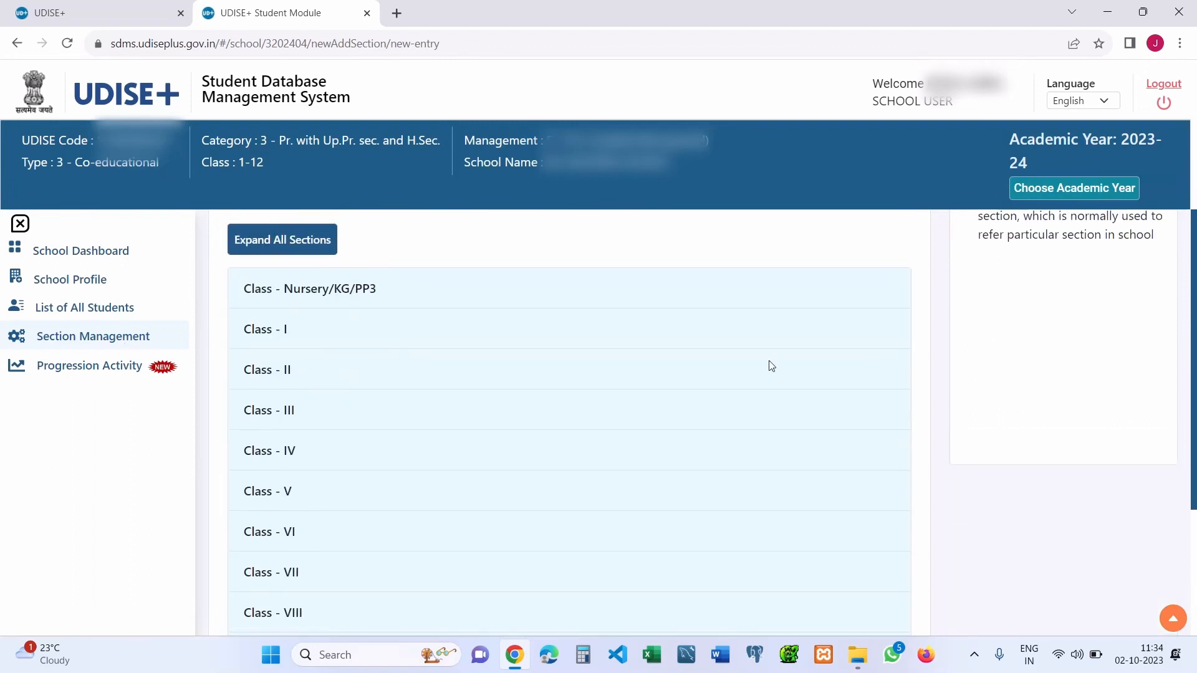
pyautogui.click(554, 290)
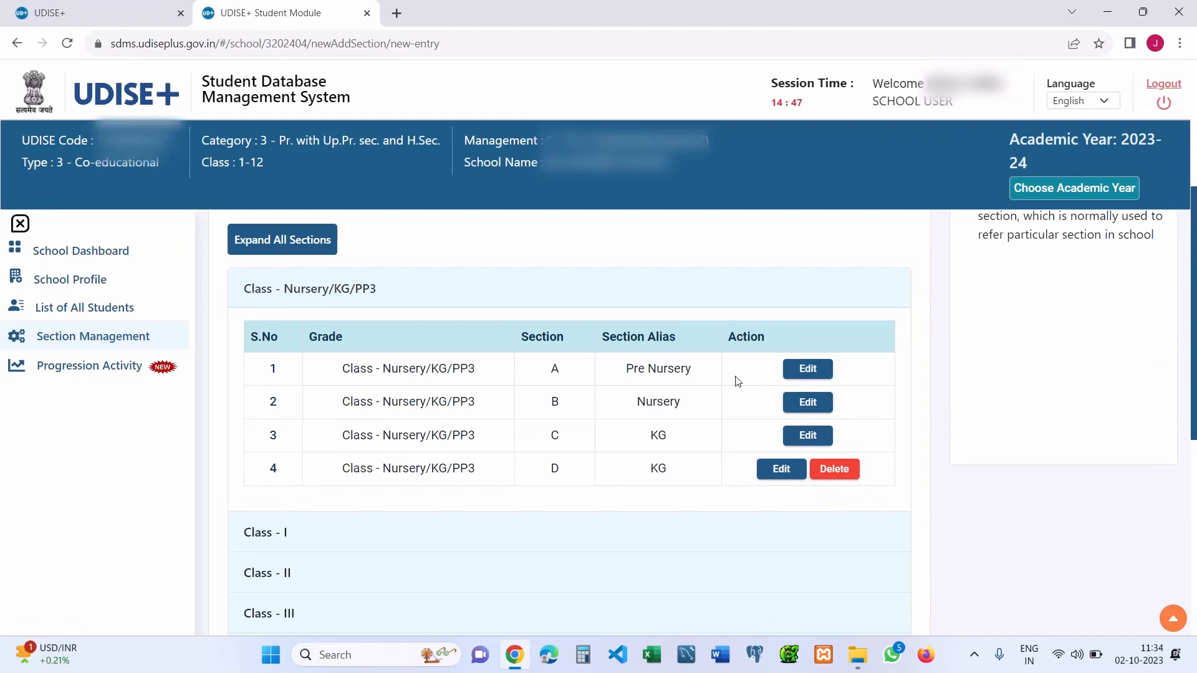
pyautogui.moveTo(1194, 300)
pyautogui.mouseDown()
pyautogui.moveTo(1194, 315)
pyautogui.moveTo(1194, 303)
pyautogui.mouseUp()
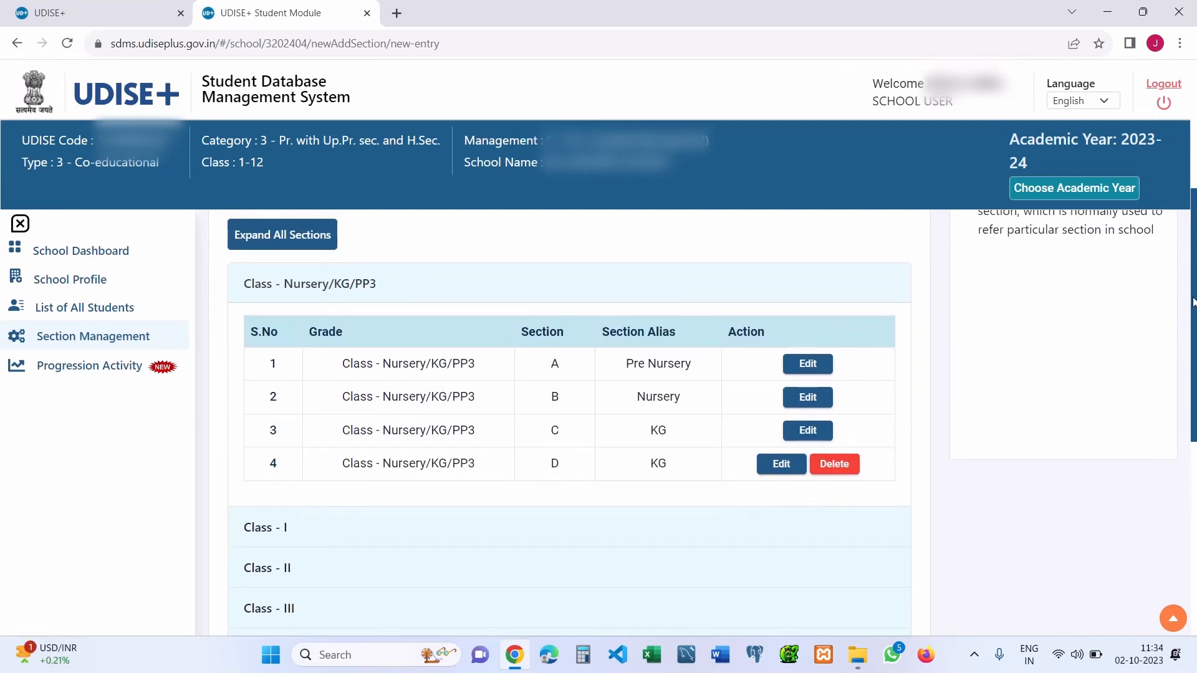
pyautogui.click(270, 280)
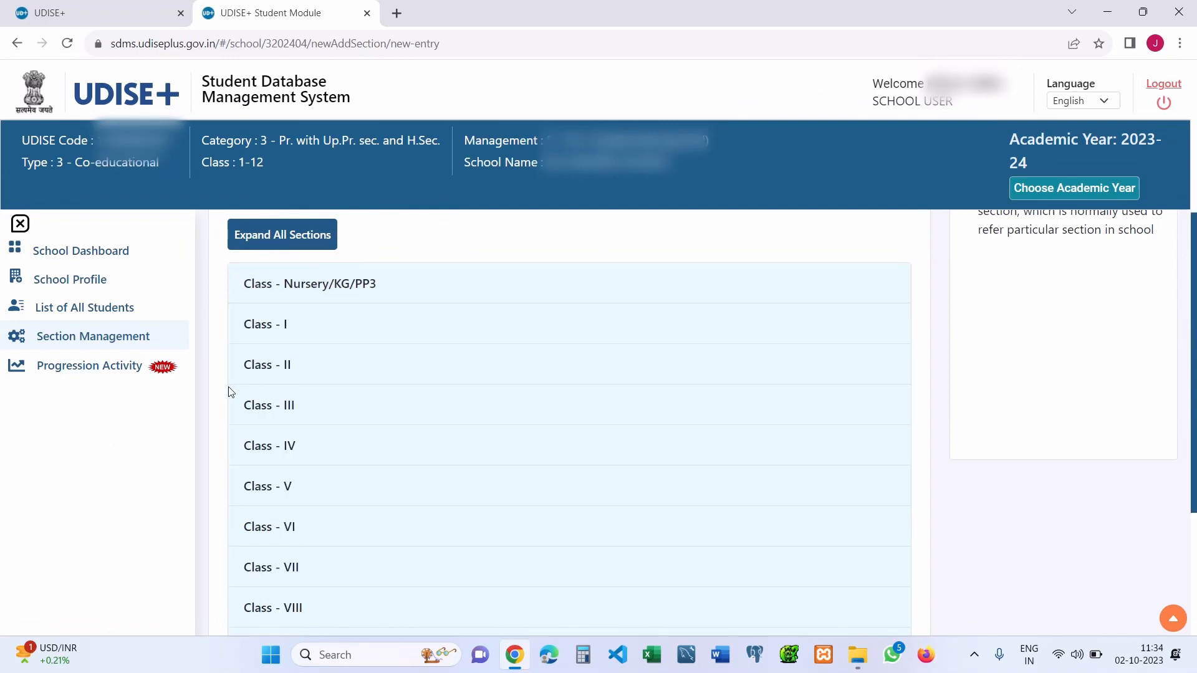
pyautogui.click(127, 376)
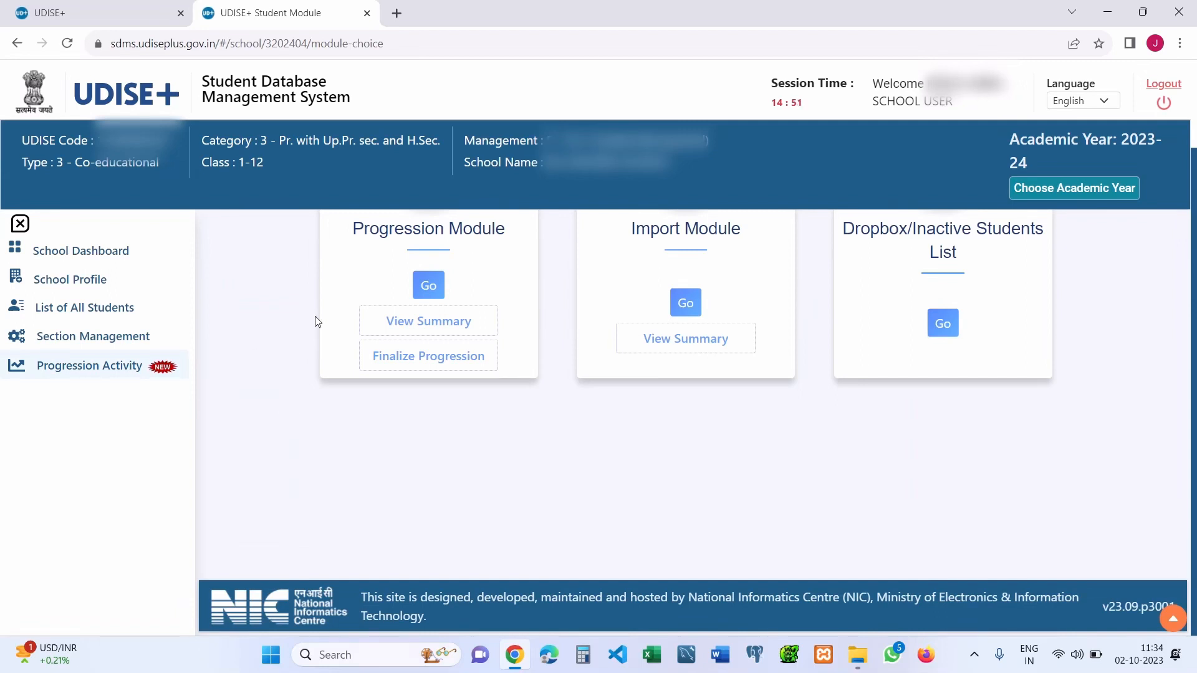
# - In the Progression Module, load the Nursery/KG/PP3 Section A student promotion list
pyautogui.click(432, 291)
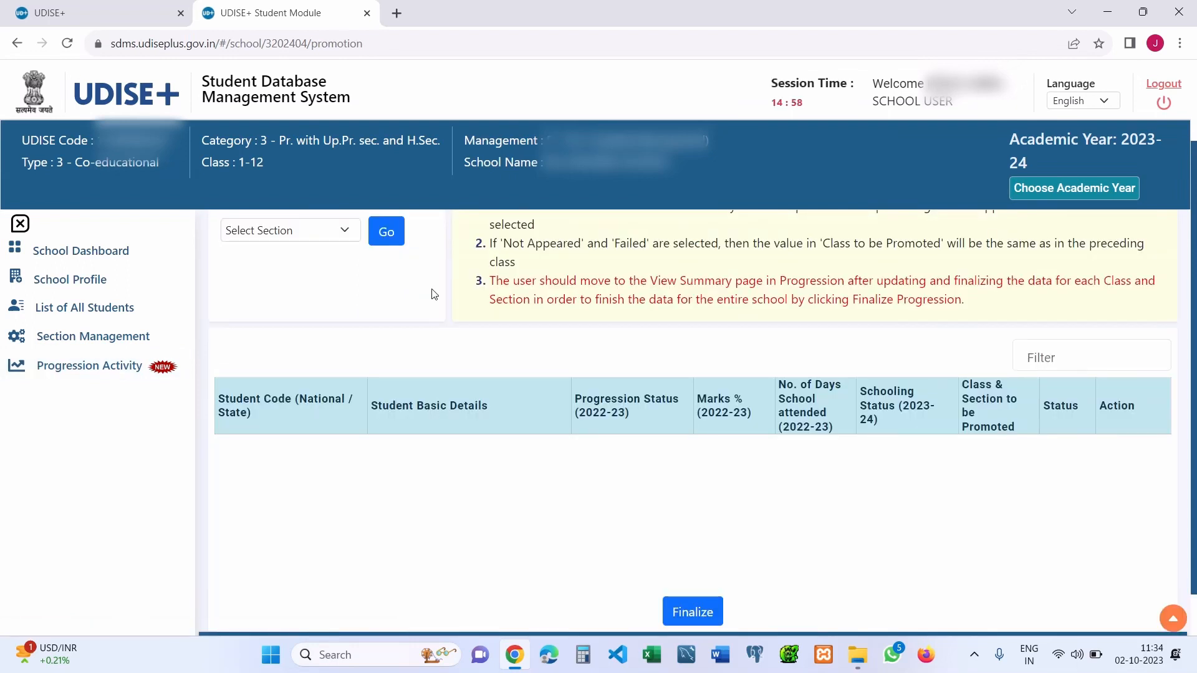
pyautogui.click(304, 234)
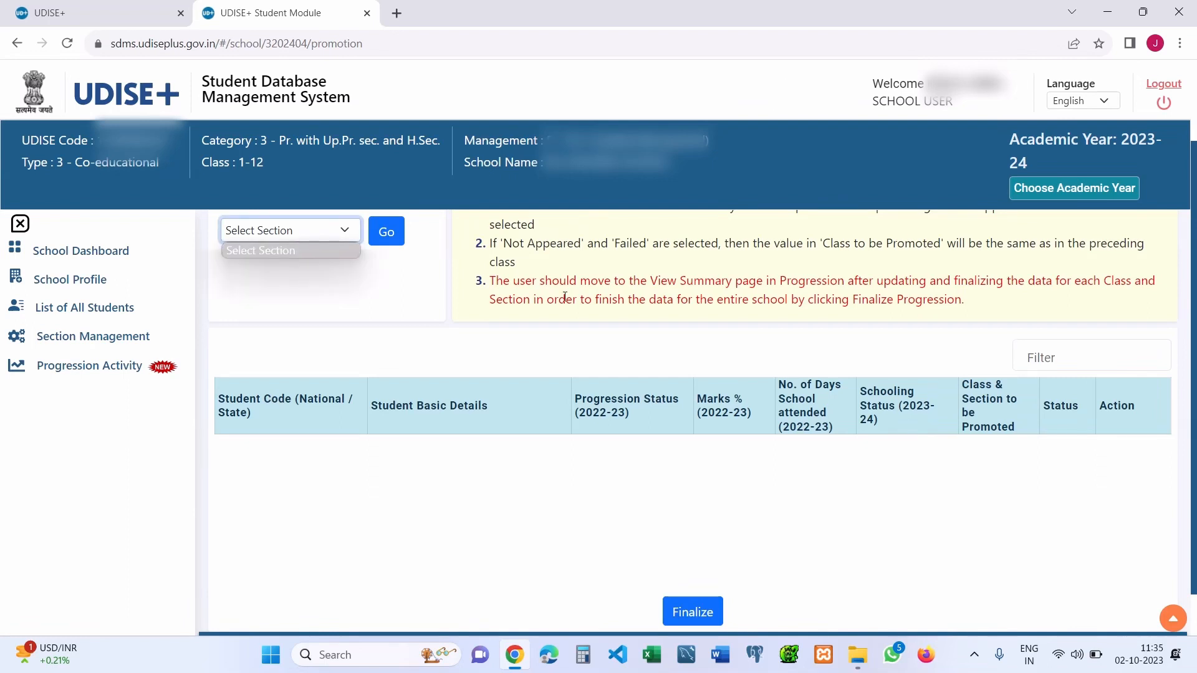
pyautogui.scroll(2, 303, 235)
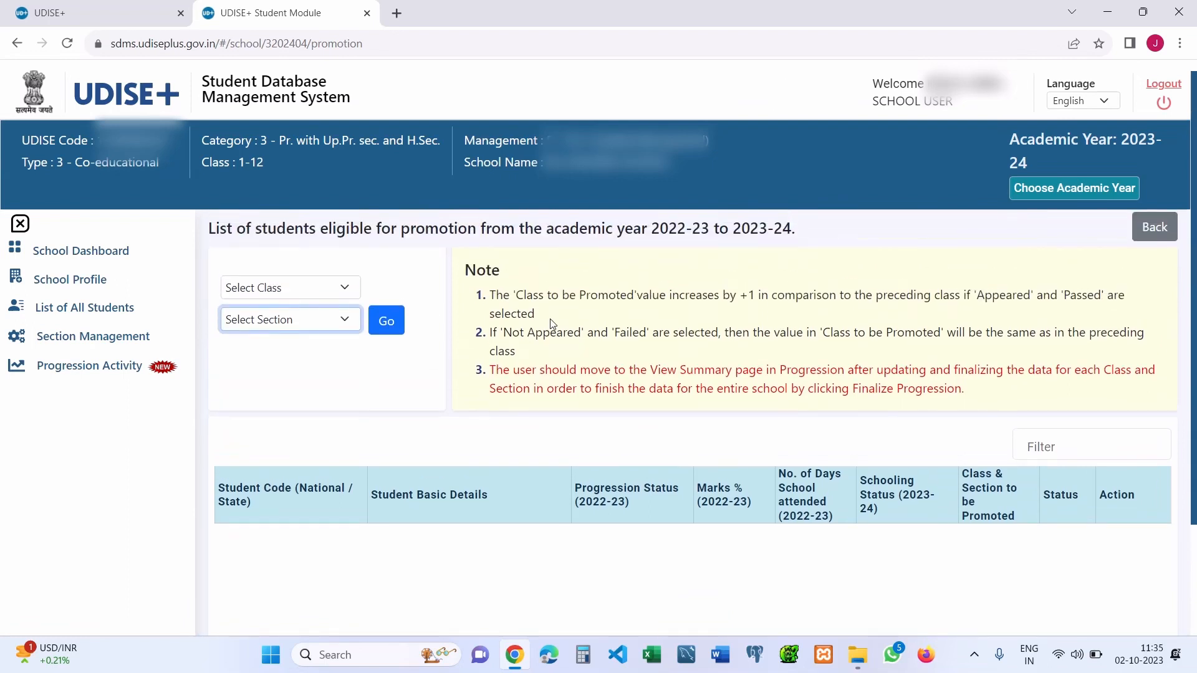
pyautogui.click(298, 293)
pyautogui.click(291, 324)
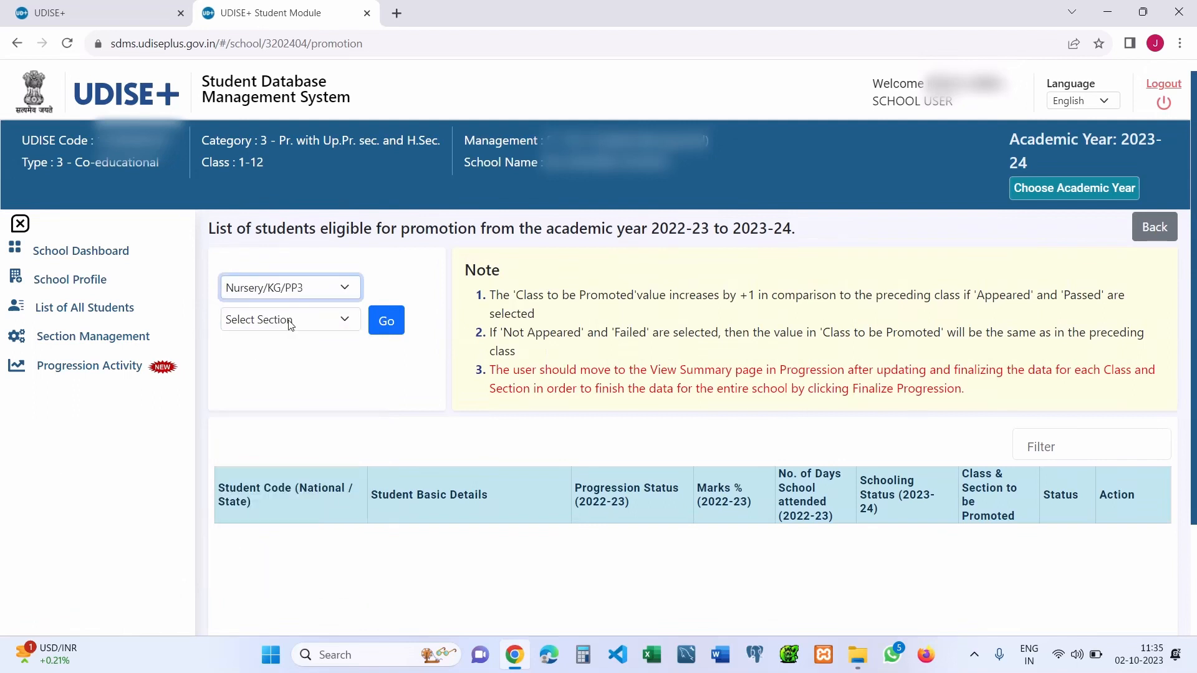
pyautogui.click(313, 320)
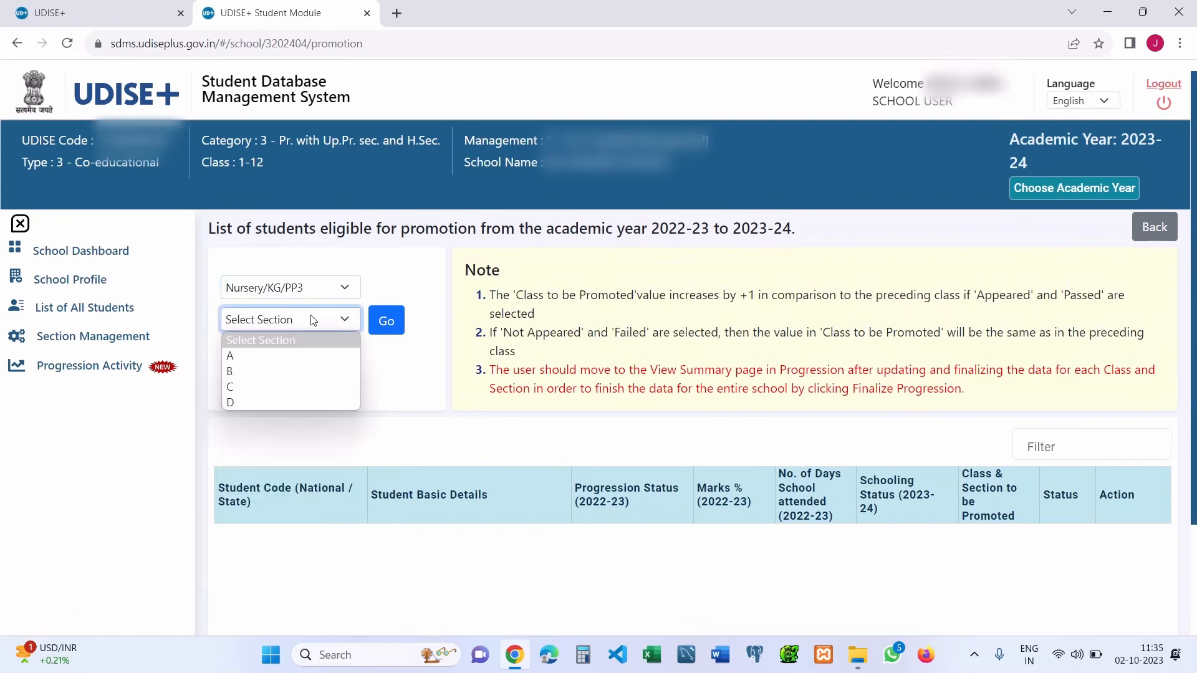
pyautogui.click(304, 357)
pyautogui.click(386, 321)
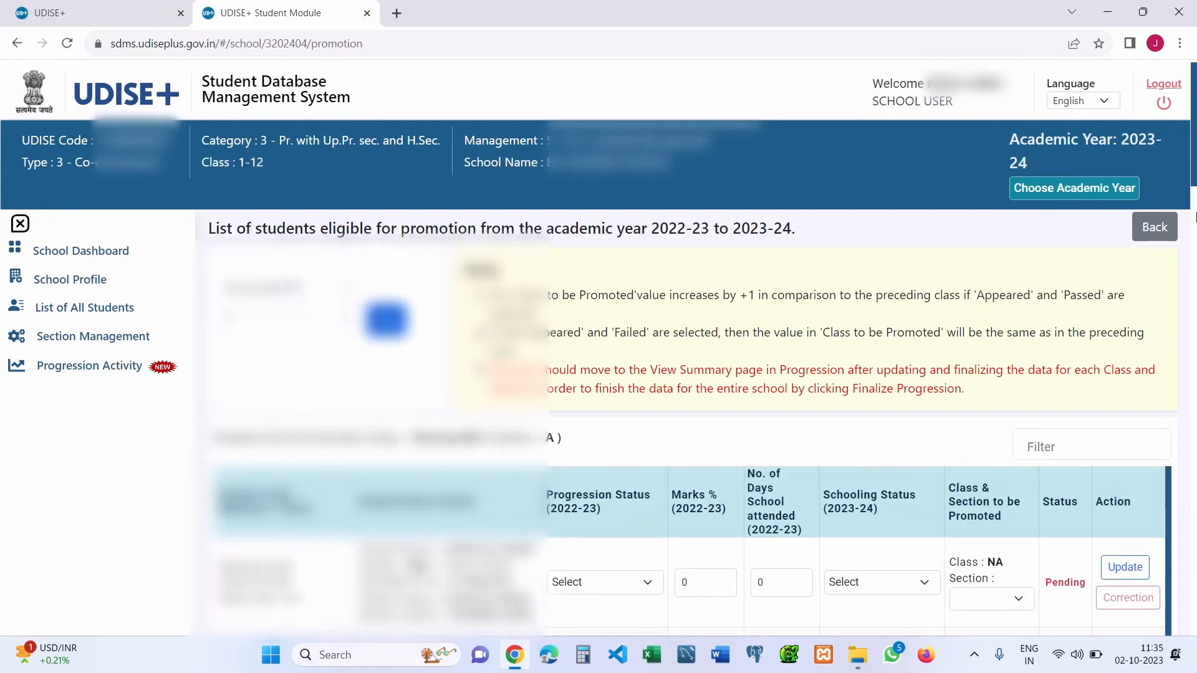
pyautogui.scroll(-5, 1194, 185)
pyautogui.scroll(5, 1194, 178)
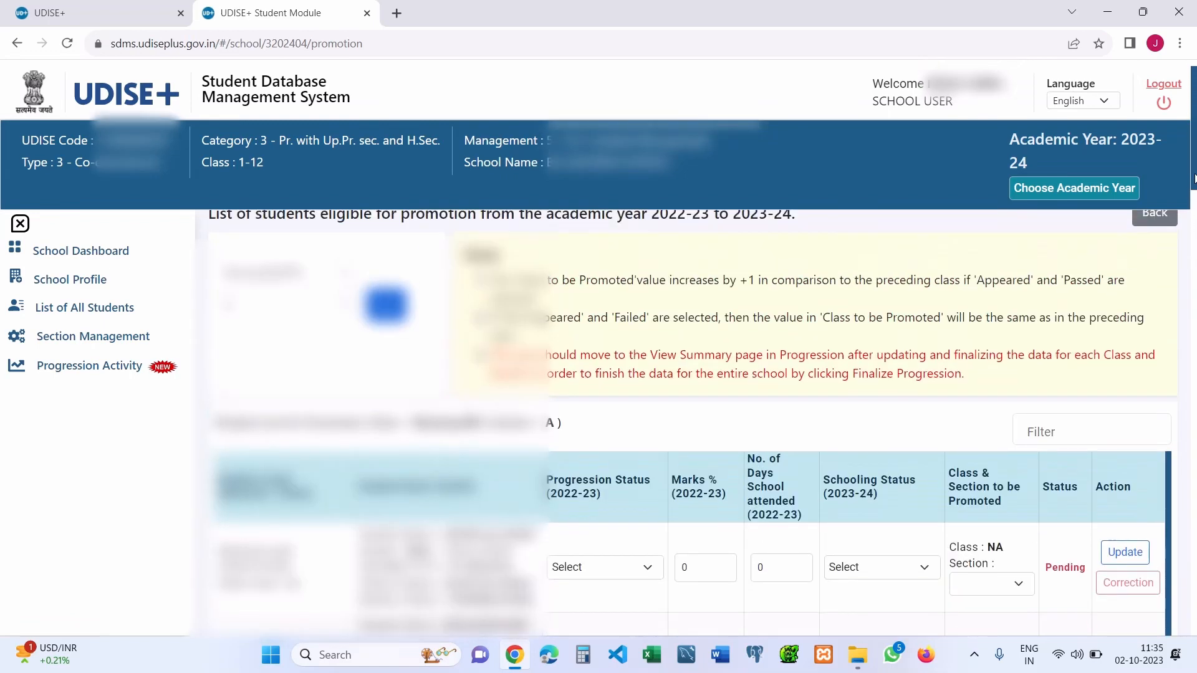
pyautogui.scroll(-3, 1193, 176)
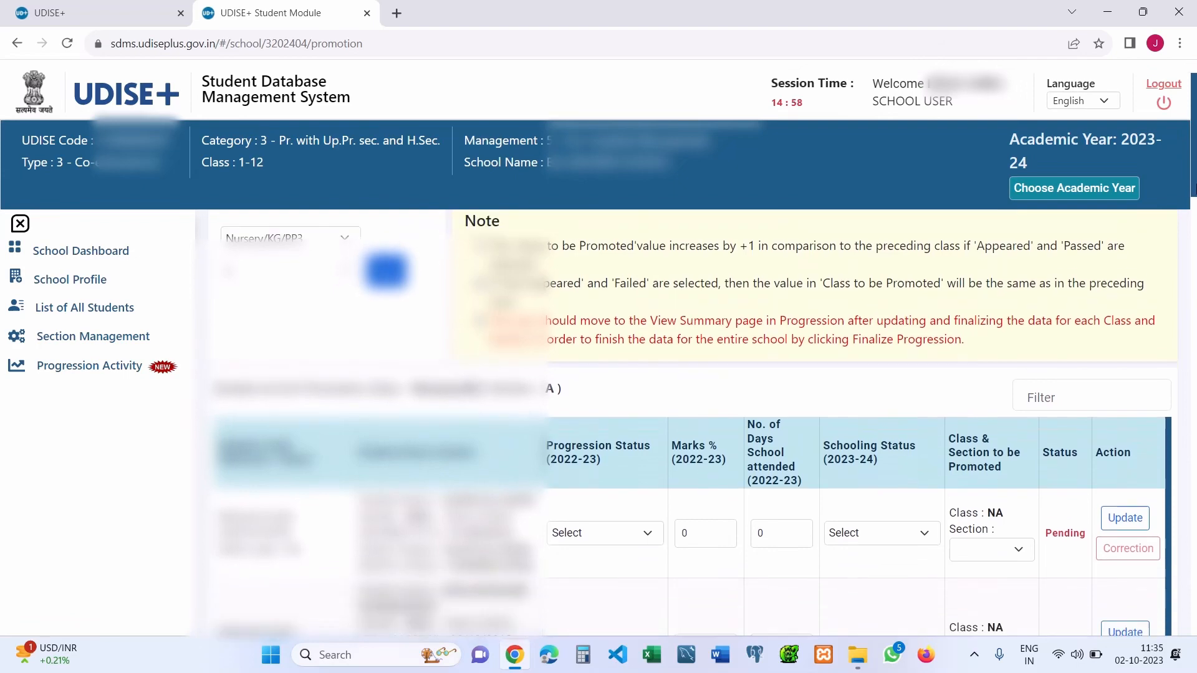
pyautogui.scroll(-1, 1193, 224)
pyautogui.scroll(3, 1193, 224)
pyautogui.scroll(-3, 1193, 223)
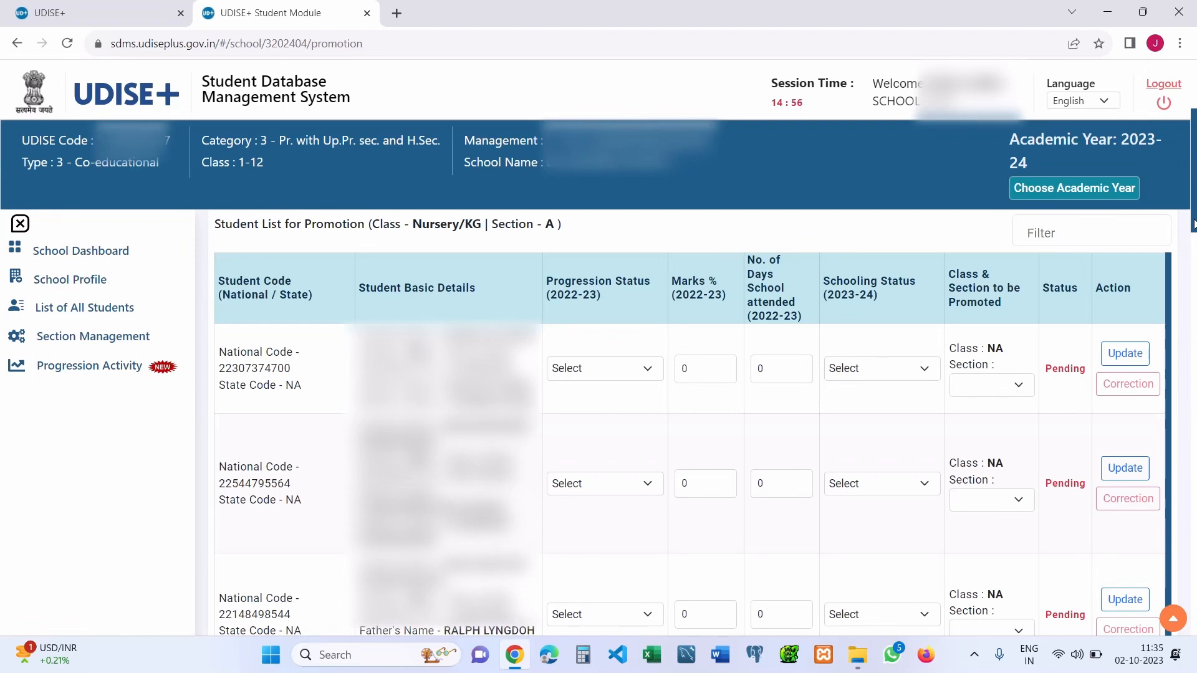
# - Set the first Nursery/KG student's Progression Status to Promoted
pyautogui.doubleClick(261, 369)
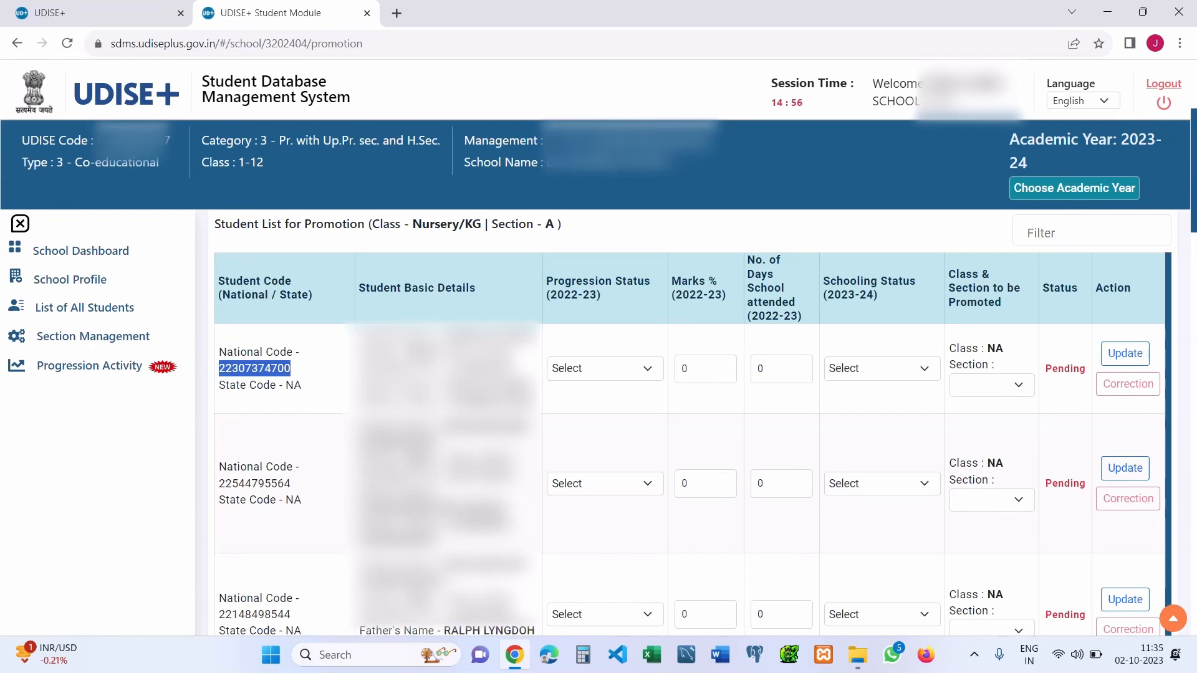
pyautogui.click(605, 371)
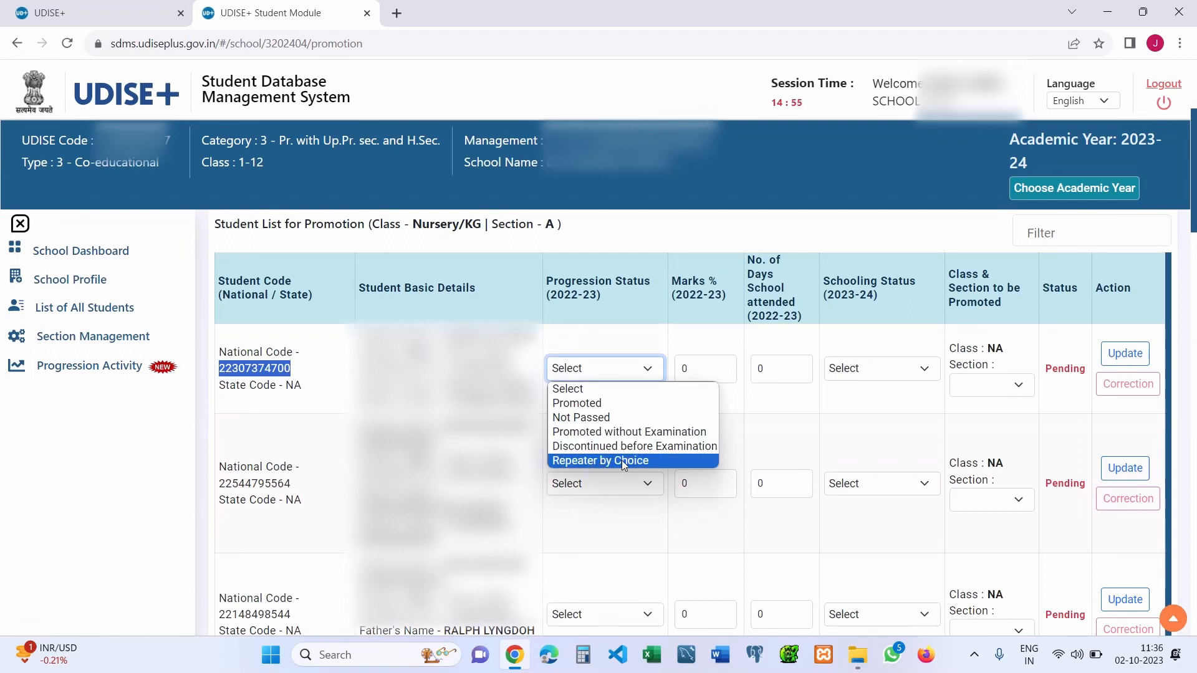
pyautogui.press('p')
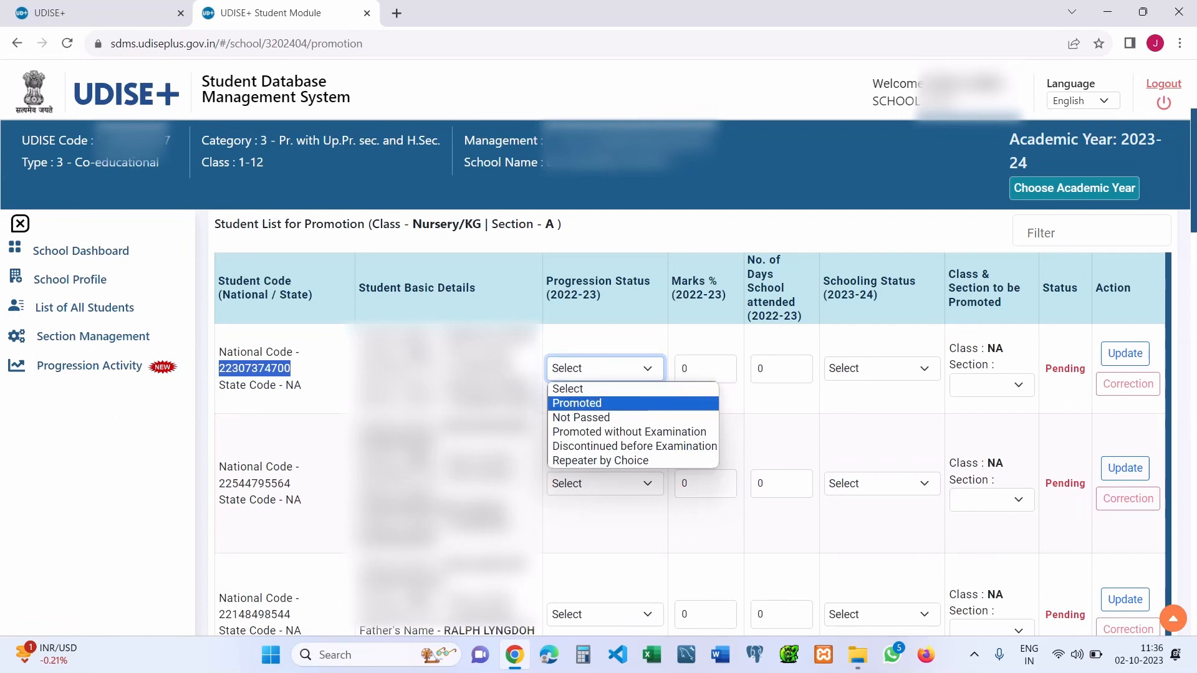
pyautogui.moveTo(443, 336); pyautogui.dragTo(537, 336)
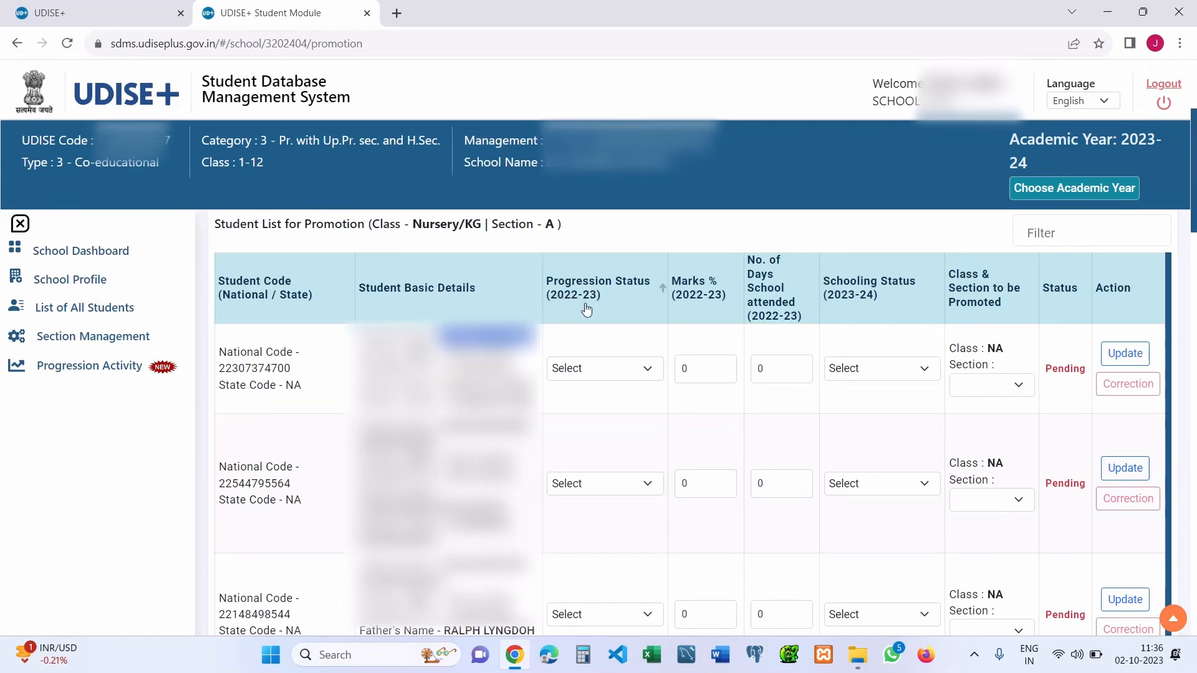
pyautogui.click(613, 368)
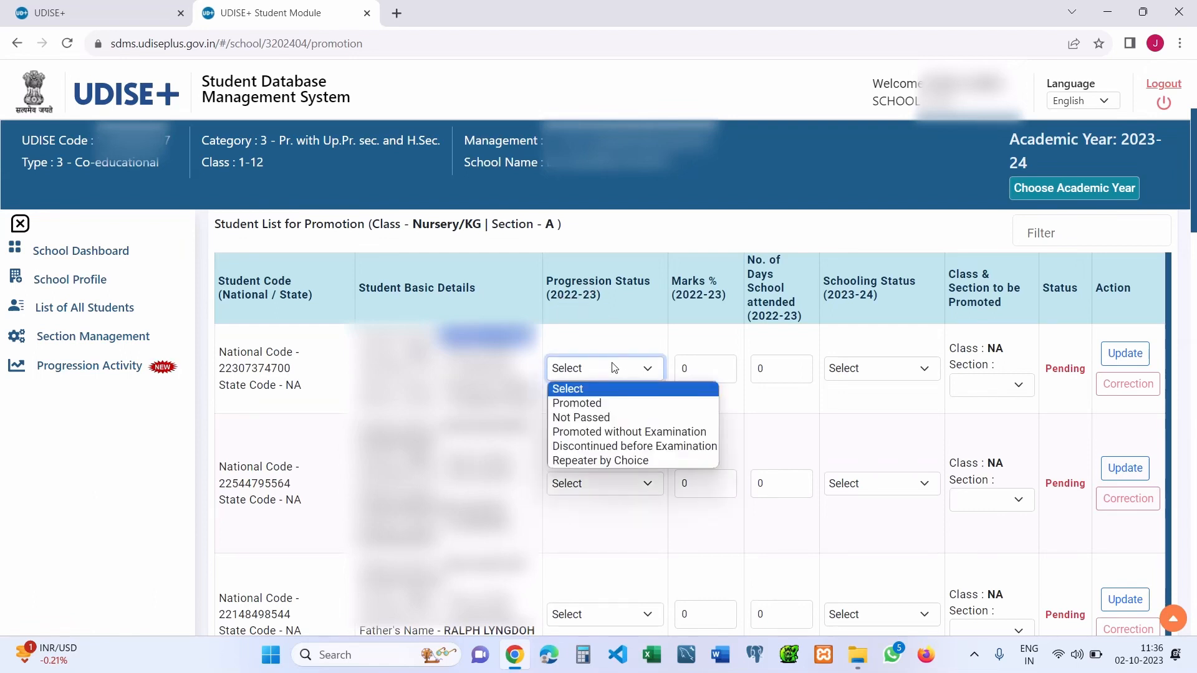
pyautogui.click(603, 405)
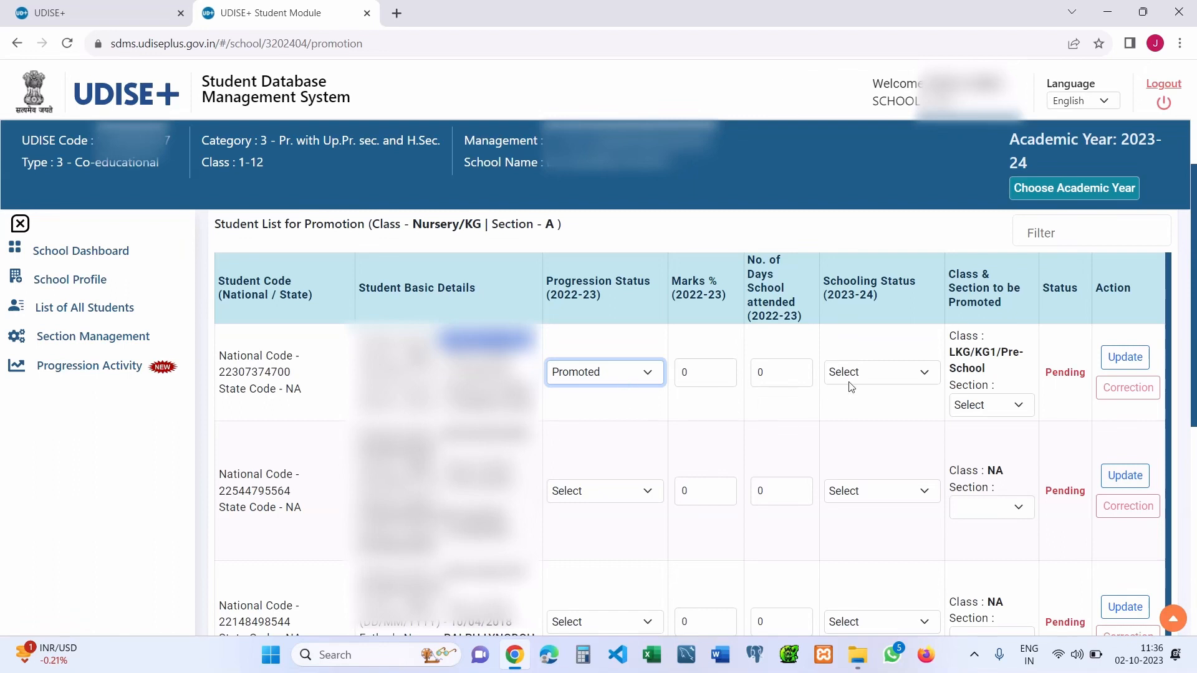
# - Check the promoted class LKG/KG1/Pre-School and the first student's Marks % and Days values
pyautogui.moveTo(950, 351); pyautogui.dragTo(994, 374)
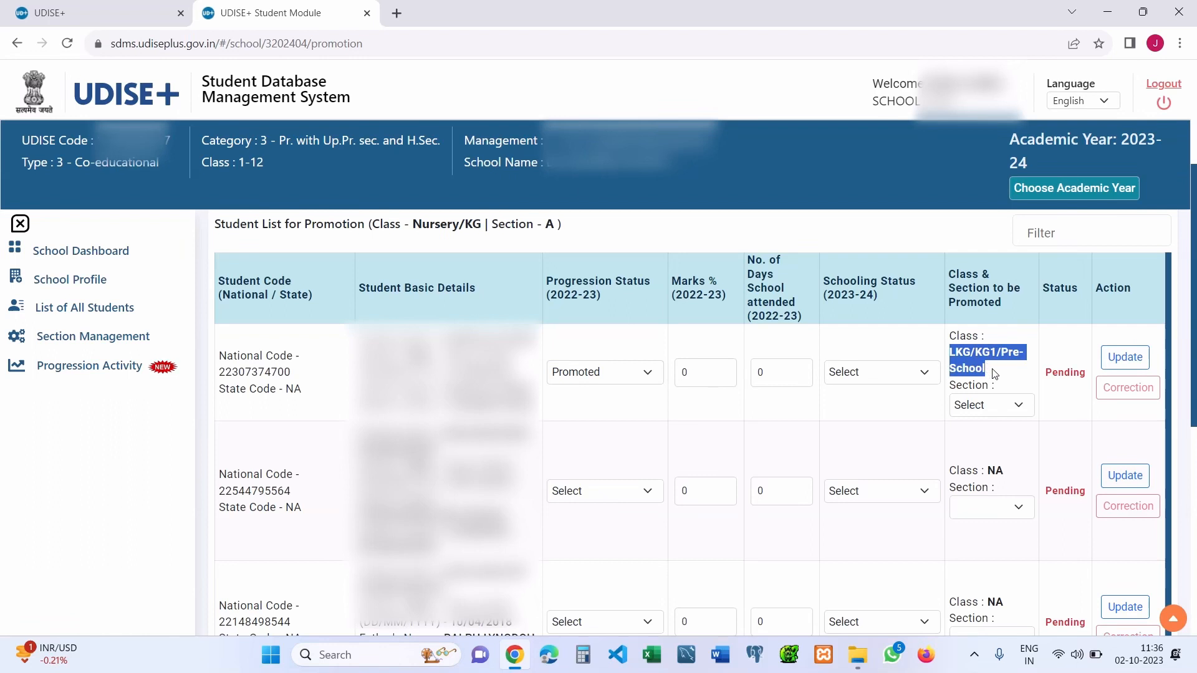
pyautogui.click(978, 362)
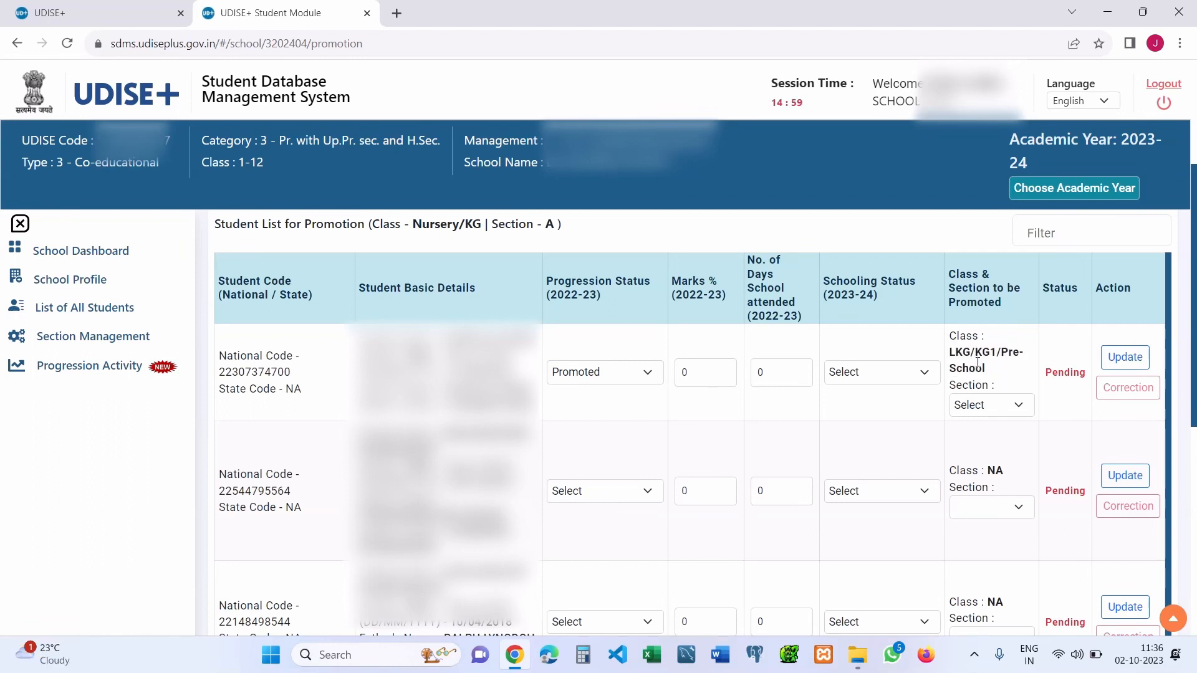
pyautogui.doubleClick(685, 372)
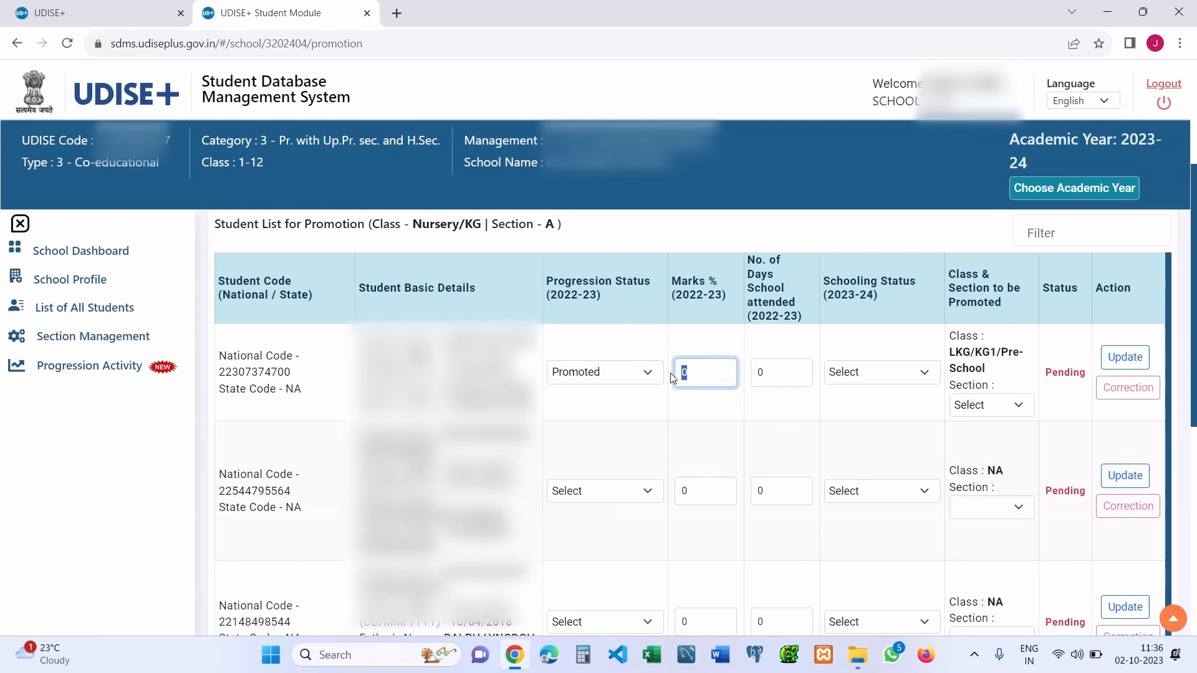
pyautogui.click(773, 369)
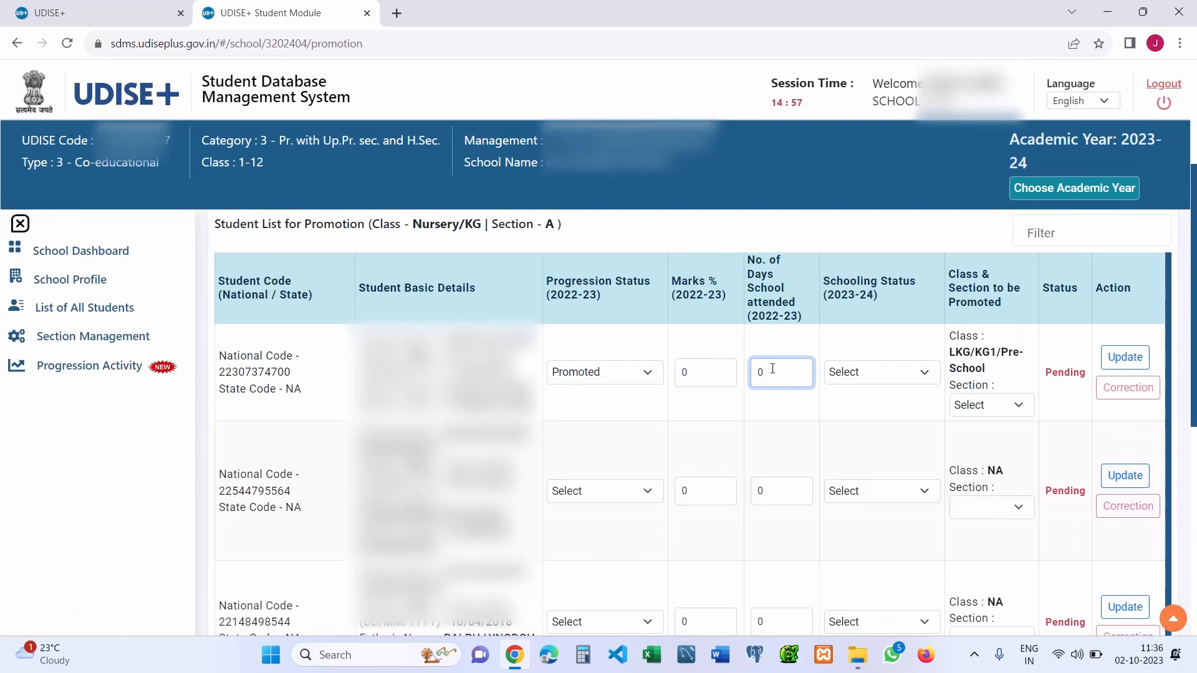
pyautogui.click(873, 378)
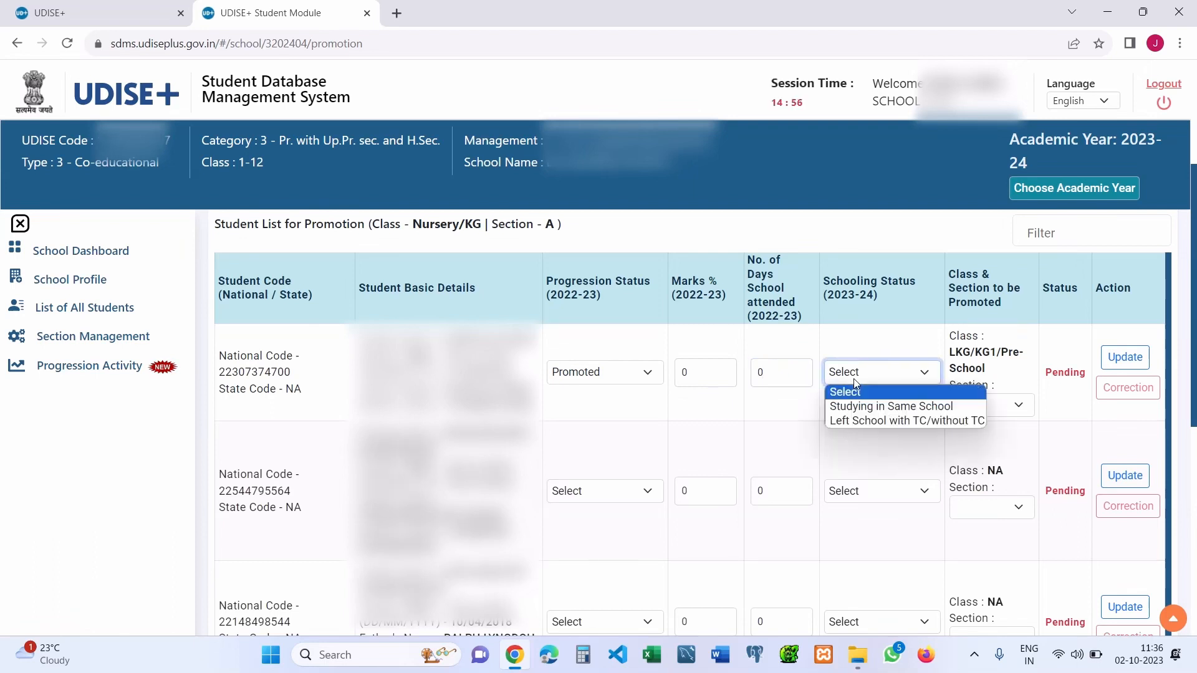
# - Try the first student's Schooling Status options, ending on Studying in Same School
pyautogui.click(900, 406)
pyautogui.click(898, 372)
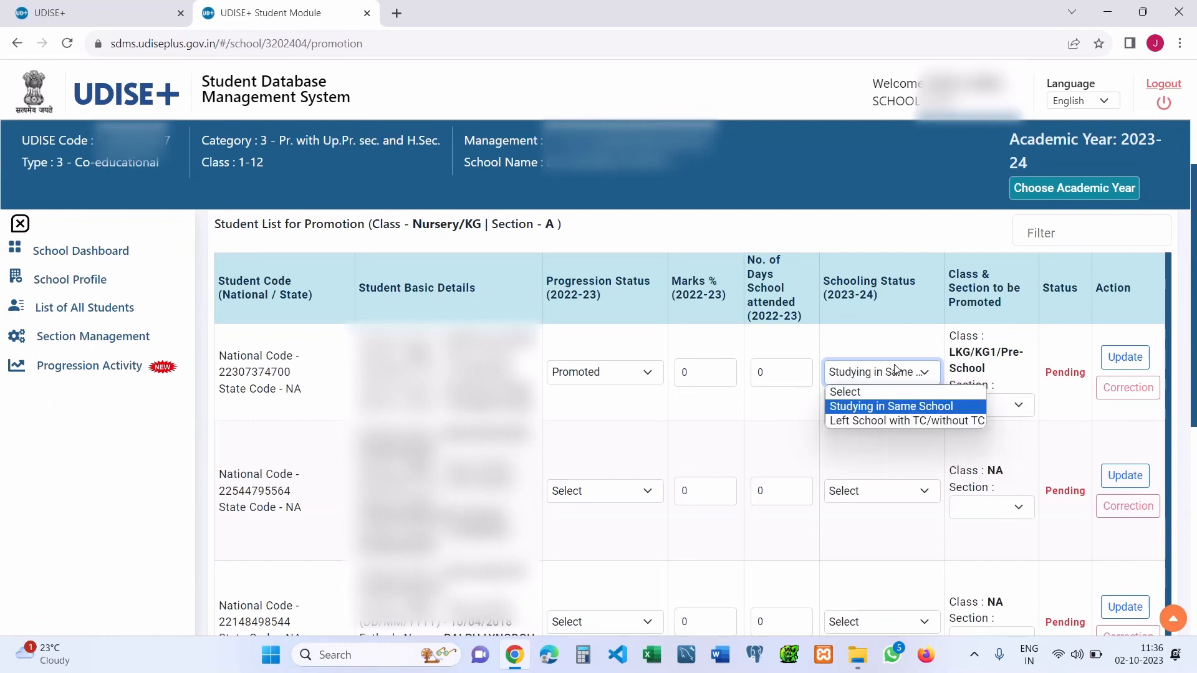
pyautogui.click(924, 421)
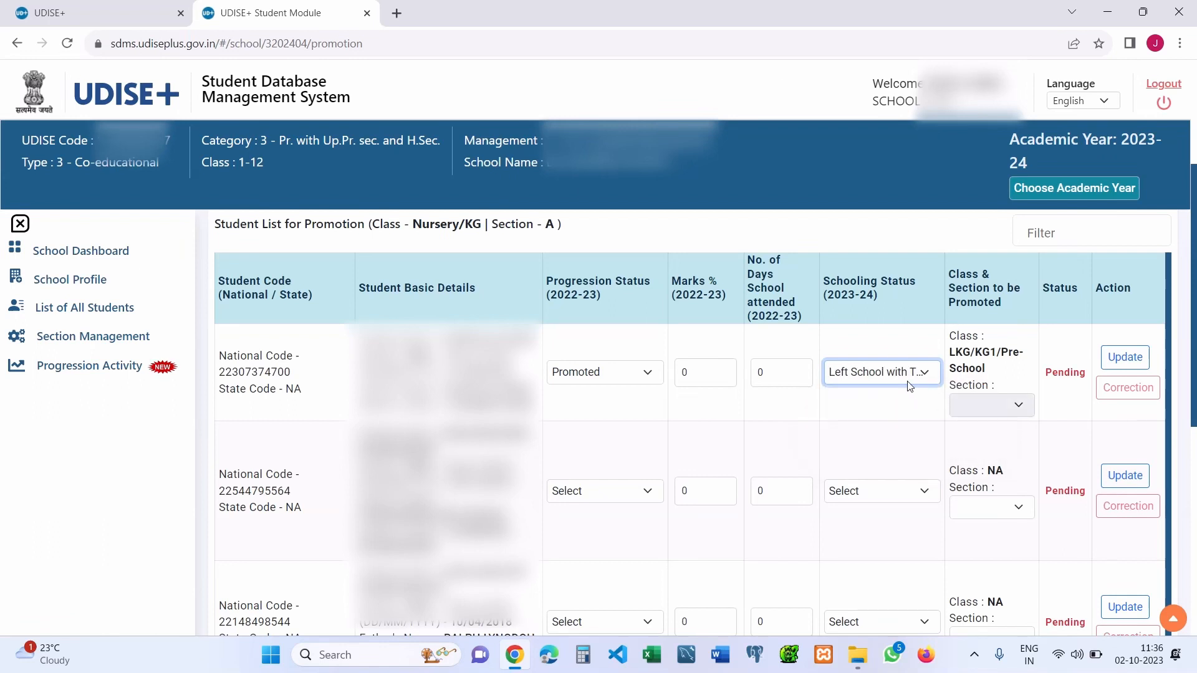
pyautogui.click(907, 379)
pyautogui.click(906, 408)
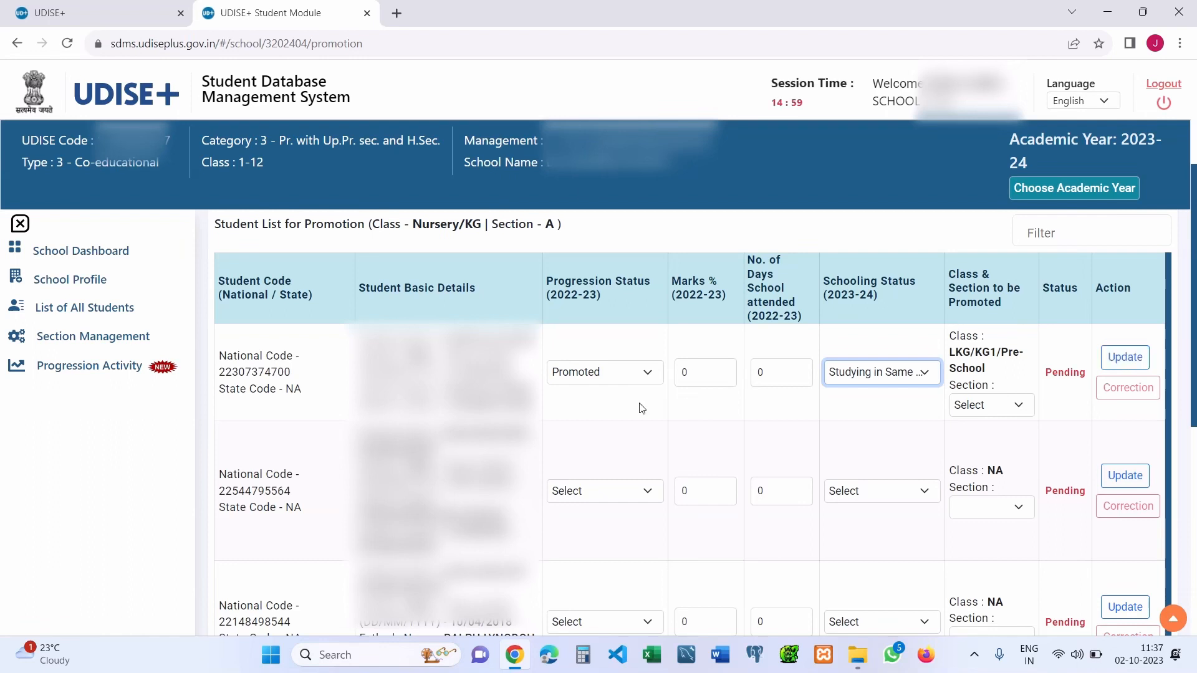
# - Set the first student's Schooling Status to Left School with TC/without TC
pyautogui.scroll(-1, 1194, 349)
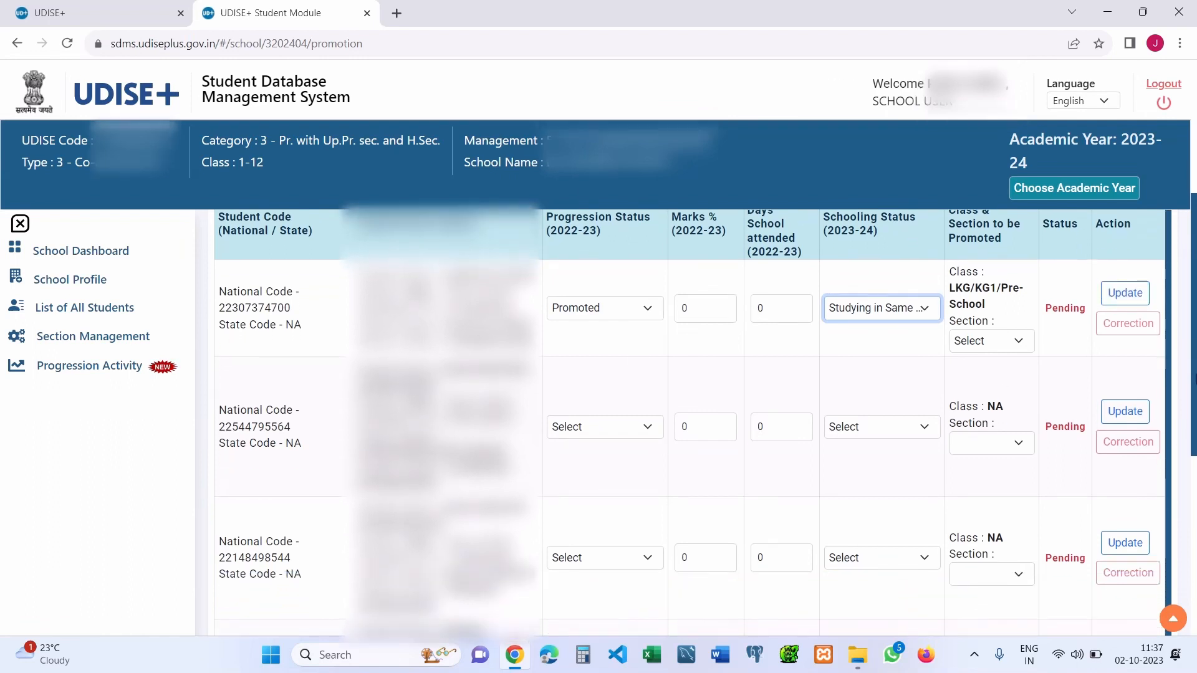
pyautogui.click(883, 312)
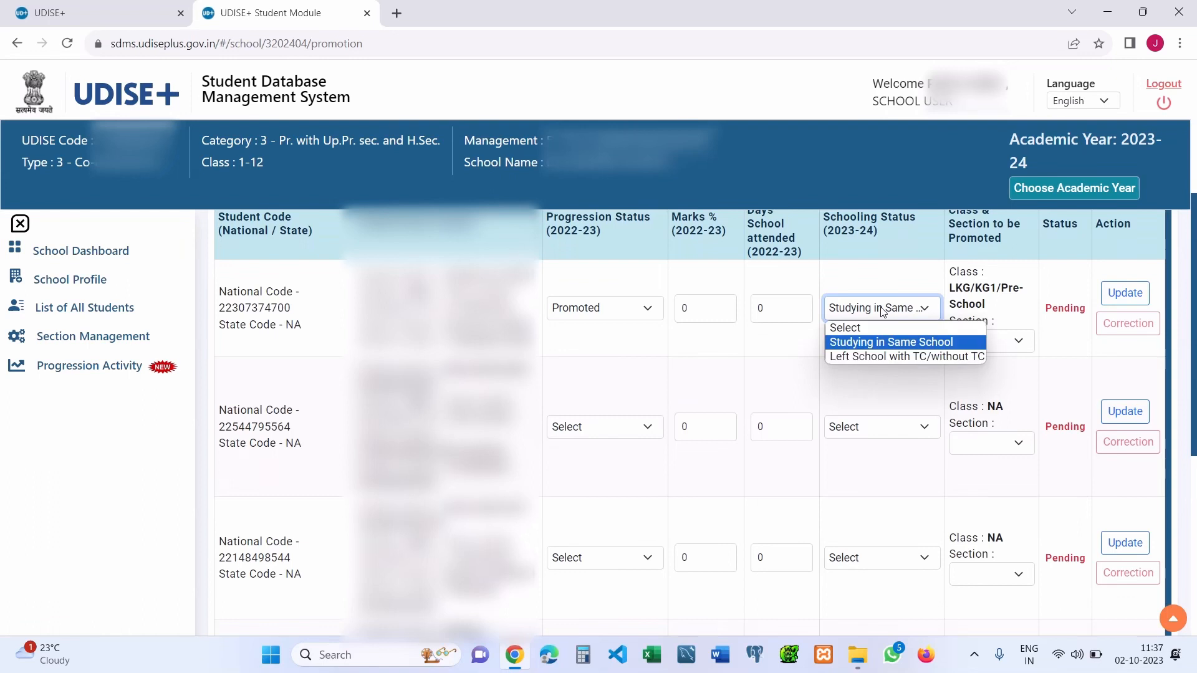
pyautogui.click(892, 358)
pyautogui.click(921, 315)
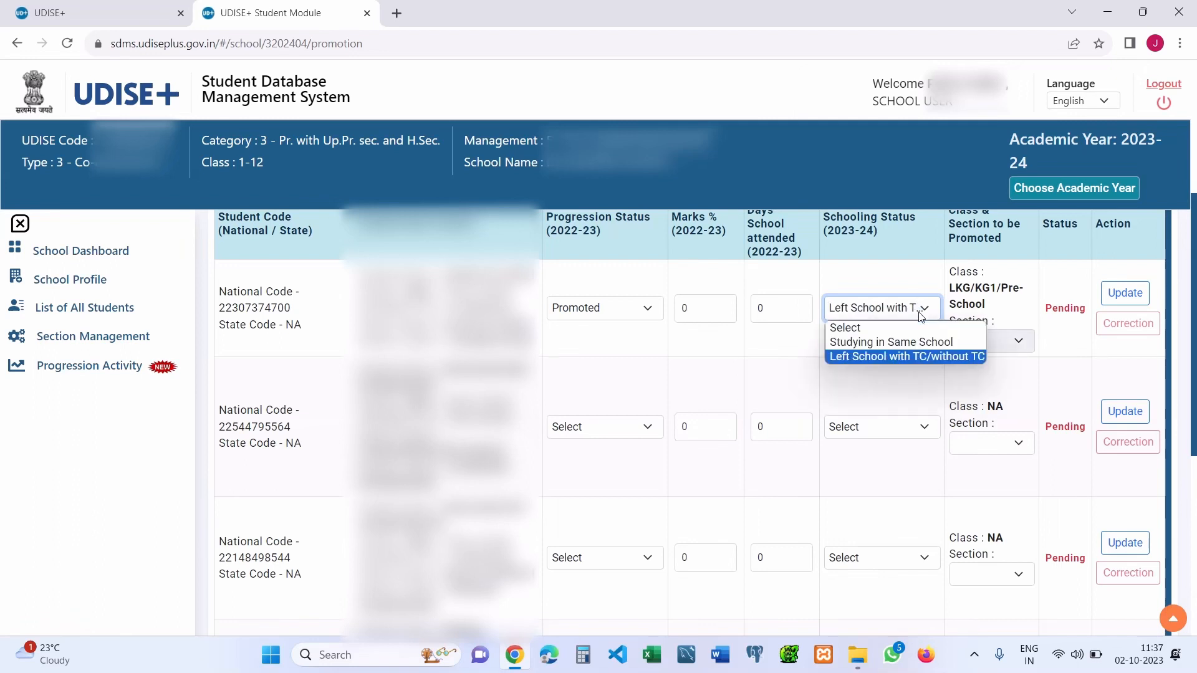
pyautogui.click(921, 315)
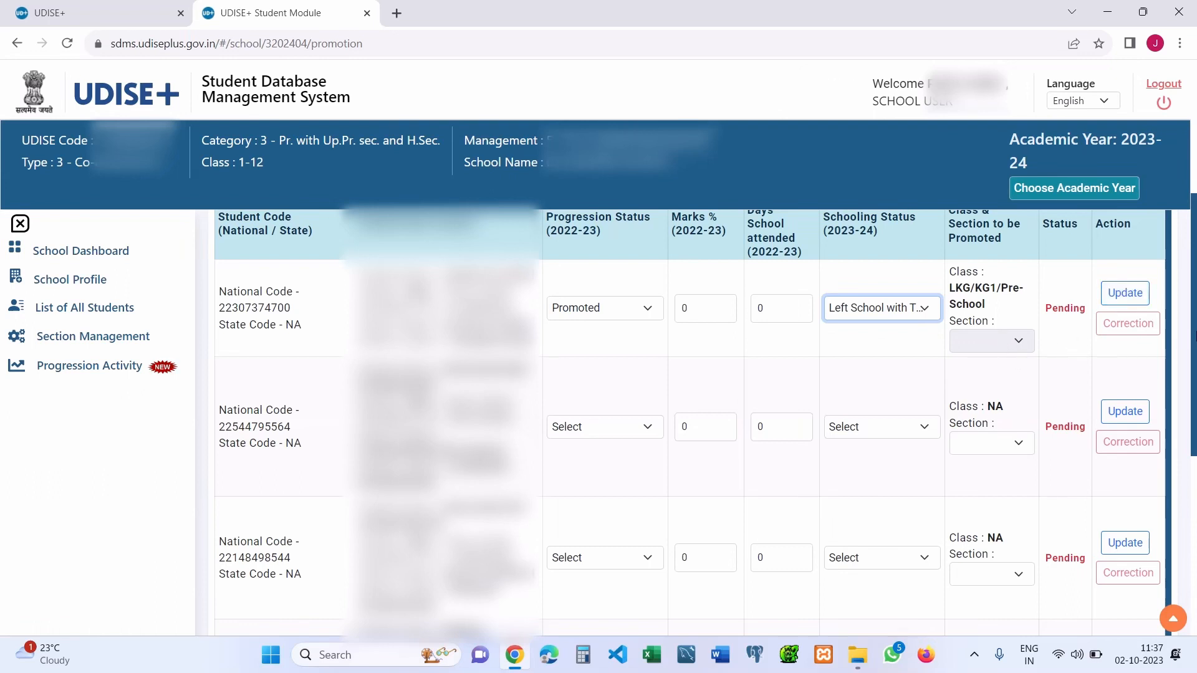
pyautogui.scroll(1, 907, 355)
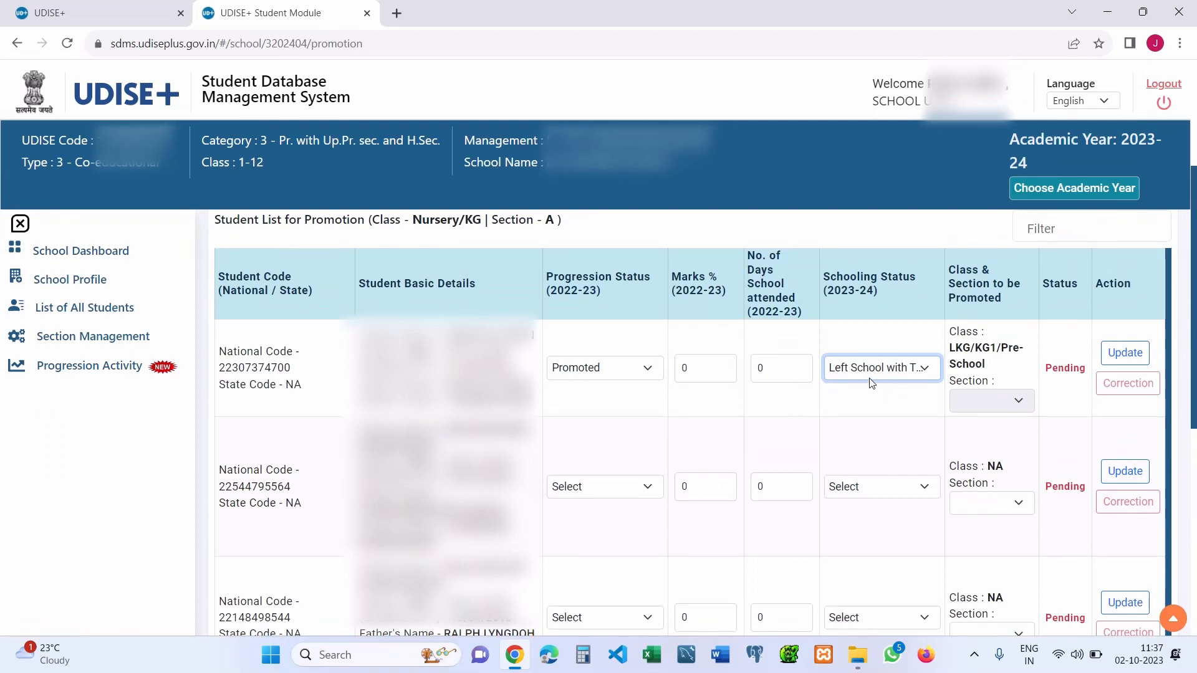
pyautogui.click(870, 378)
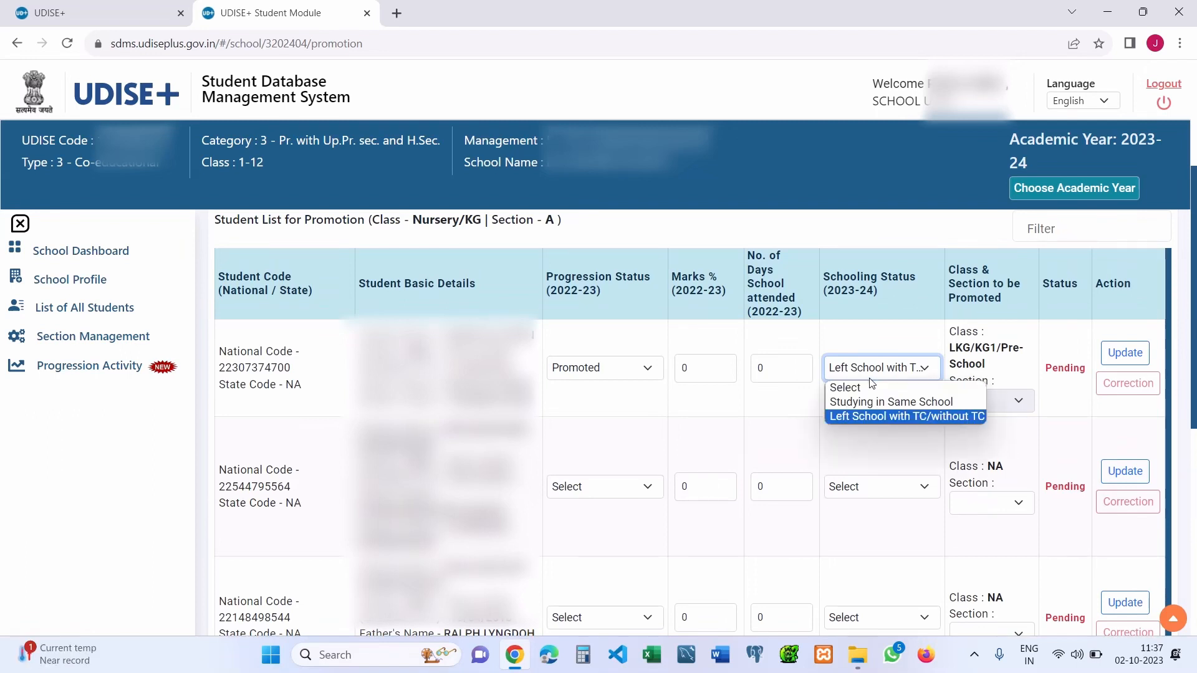
pyautogui.click(871, 379)
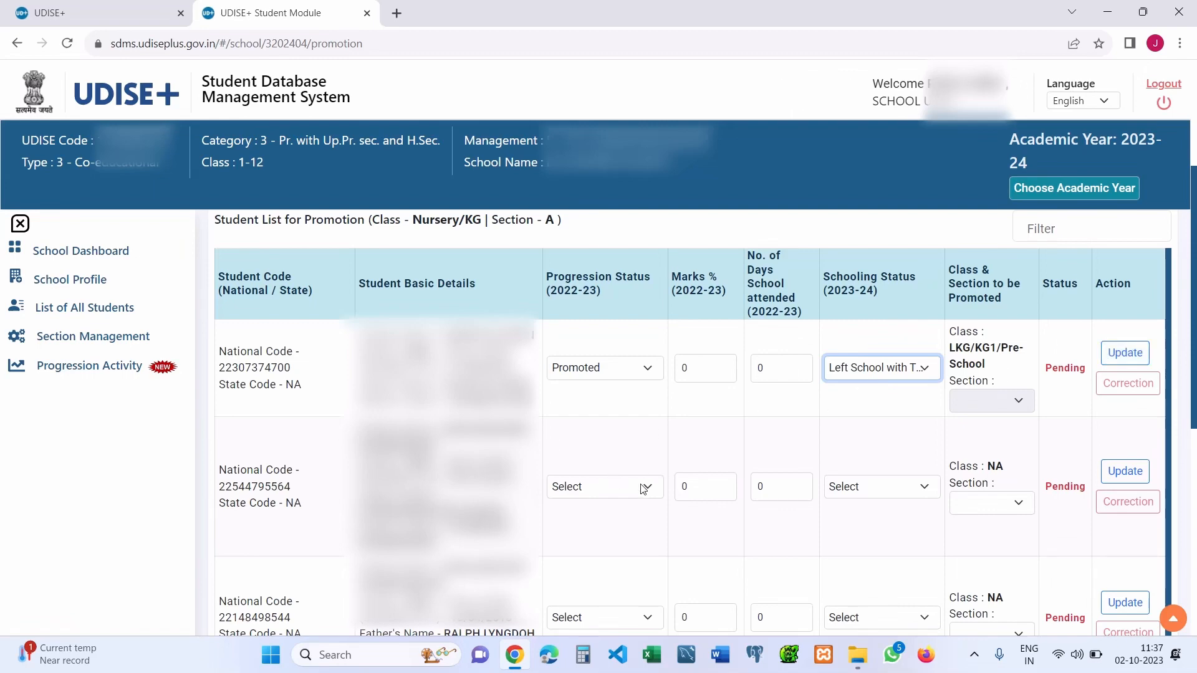
# - Mark the second student Not Passed and check their Marks % and Days values
pyautogui.scroll(-2, 703, 367)
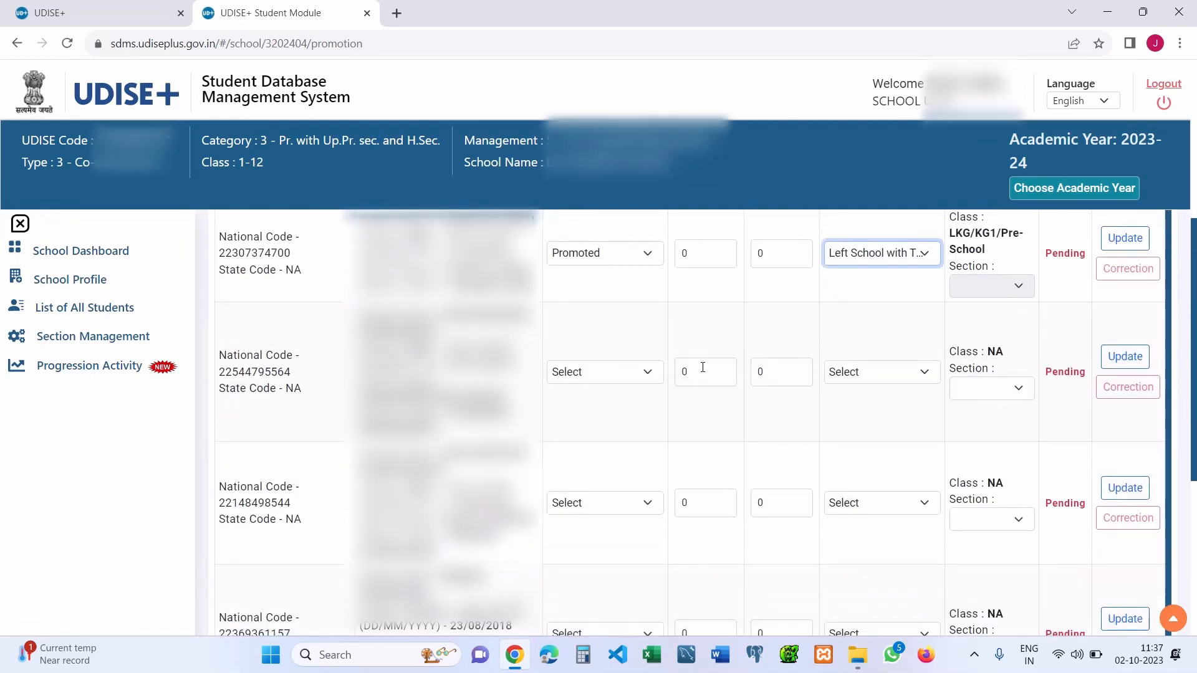
pyautogui.click(610, 372)
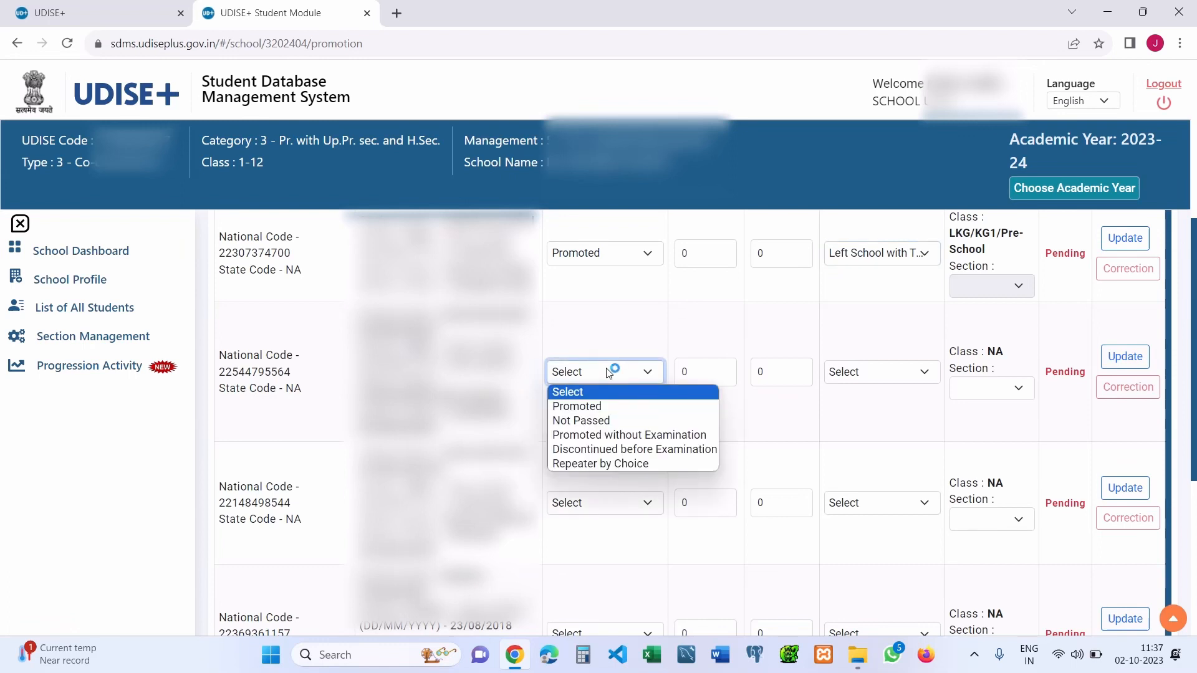
pyautogui.click(613, 422)
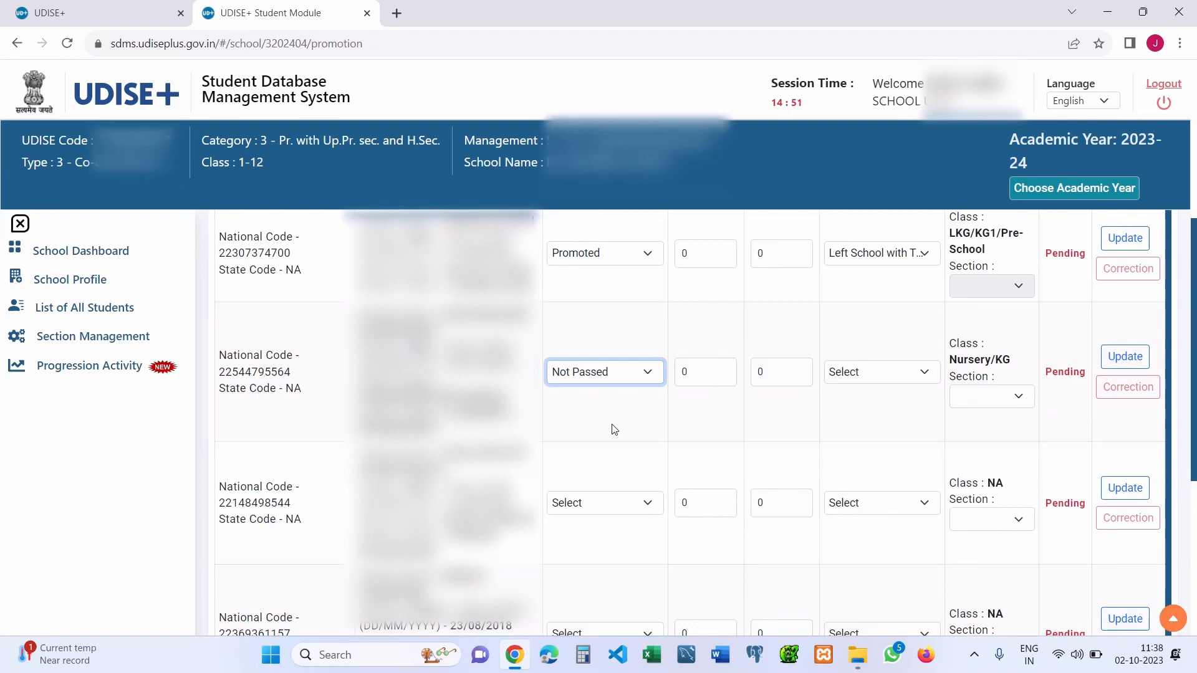
pyautogui.moveTo(715, 380); pyautogui.dragTo(679, 374)
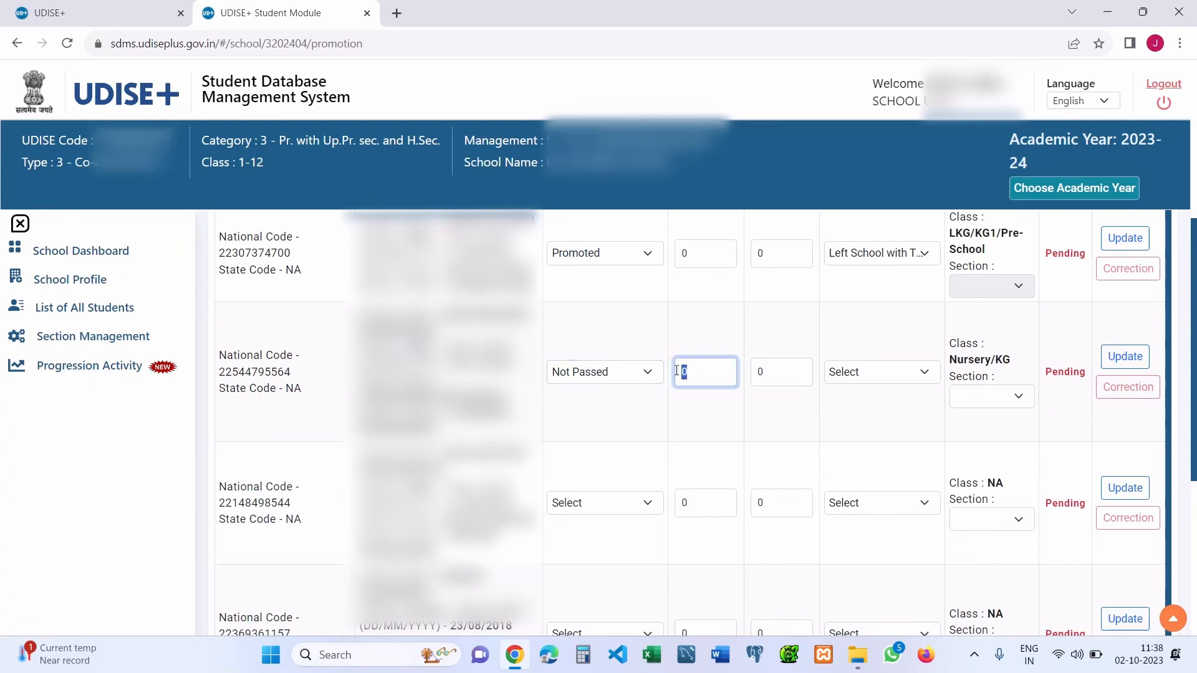
pyautogui.moveTo(778, 372); pyautogui.dragTo(750, 374)
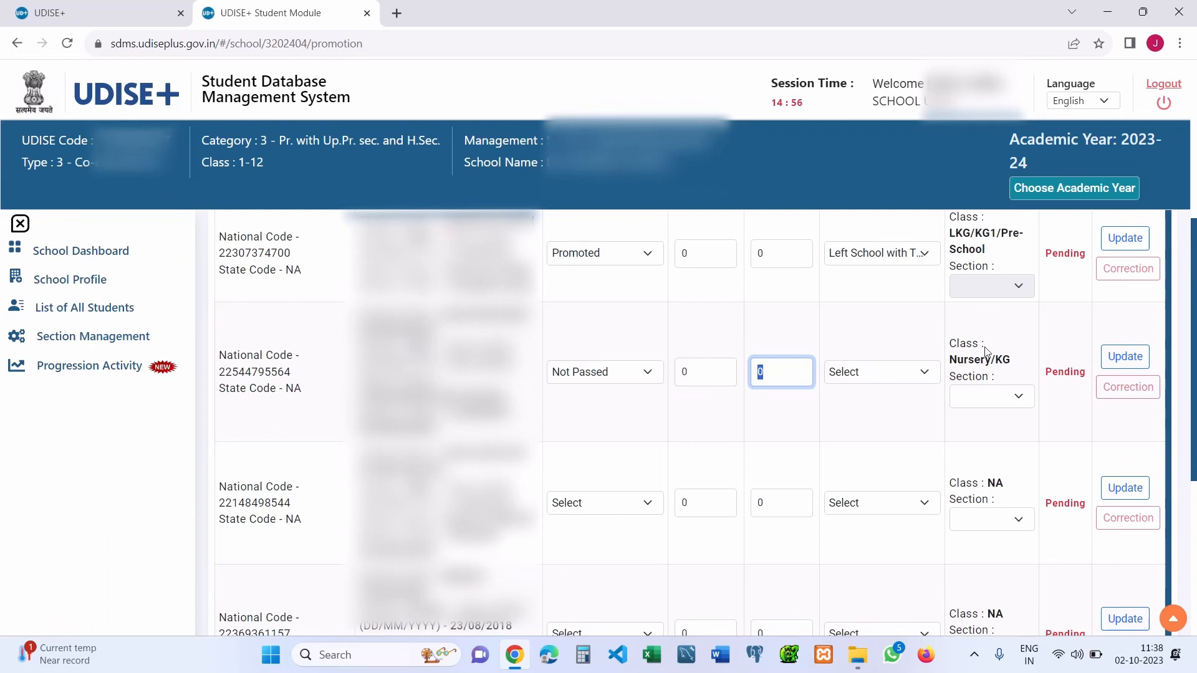
# - Set the second student's Schooling Status to Studying in Same School and click Update
pyautogui.click(893, 376)
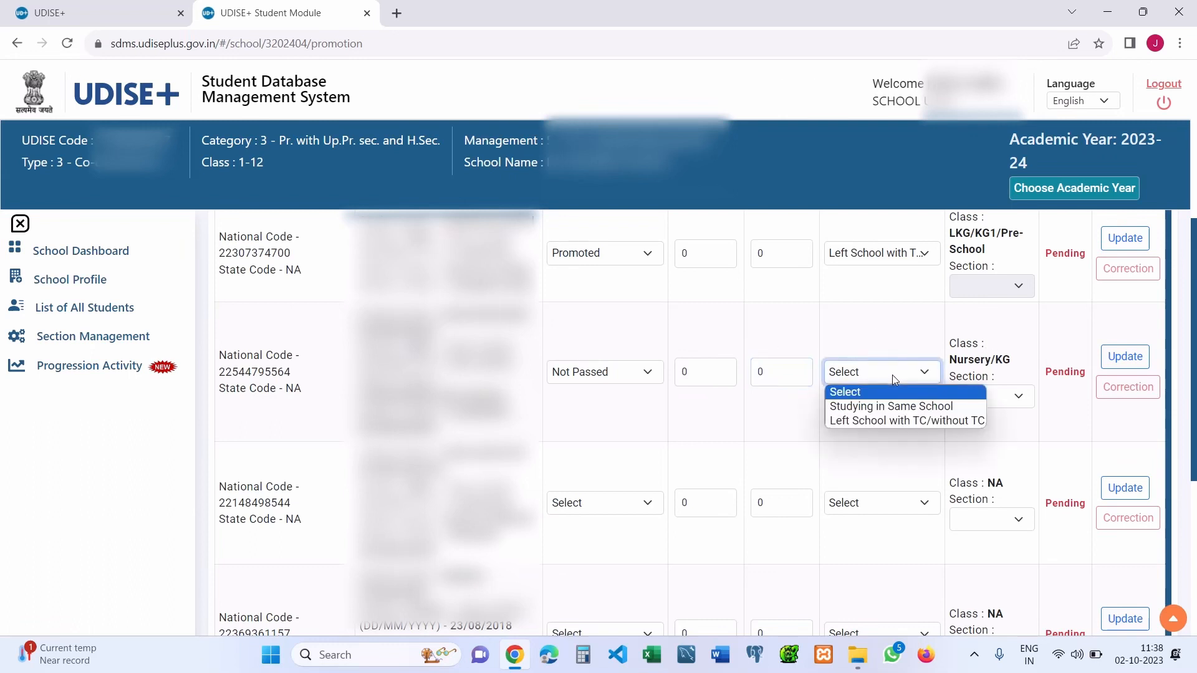
pyautogui.click(909, 409)
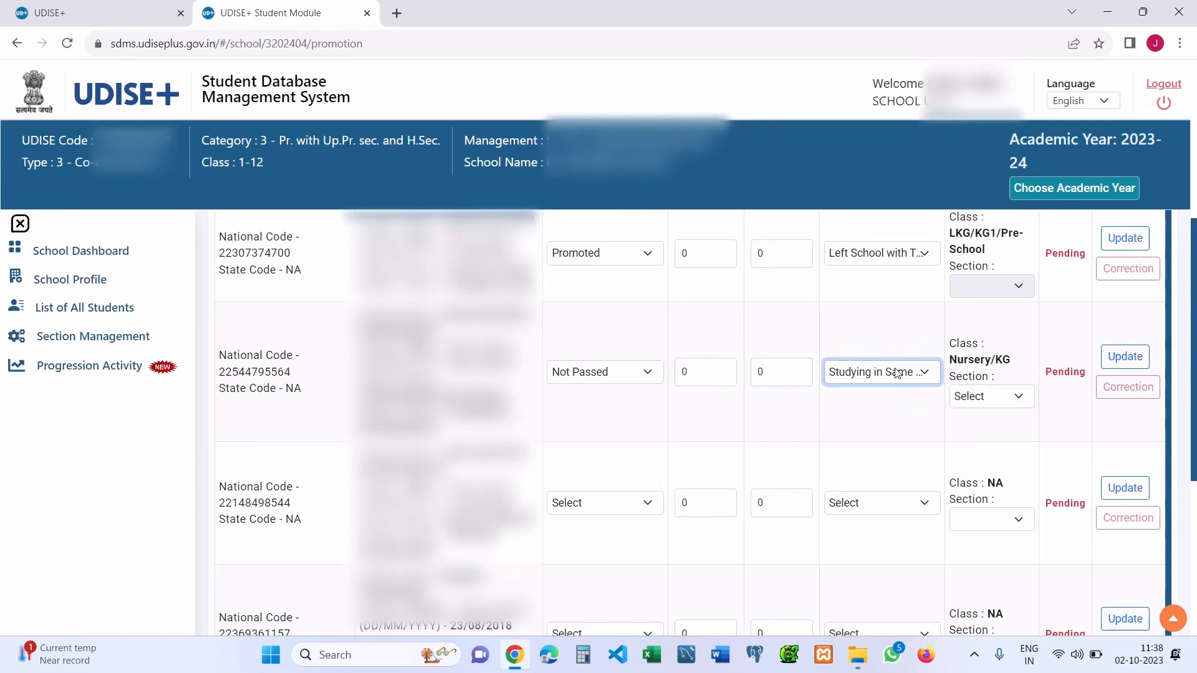
pyautogui.click(900, 373)
pyautogui.click(921, 424)
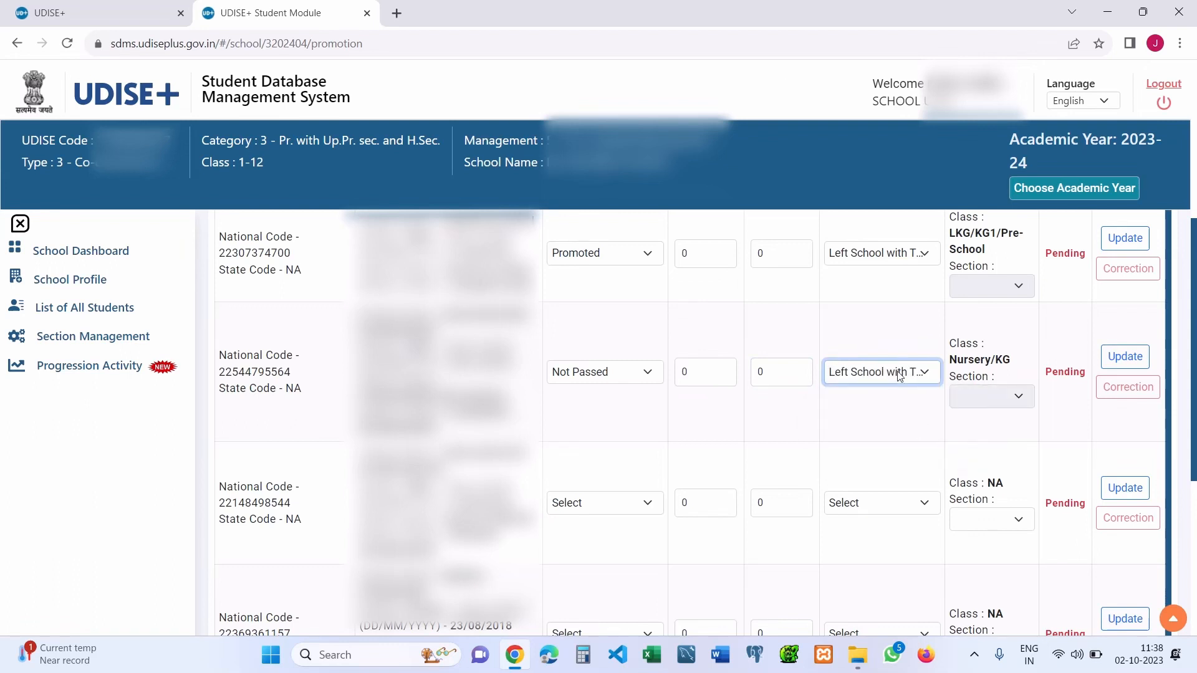
pyautogui.click(894, 373)
pyautogui.click(920, 406)
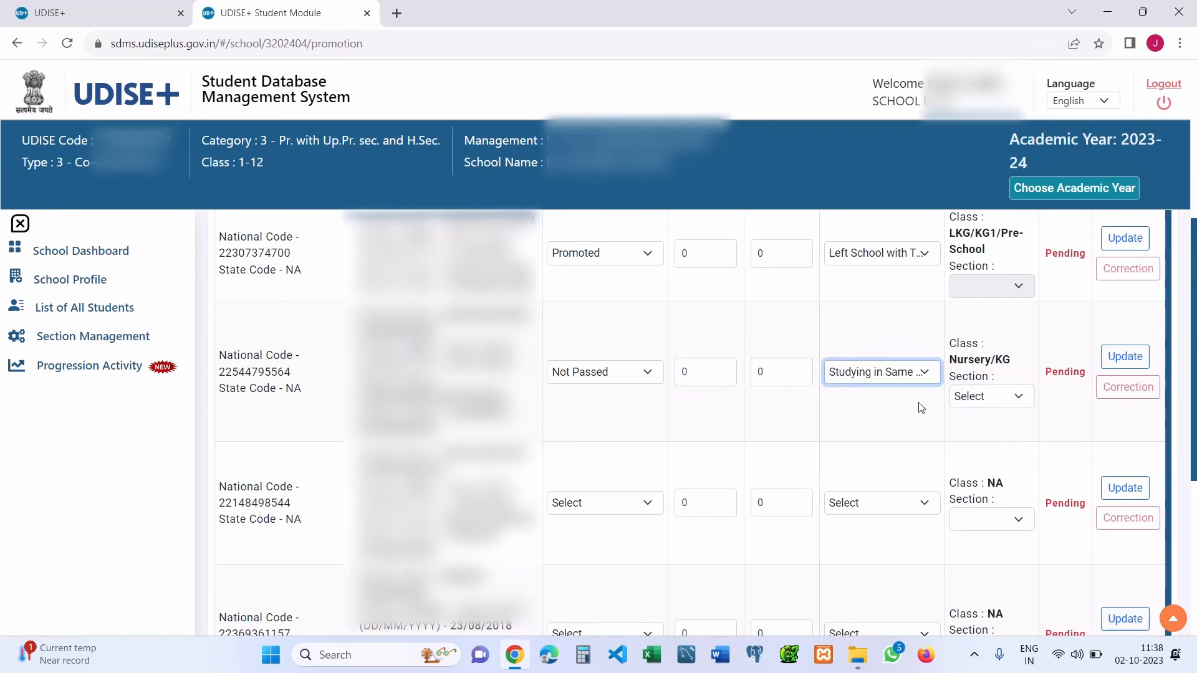
pyautogui.click(990, 403)
pyautogui.click(990, 403)
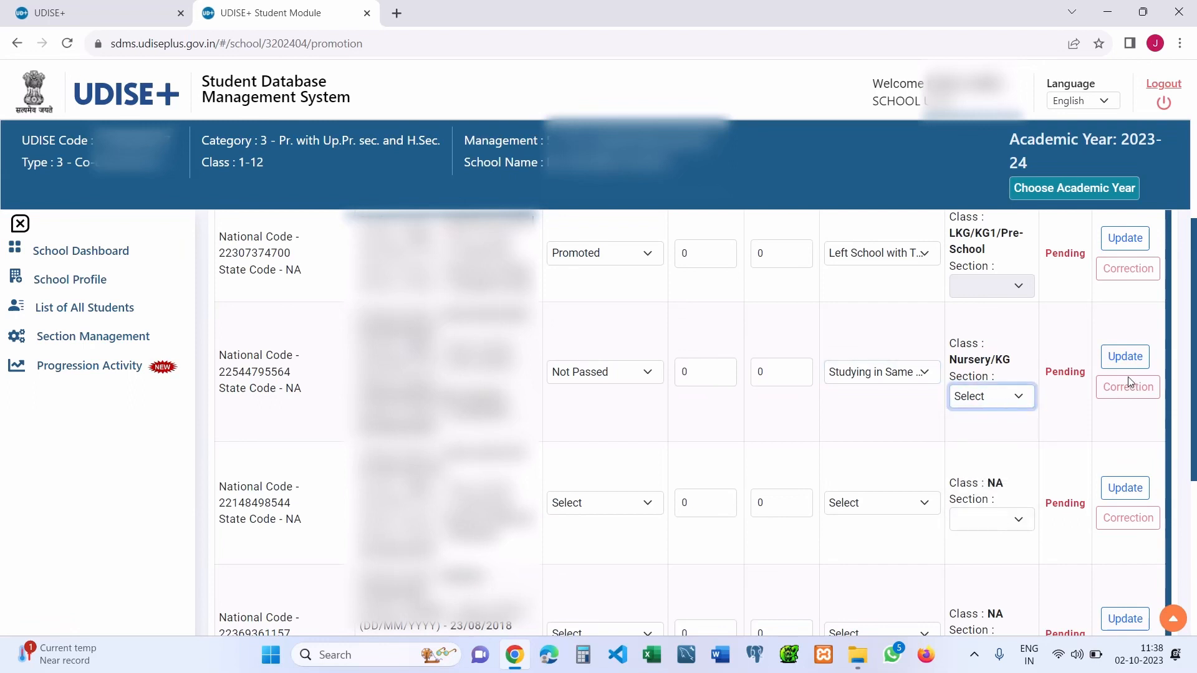
pyautogui.click(1127, 361)
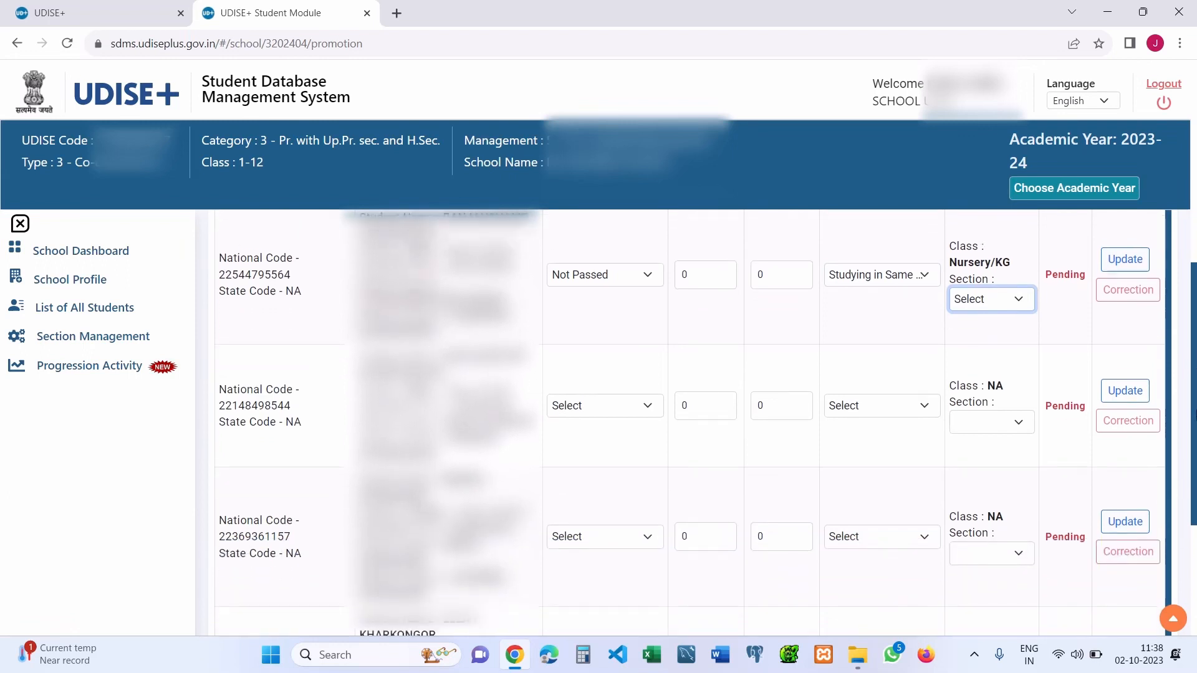
# - Mark the third student Promoted without Examination, moving them to LKG/KG1/Pre-School
pyautogui.click(568, 393)
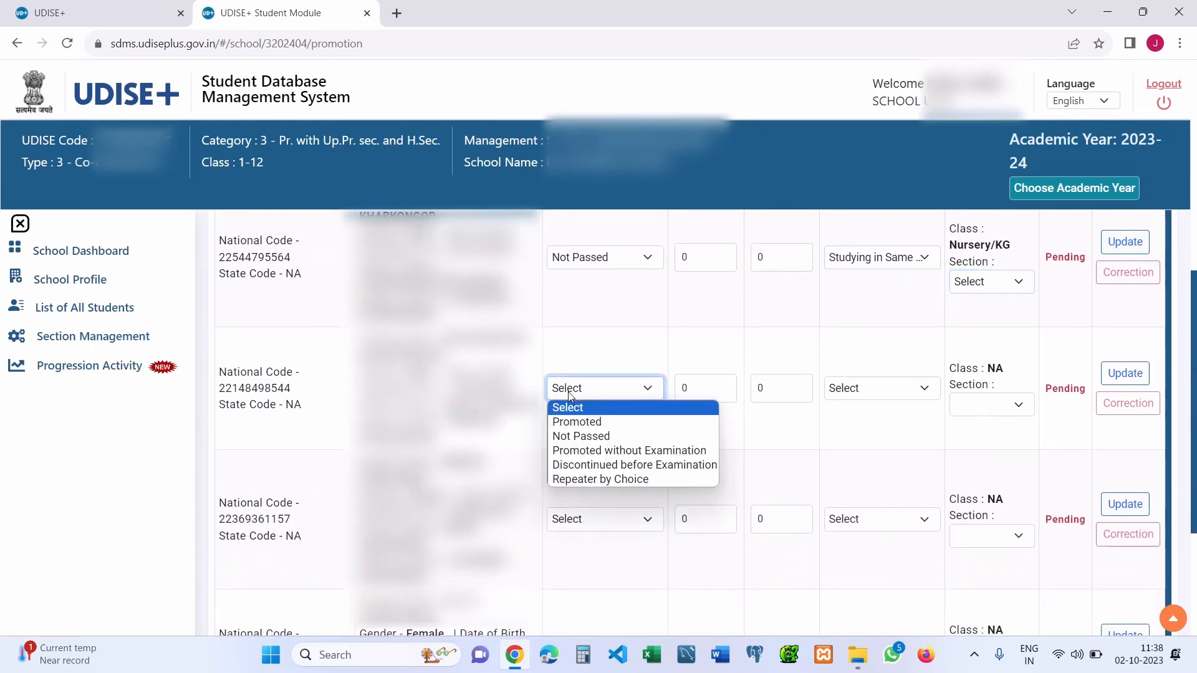
pyautogui.click(620, 449)
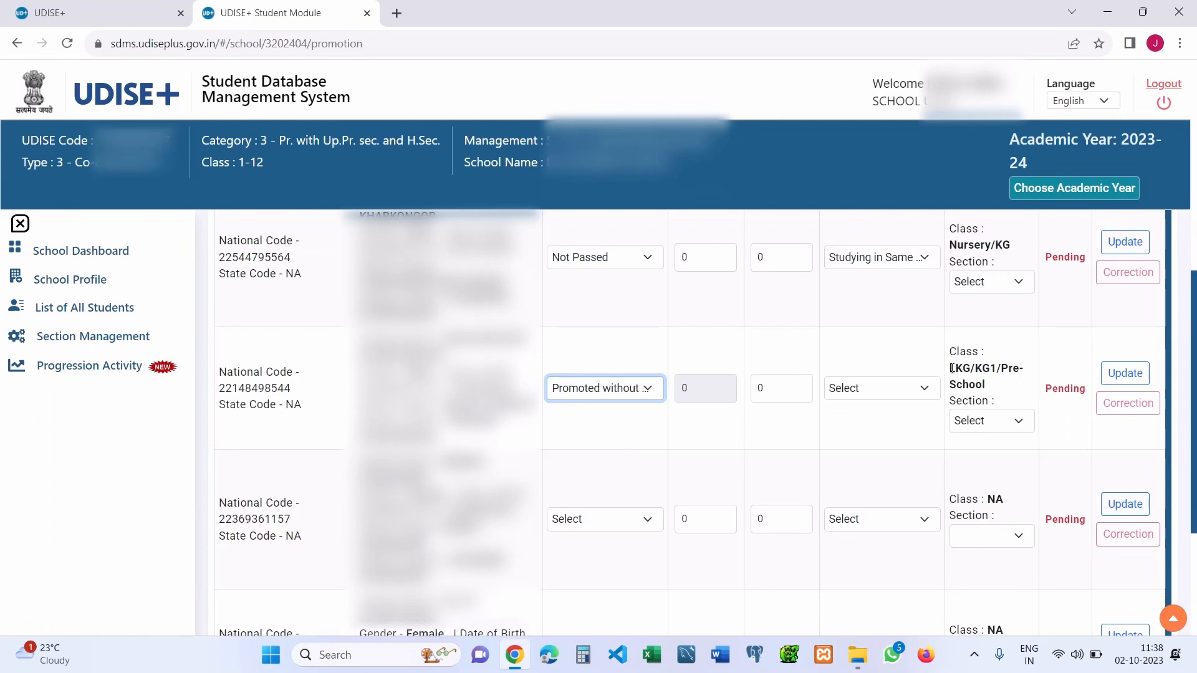
pyautogui.moveTo(950, 368); pyautogui.dragTo(991, 388)
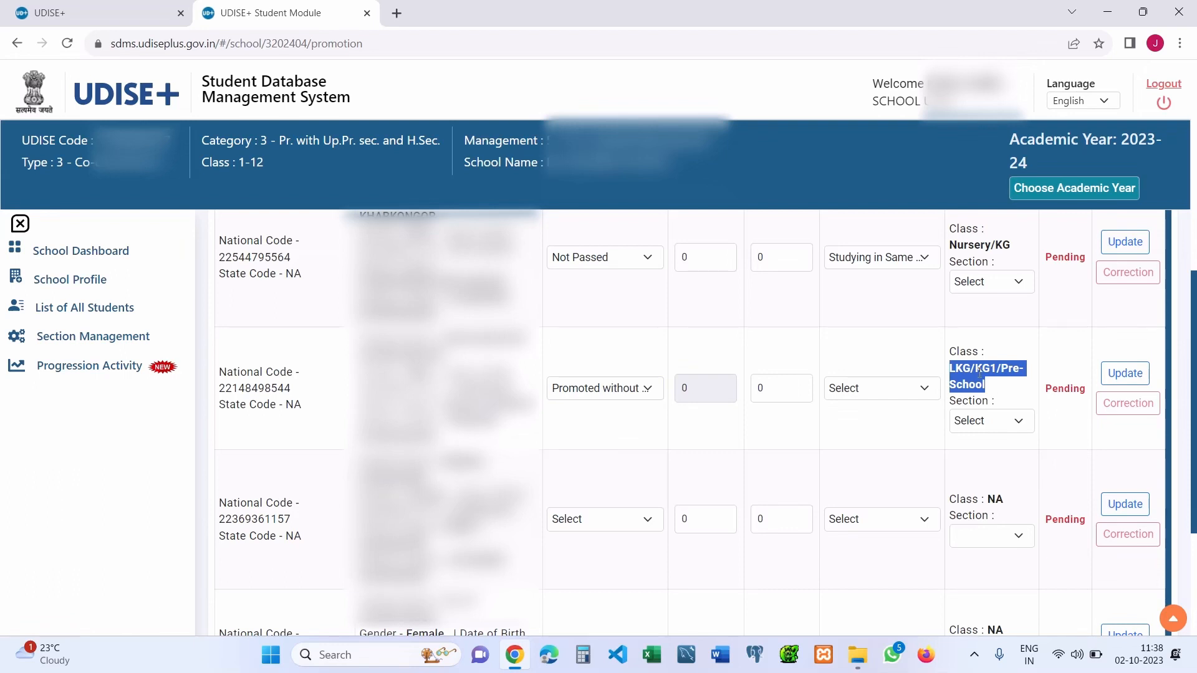
pyautogui.click(981, 373)
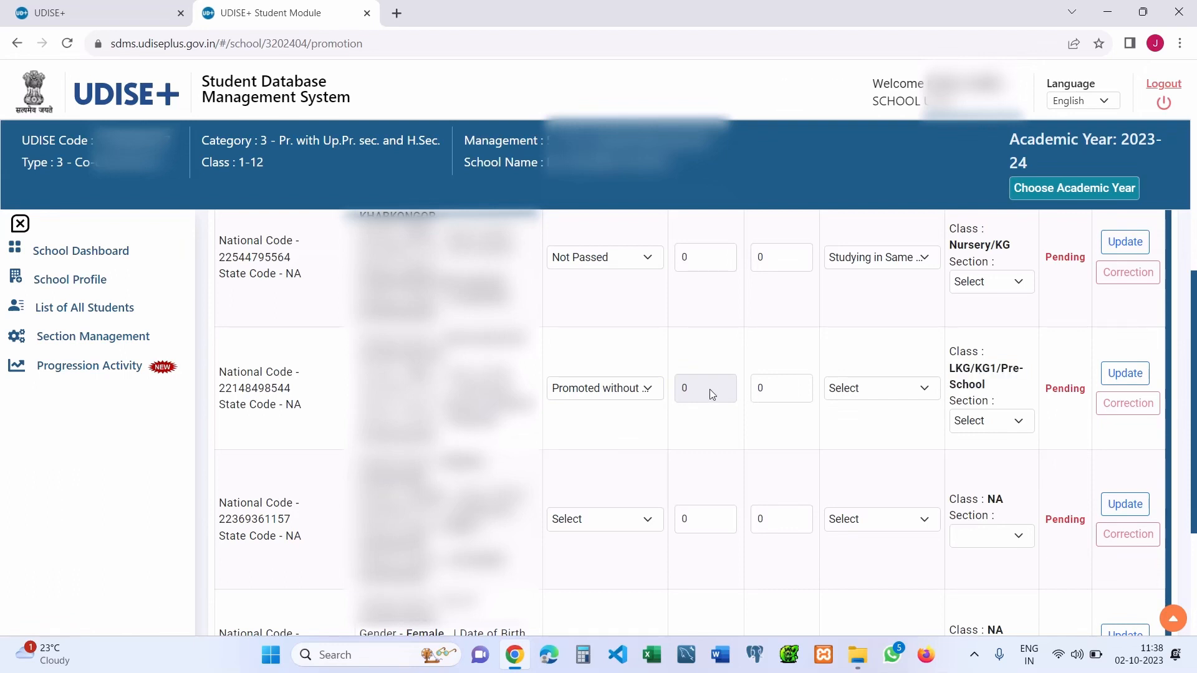
# - Check the third student's days attended, keeping Promoted without Examination selected
pyautogui.click(780, 393)
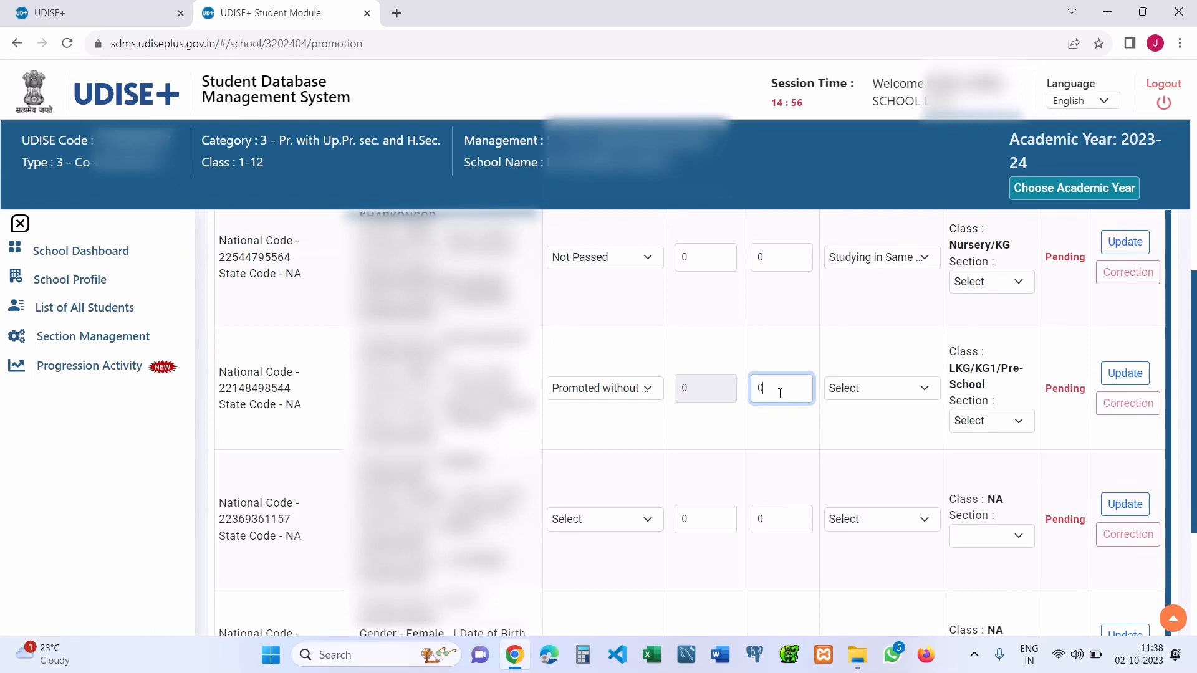
pyautogui.click(694, 387)
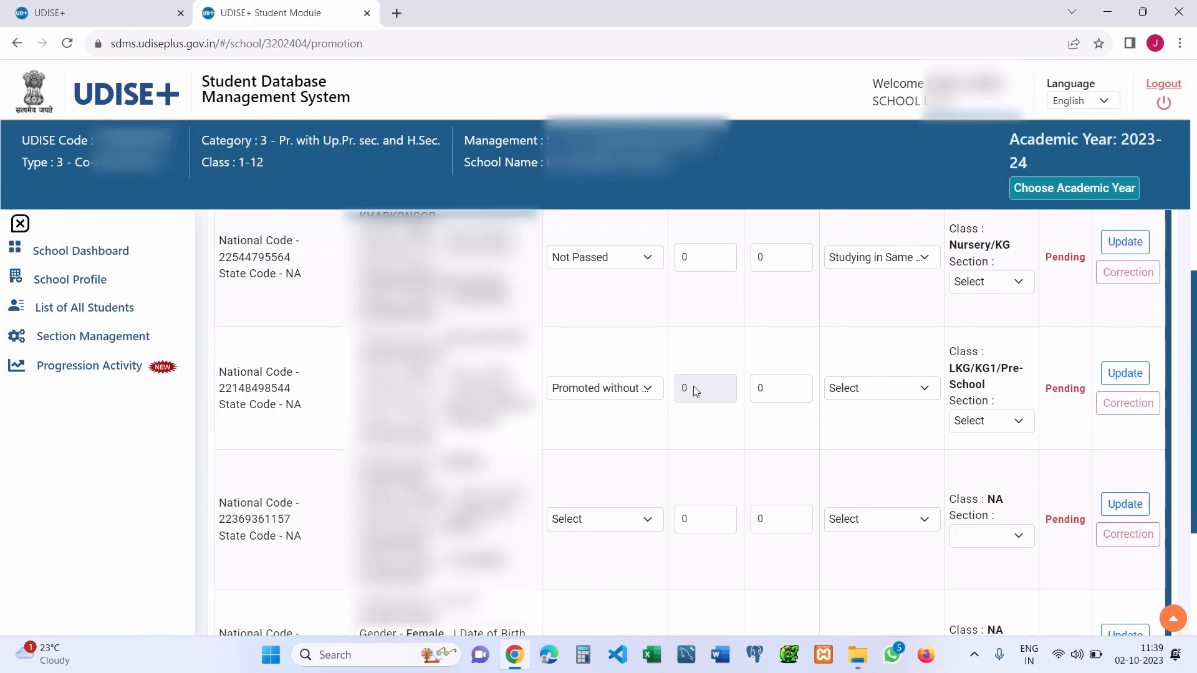
pyautogui.click(607, 389)
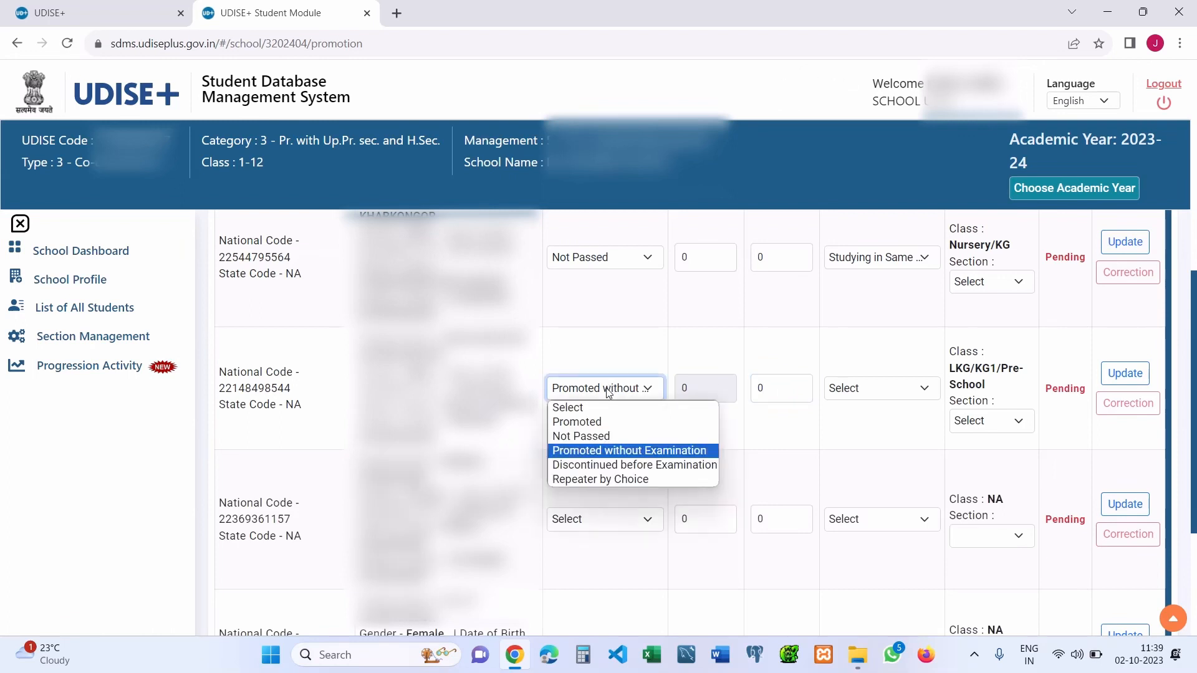
pyautogui.click(608, 391)
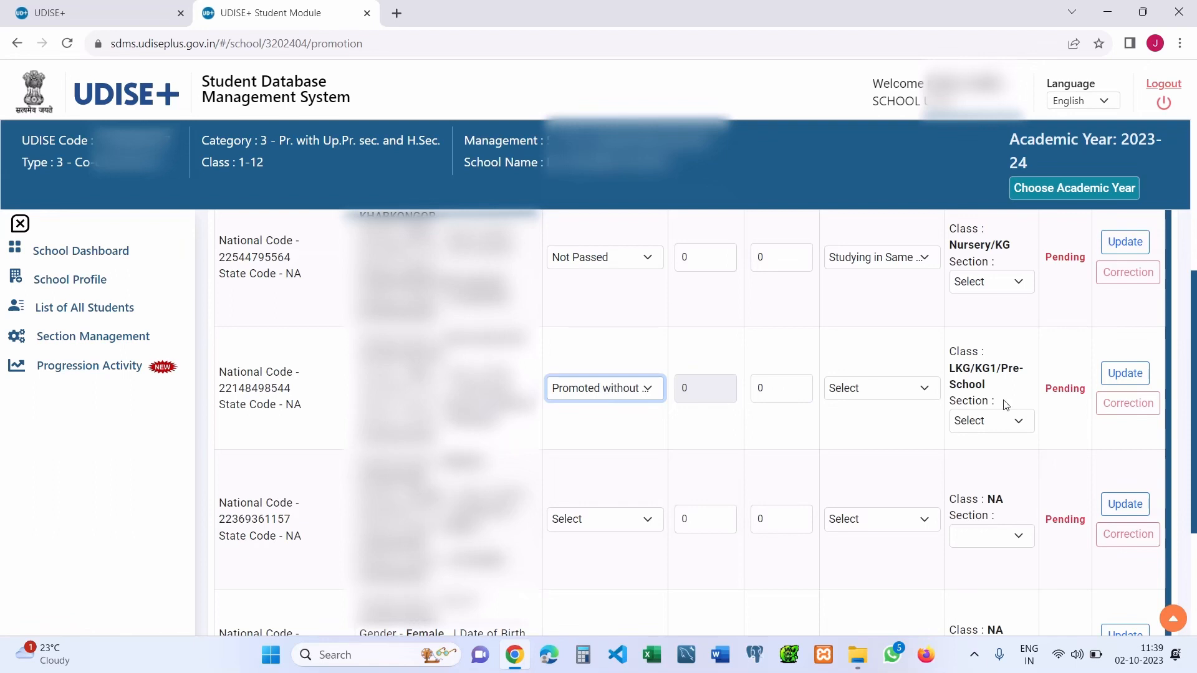
# - Mark the fourth student's progression status as Discontinued before Examination
pyautogui.moveTo(1194, 376); pyautogui.dragTo(1194, 428)
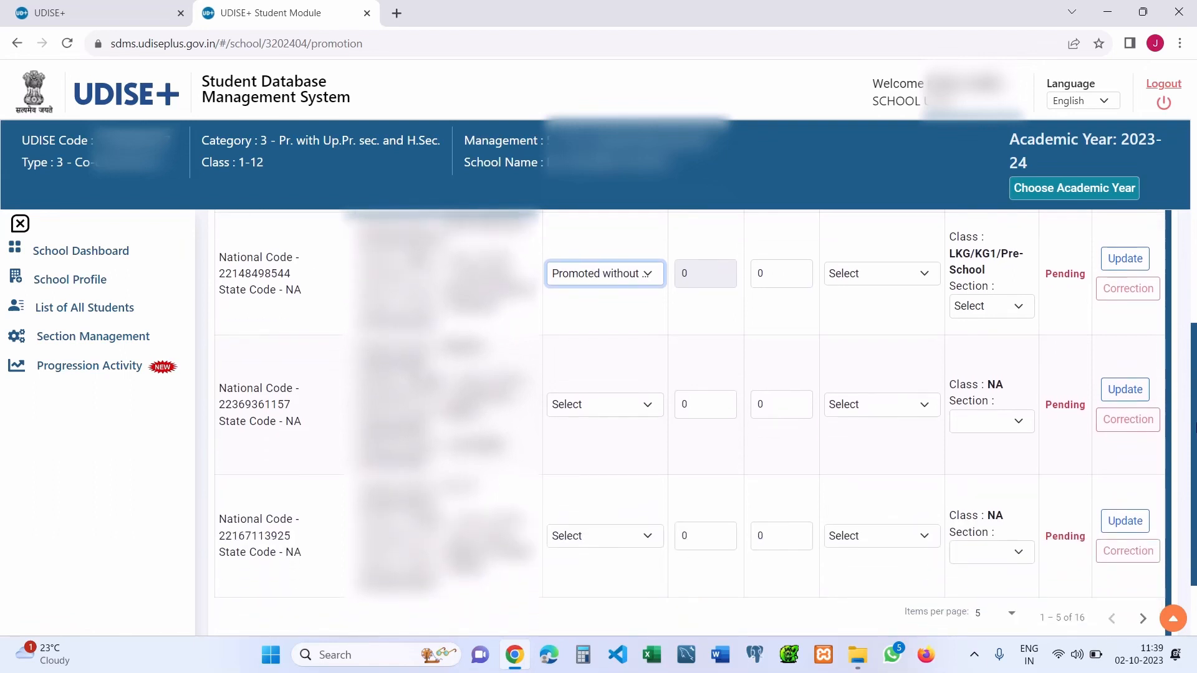
pyautogui.click(599, 411)
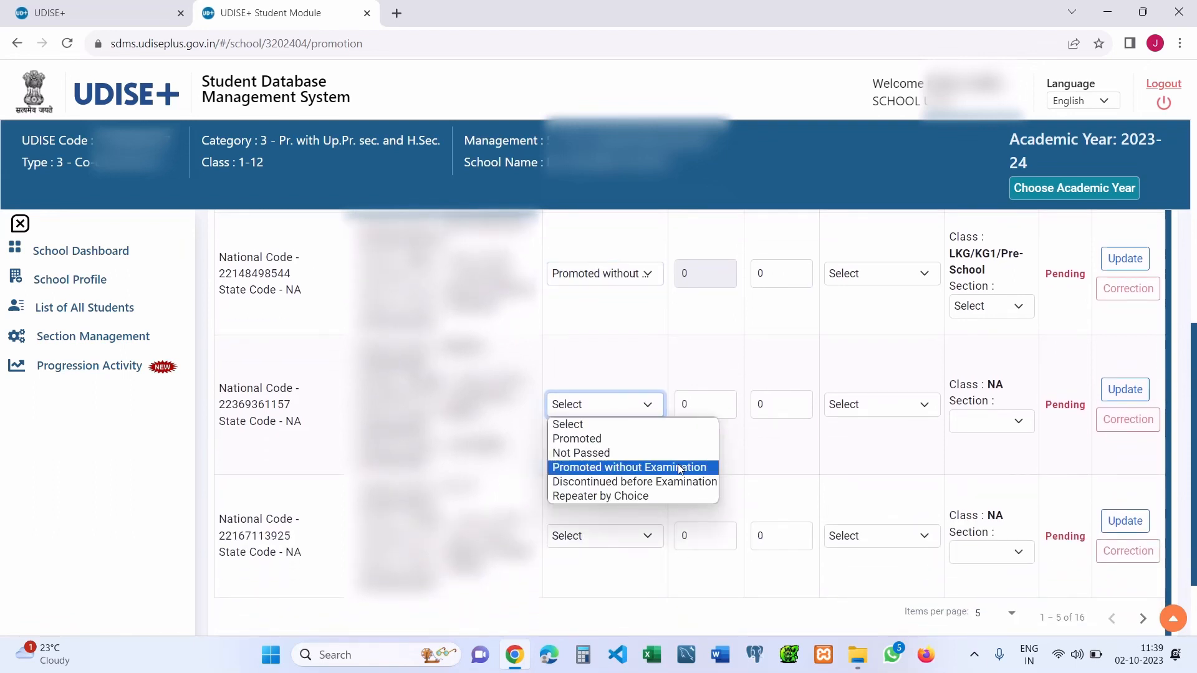
pyautogui.click(673, 490)
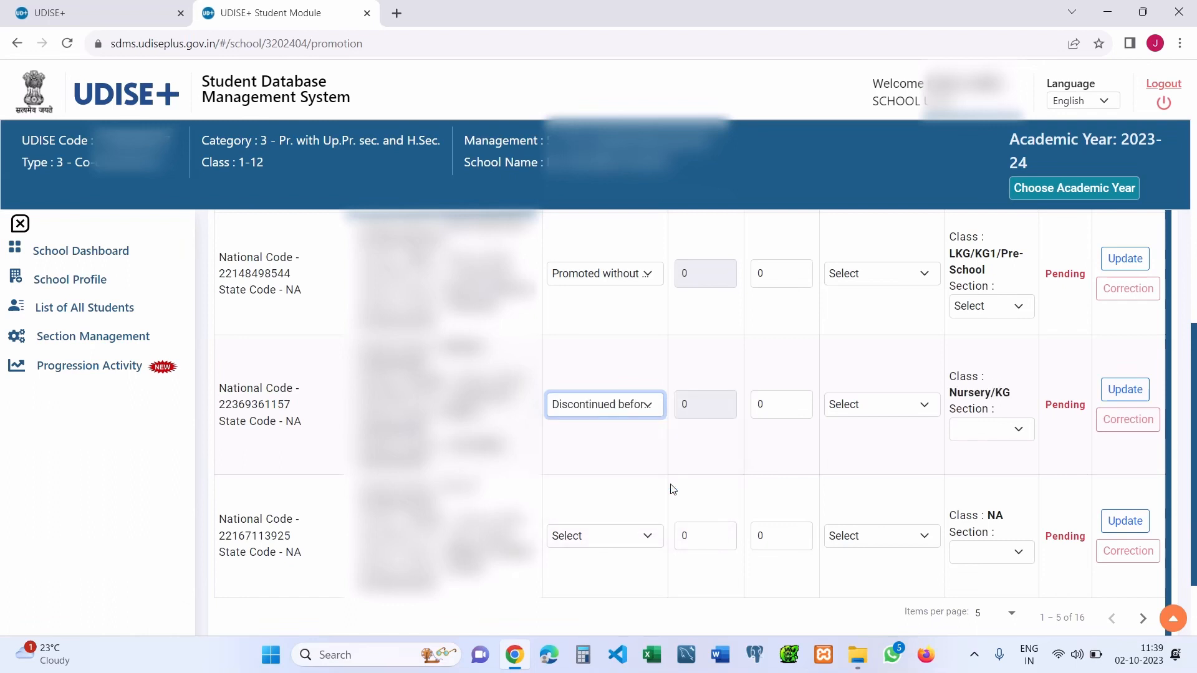
pyautogui.click(634, 407)
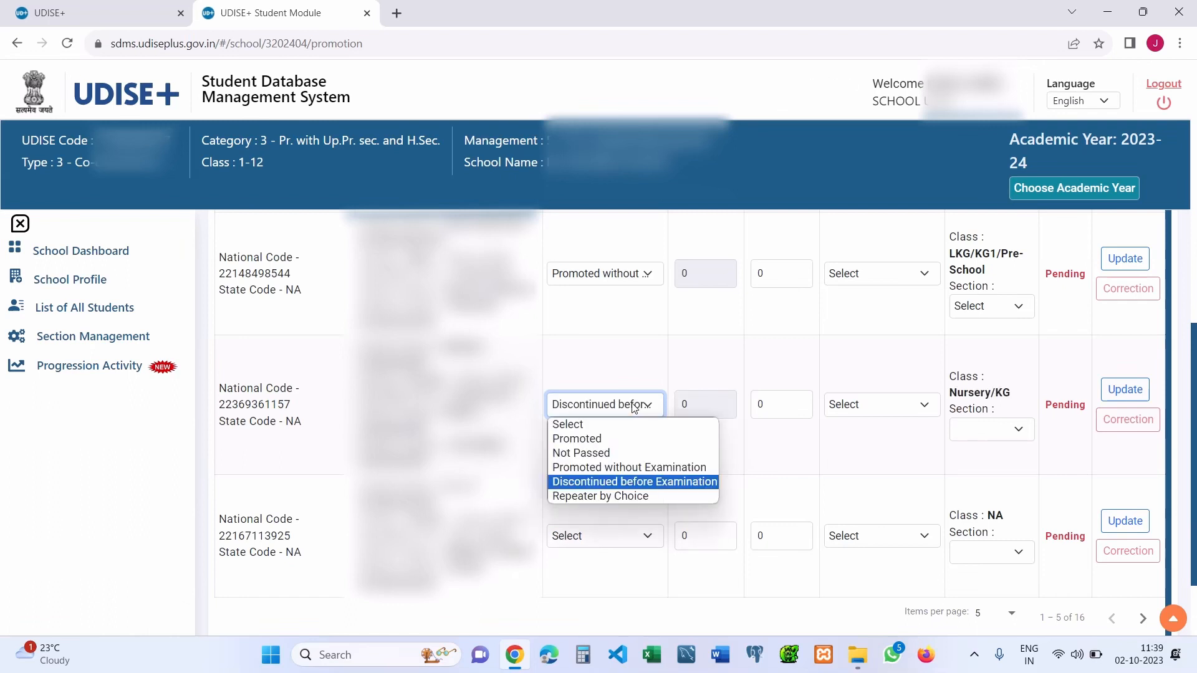
pyautogui.click(634, 406)
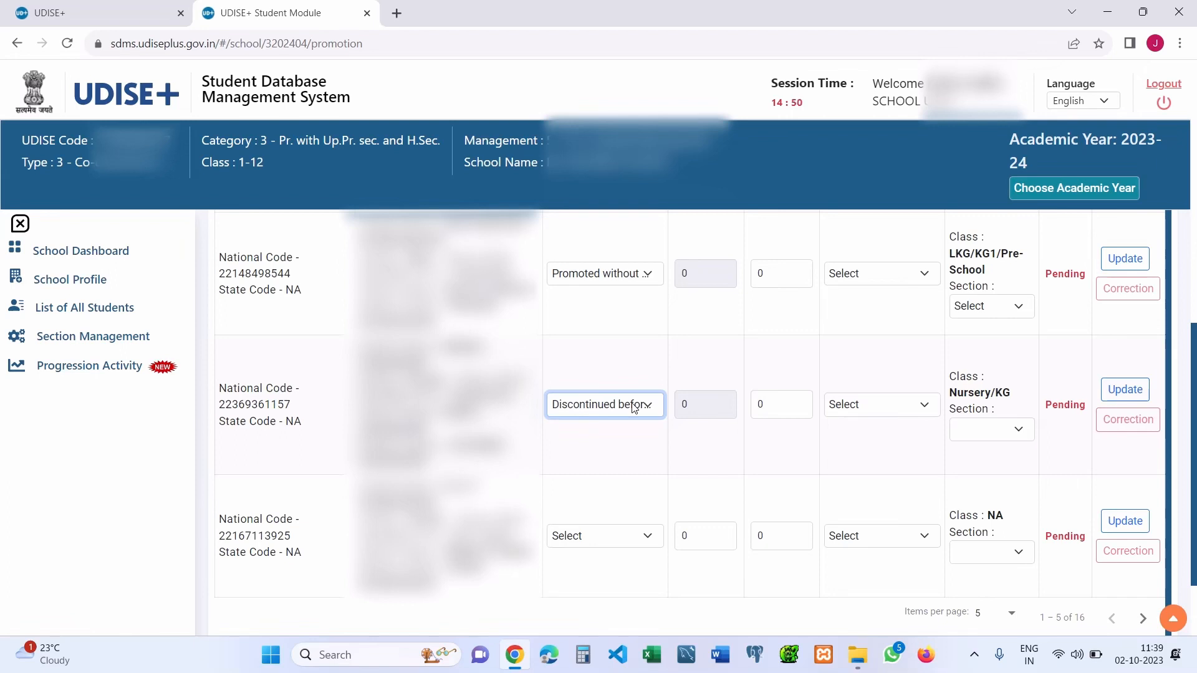
pyautogui.click(703, 409)
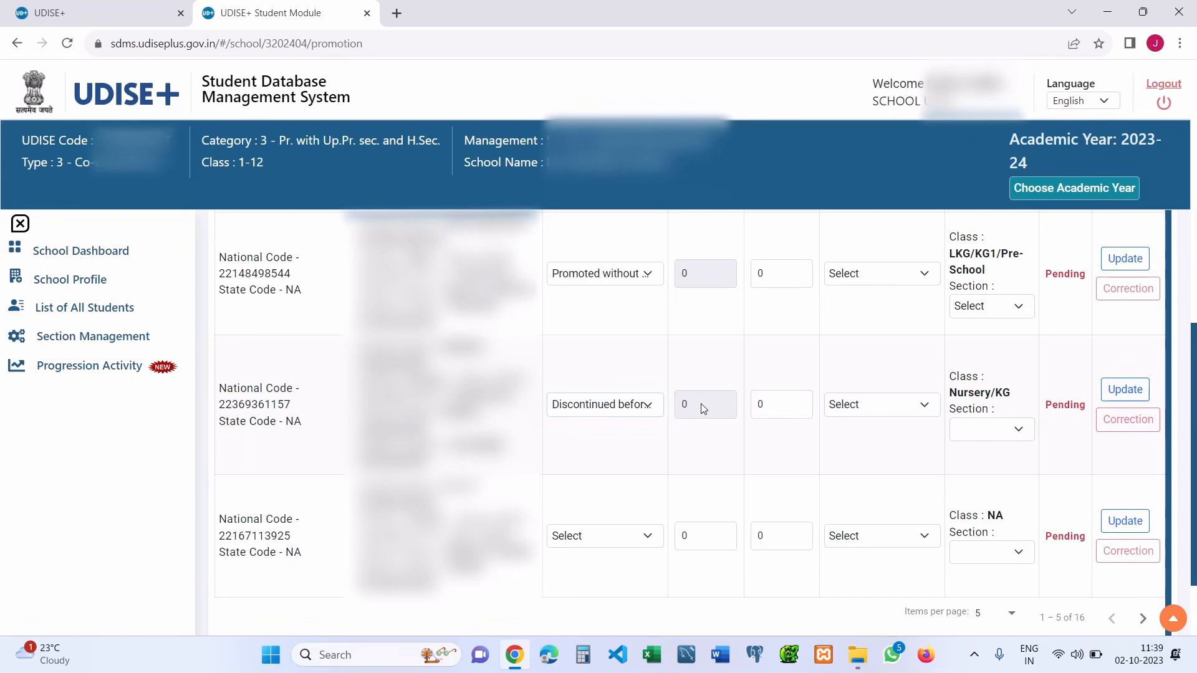
pyautogui.click(777, 410)
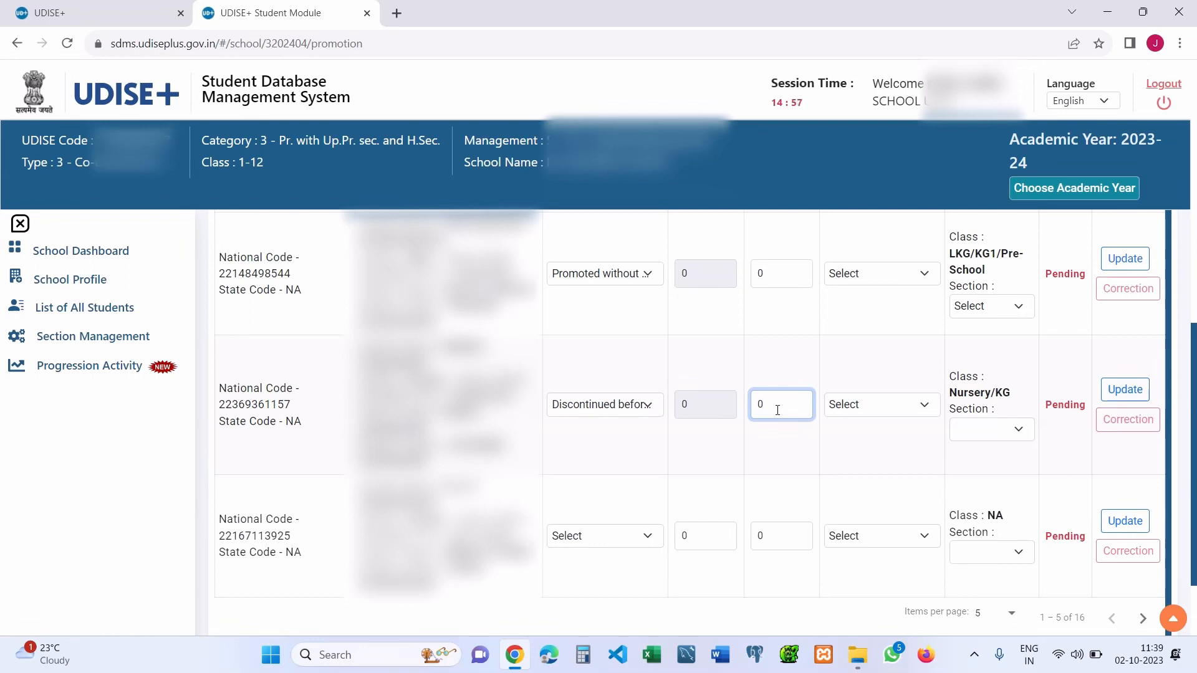
# - Set the fourth student's schooling status to Left School with TC/without TC
pyautogui.click(867, 409)
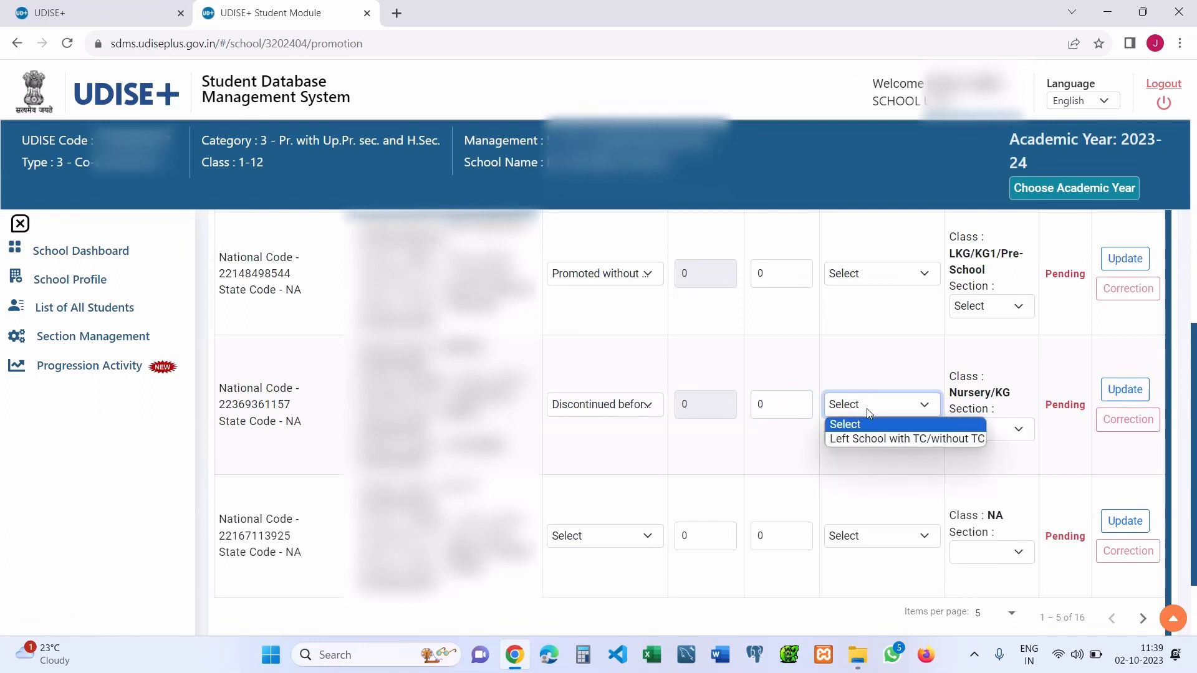
pyautogui.click(867, 409)
pyautogui.click(867, 409)
pyautogui.click(908, 438)
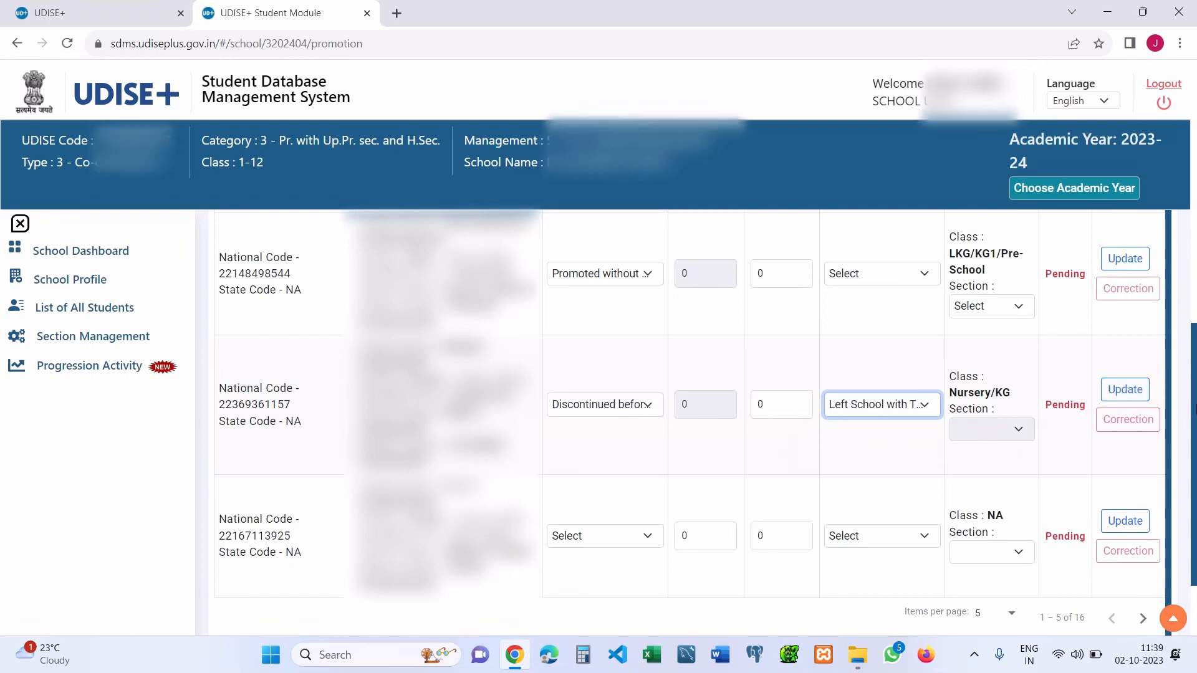
pyautogui.scroll(-2, 686, 405)
# - Set the fifth student to Repeater by Choice with schooling status Left School with TC/without TC
pyautogui.click(600, 437)
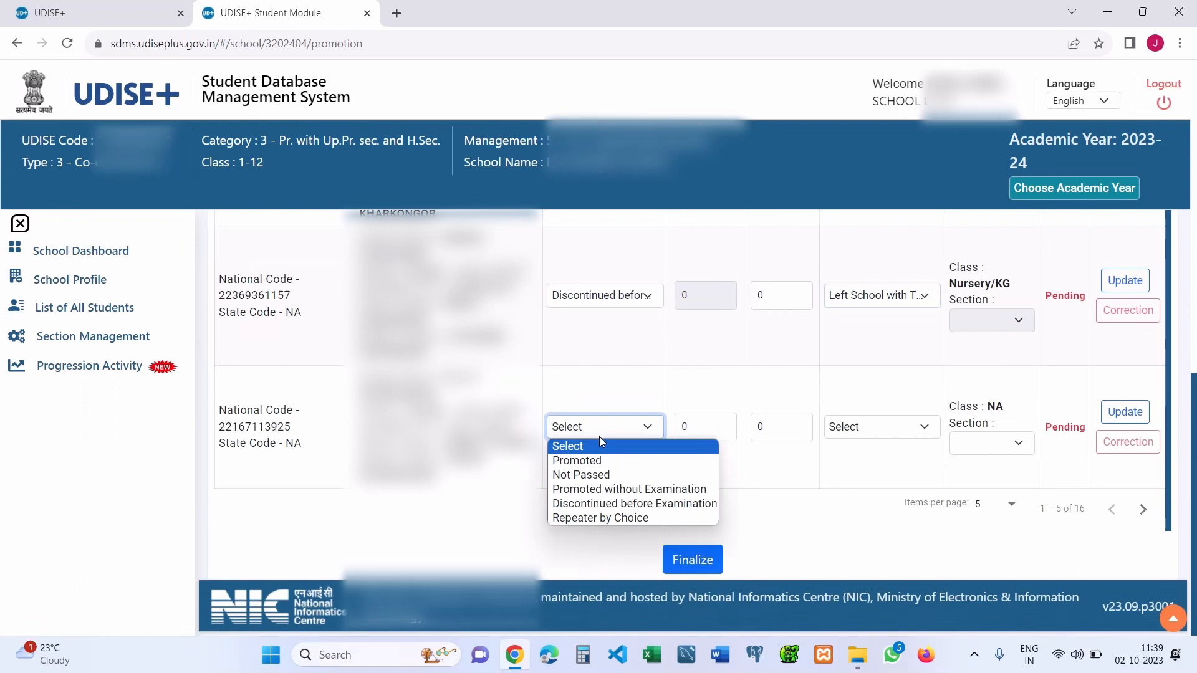
pyautogui.click(617, 524)
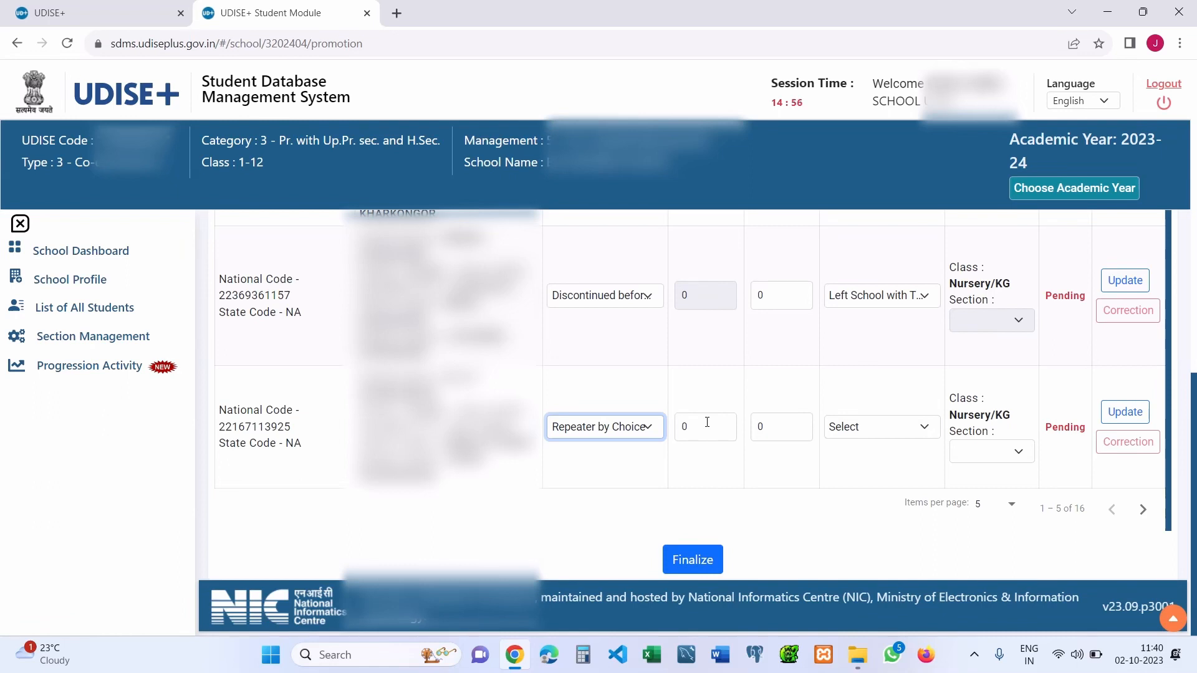
pyautogui.click(760, 429)
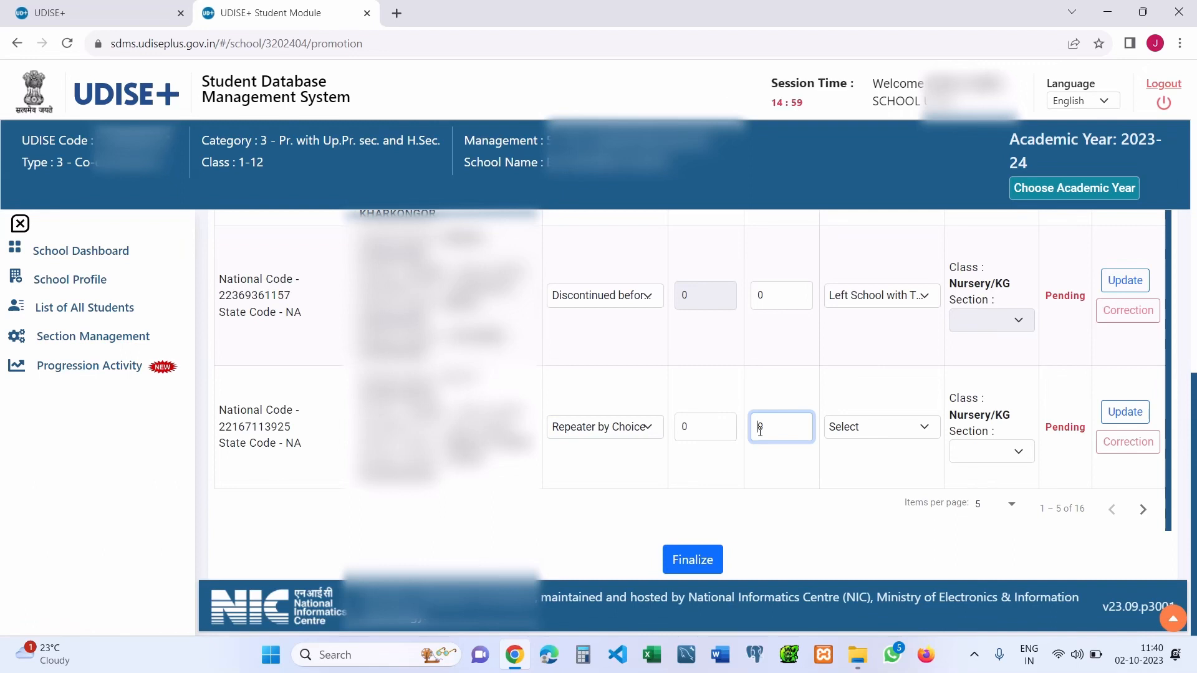
pyautogui.click(867, 434)
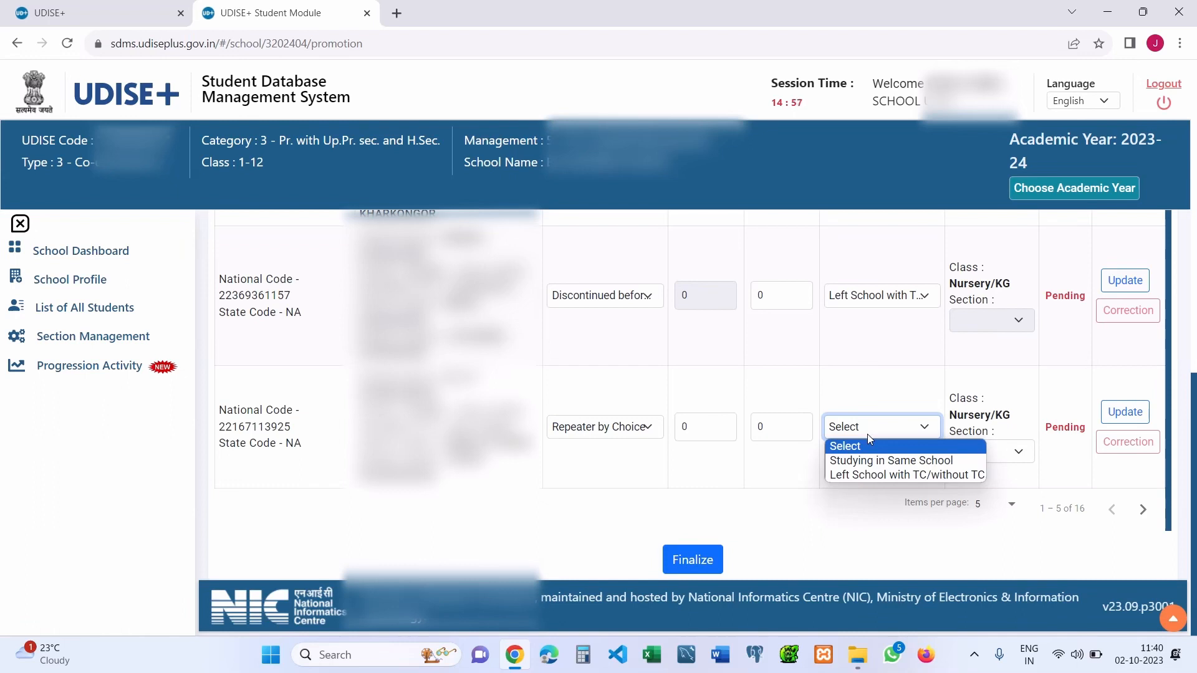
pyautogui.click(891, 460)
pyautogui.click(918, 437)
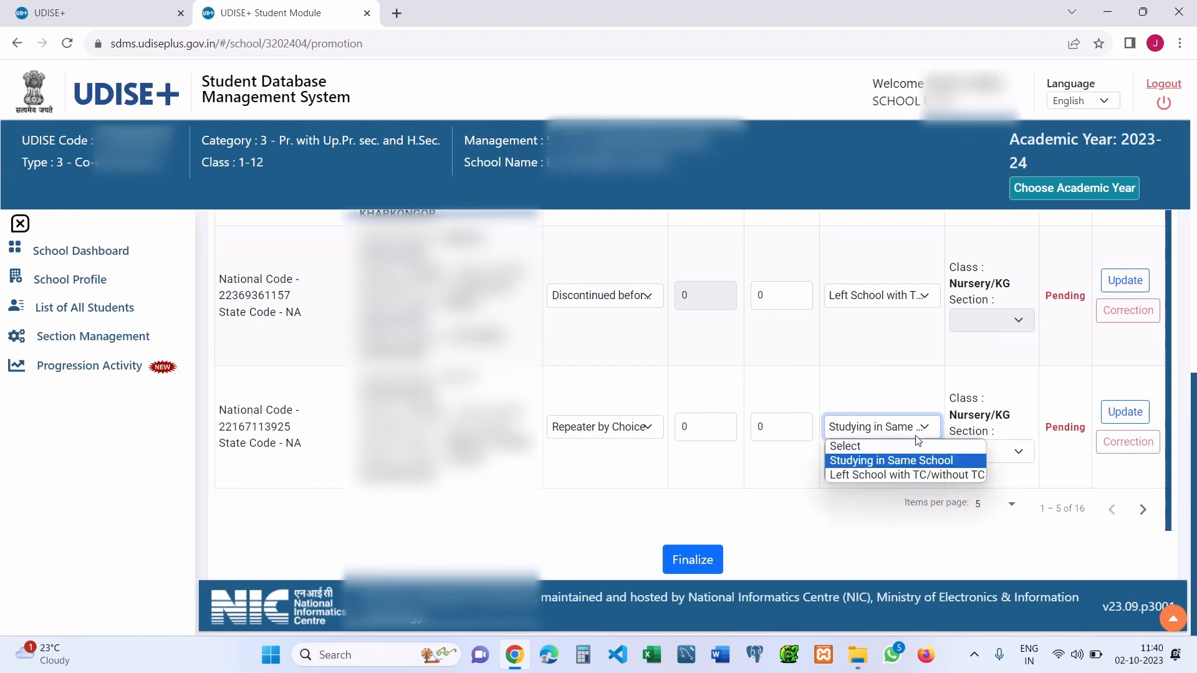
pyautogui.click(942, 476)
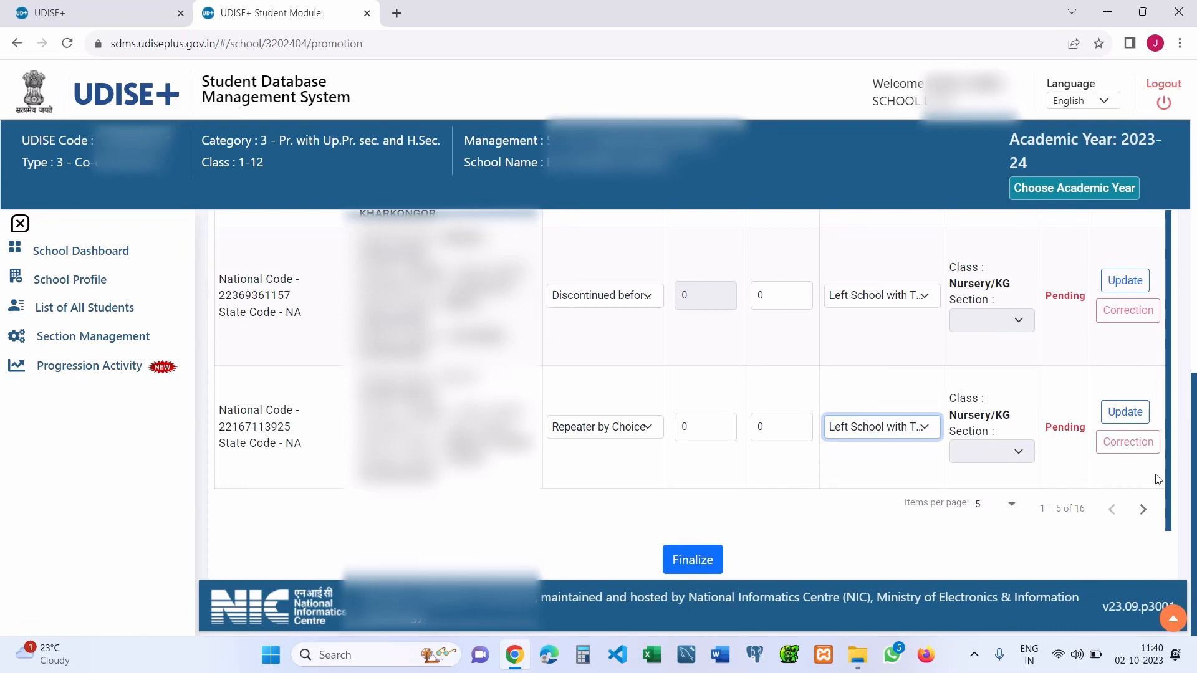
pyautogui.moveTo(1193, 465); pyautogui.dragTo(1194, 253)
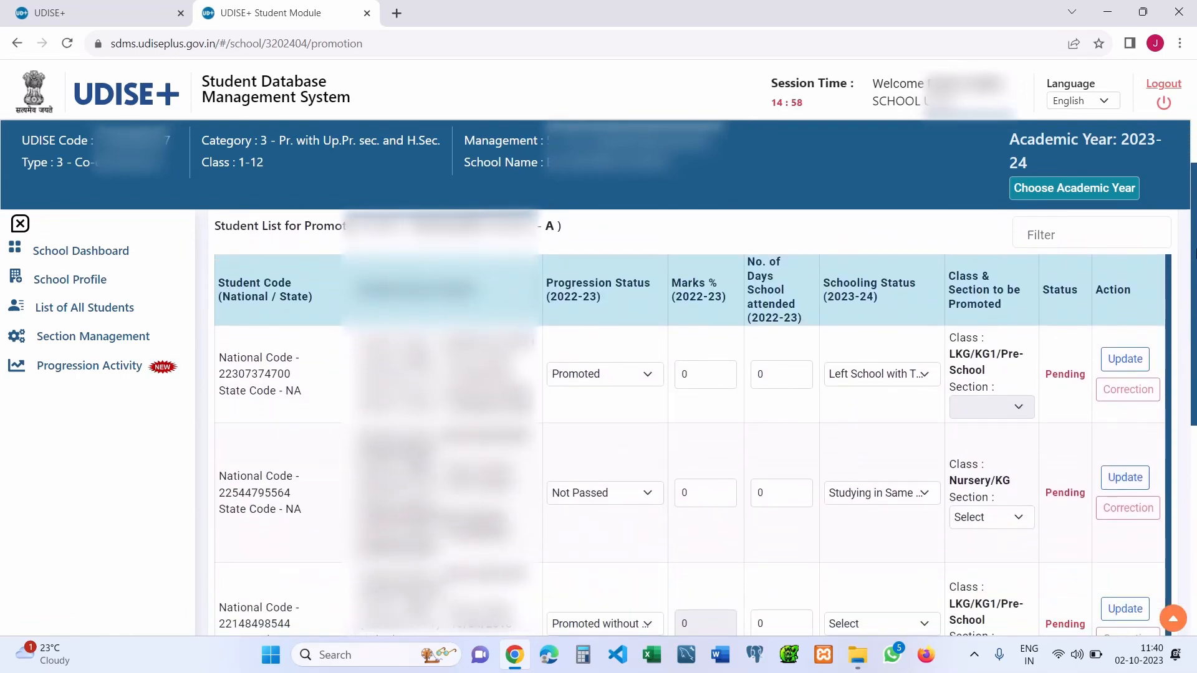
# - Change the first Nursery/KG student's progression status from Promoted to Not Passed
pyautogui.click(647, 372)
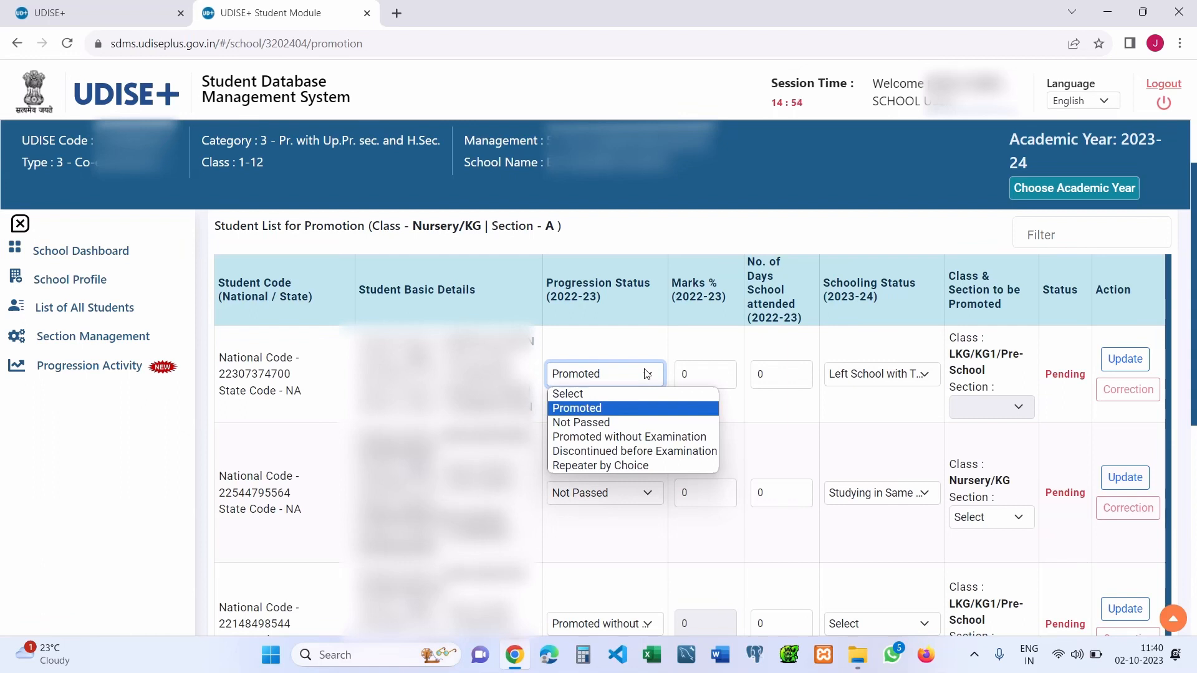
pyautogui.click(634, 426)
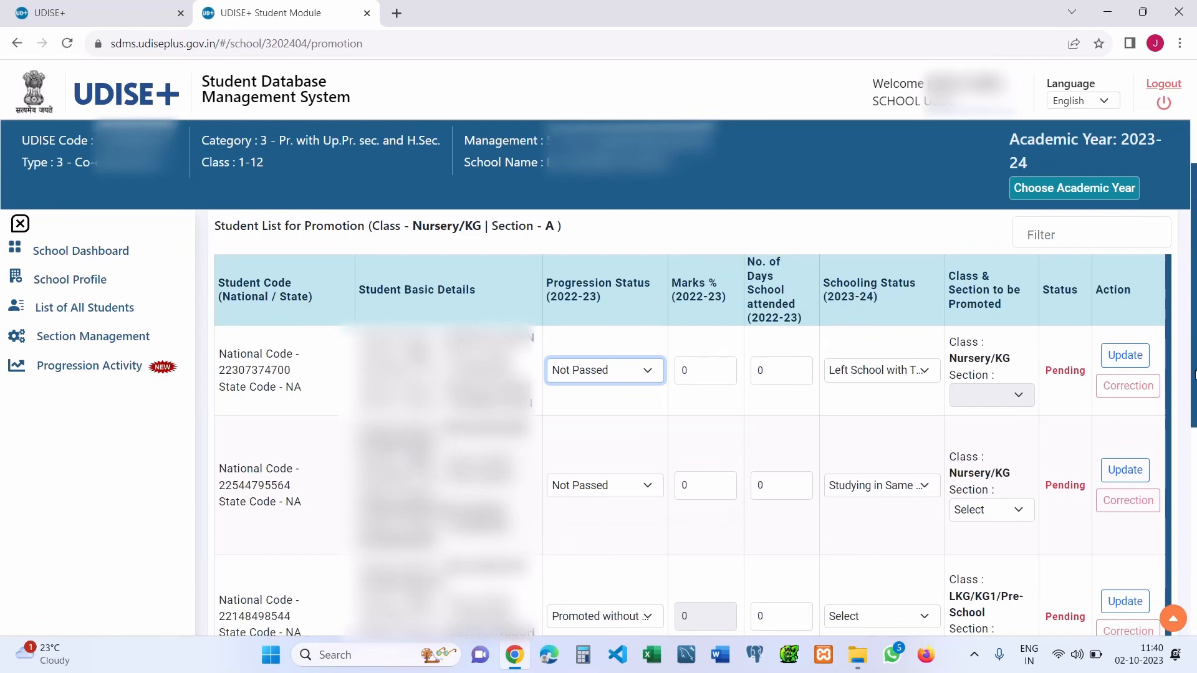
pyautogui.scroll(4, 1194, 376)
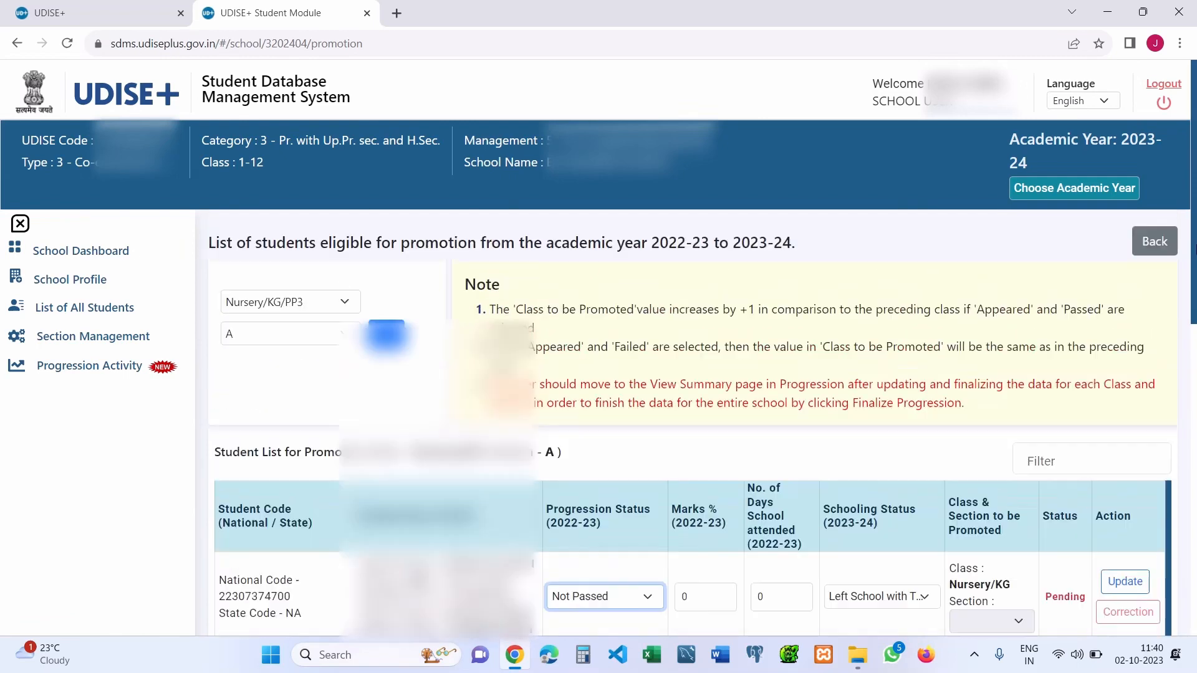
# - Select class XII and section A, then load that student list
pyautogui.click(300, 297)
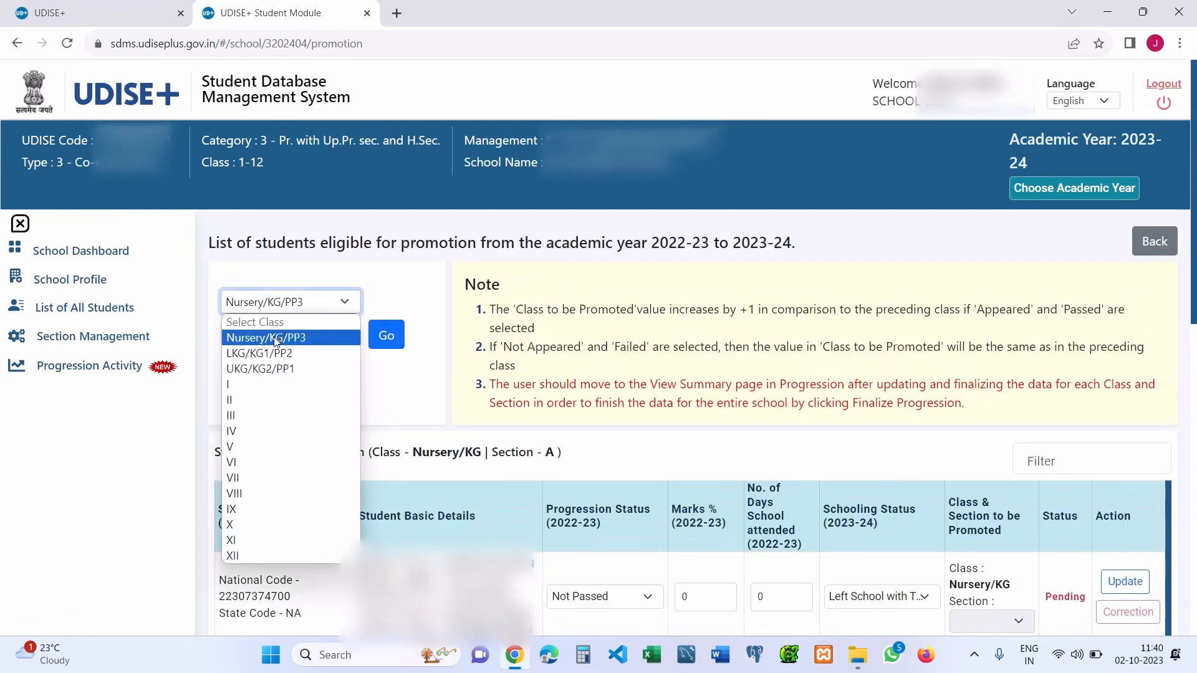
pyautogui.click(276, 342)
pyautogui.click(280, 308)
pyautogui.click(245, 556)
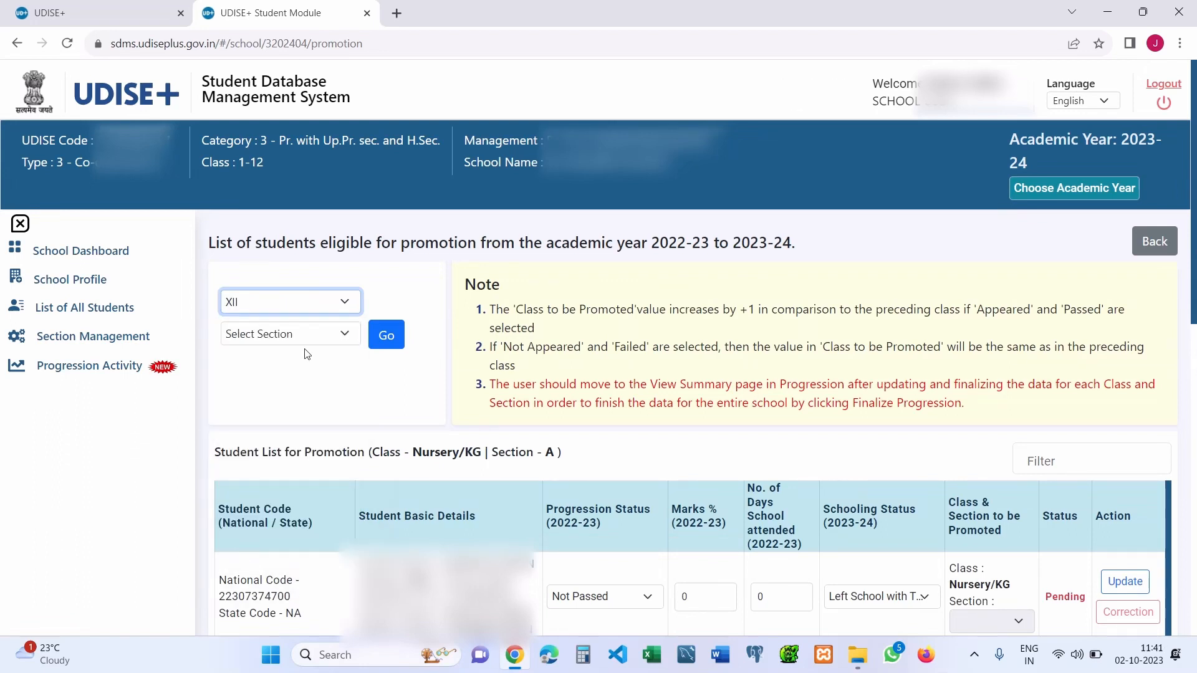
pyautogui.click(297, 335)
pyautogui.click(262, 369)
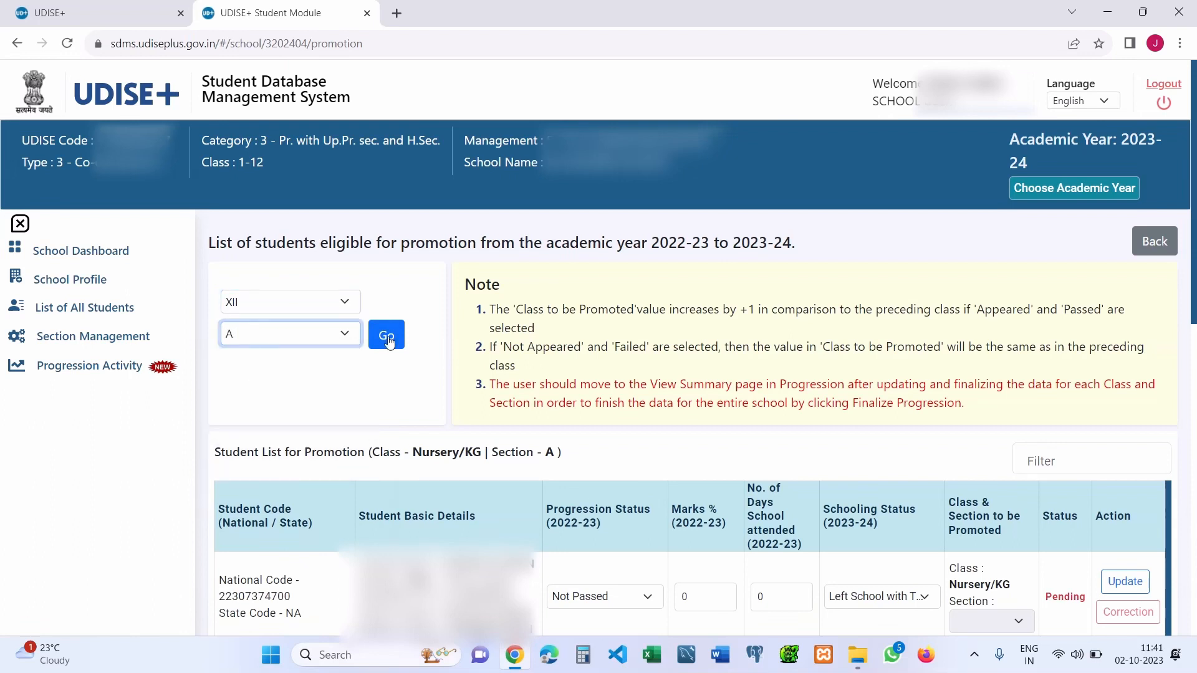
pyautogui.click(395, 337)
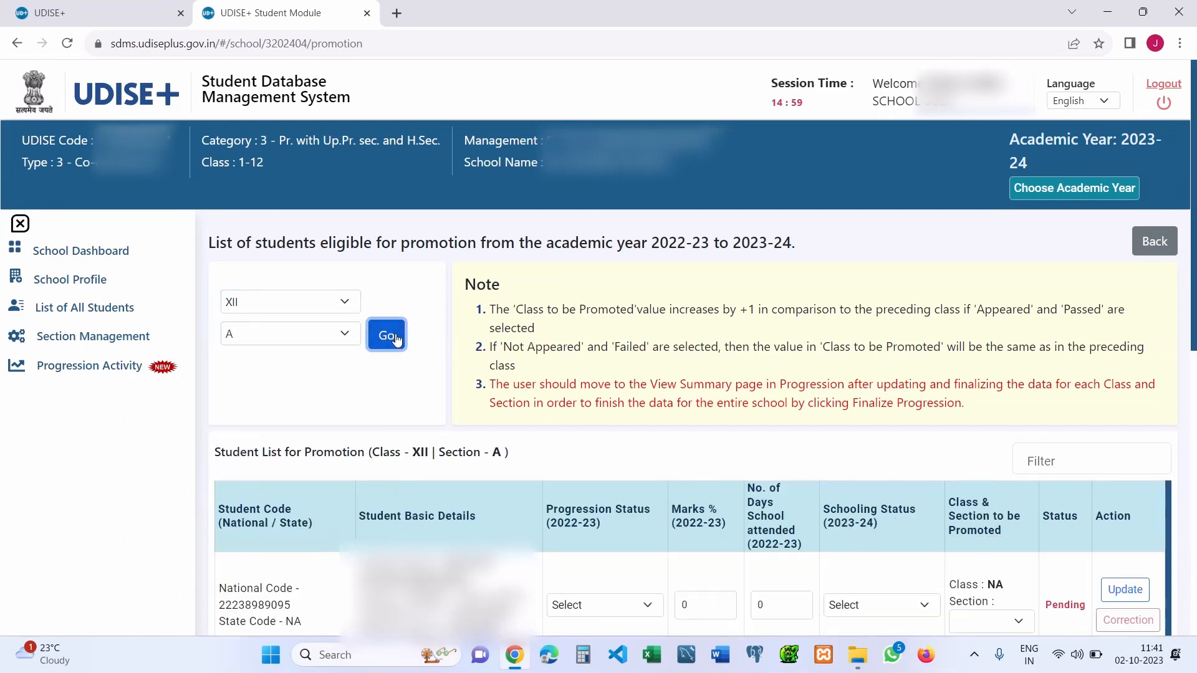
pyautogui.scroll(-4, 1193, 234)
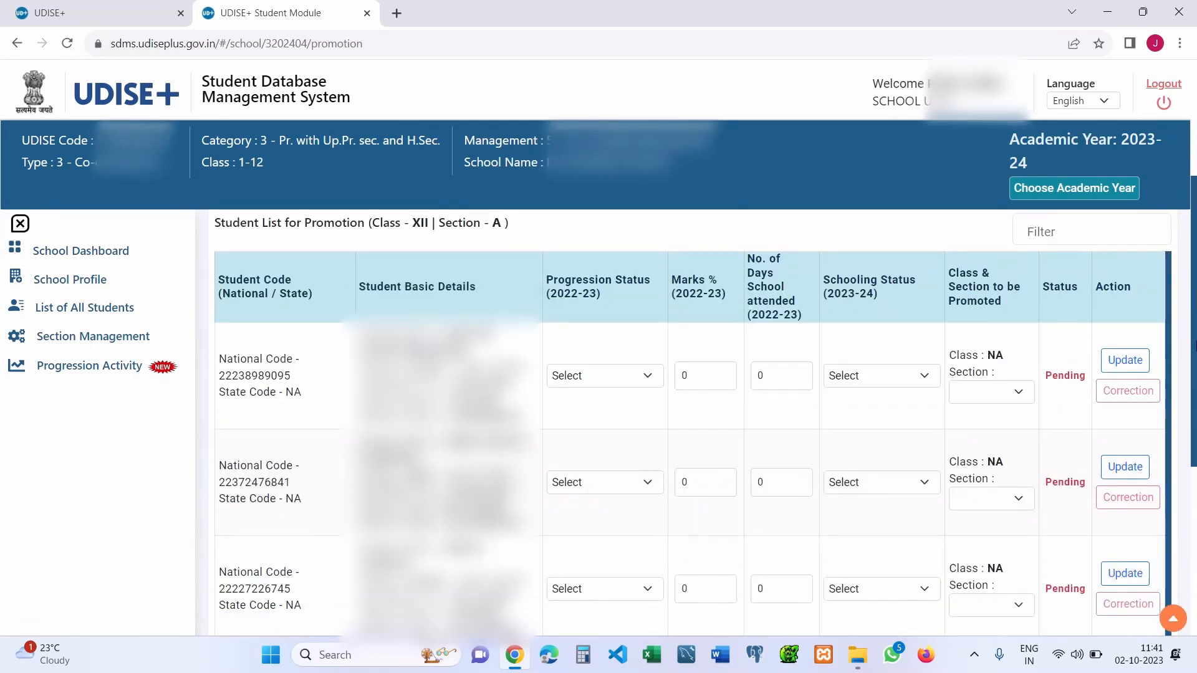
# - Try Promoted, Not Passed, Promoted without Examination and Discontinued for the first Class XII student
pyautogui.click(615, 372)
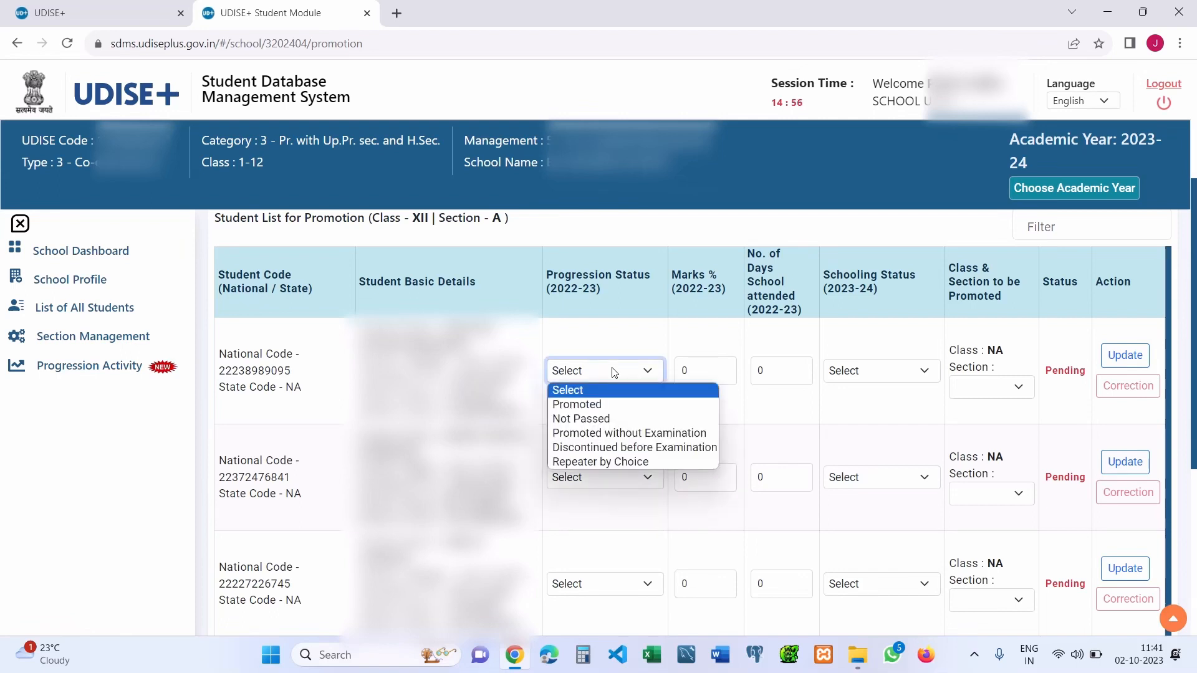
pyautogui.click(653, 405)
pyautogui.click(859, 373)
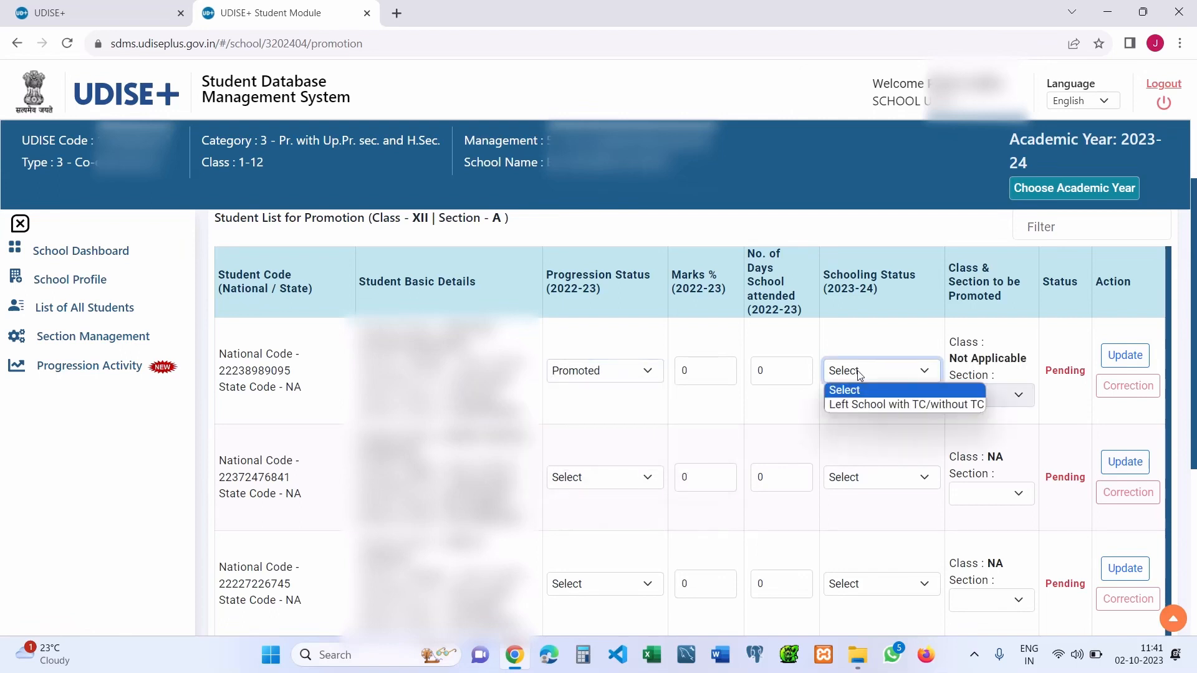
pyautogui.click(609, 372)
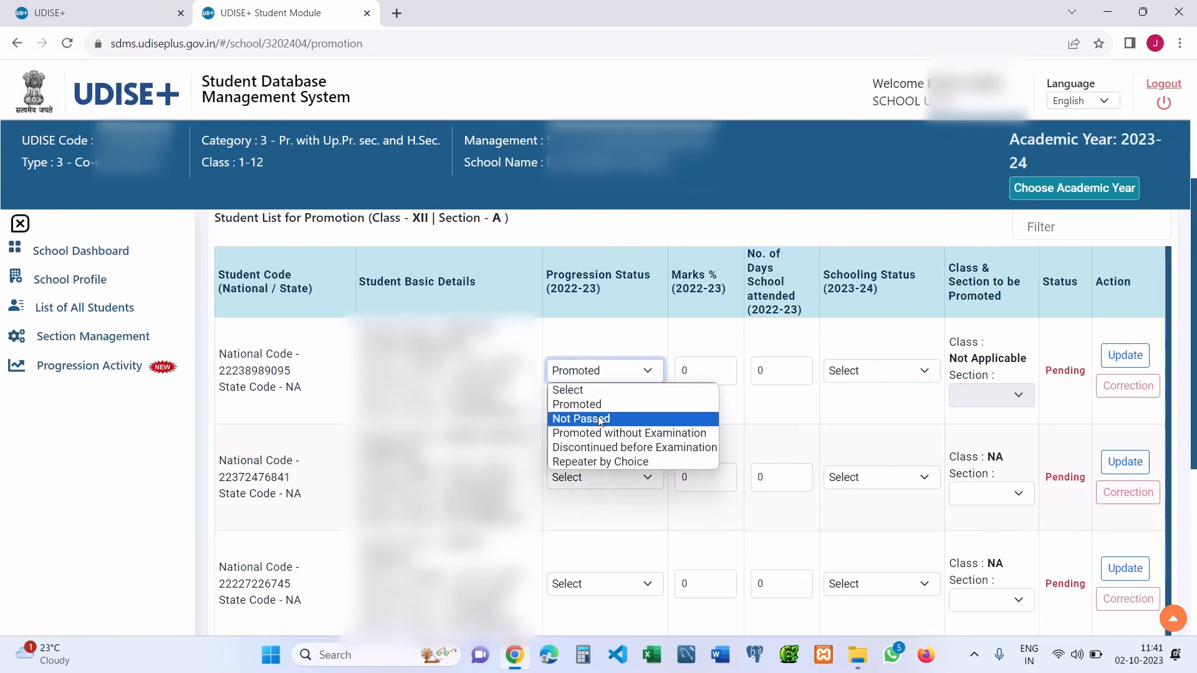
pyautogui.click(601, 421)
pyautogui.click(580, 371)
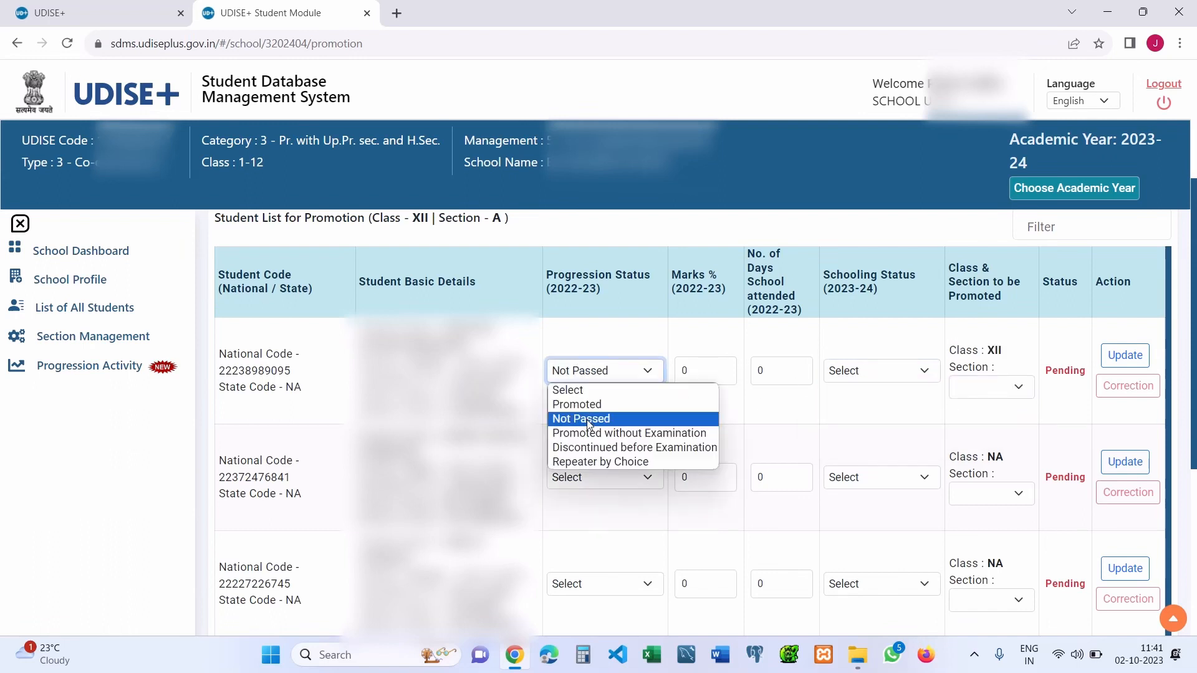
pyautogui.click(589, 435)
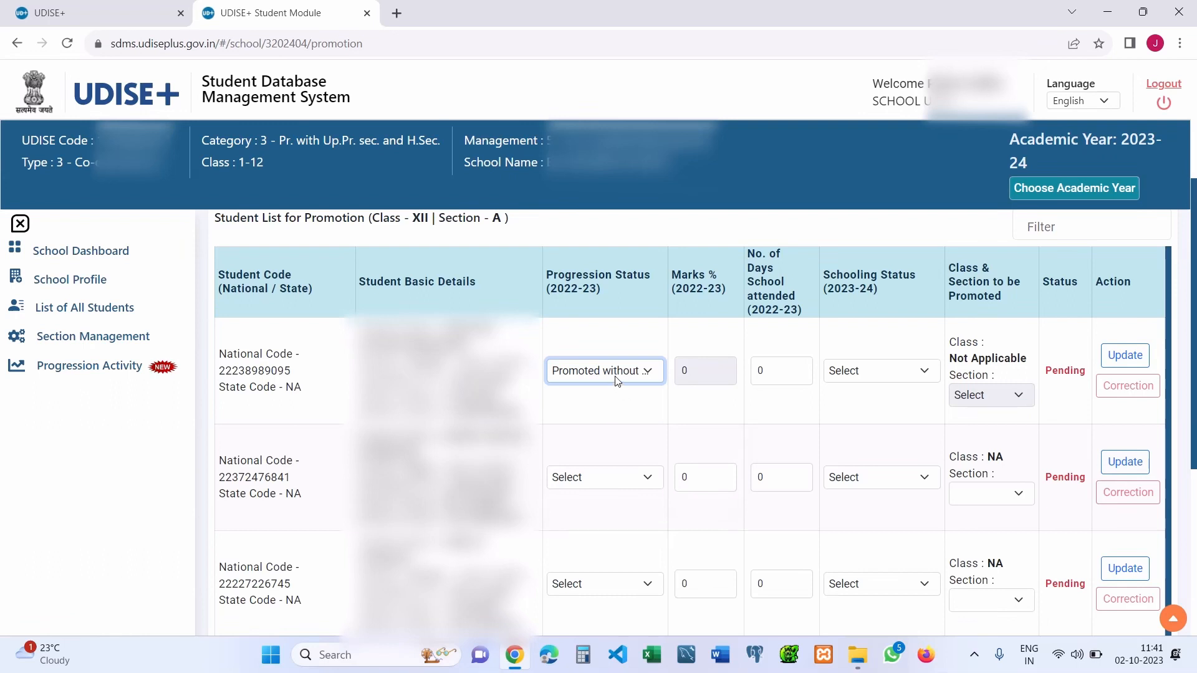
pyautogui.click(616, 381)
pyautogui.click(621, 446)
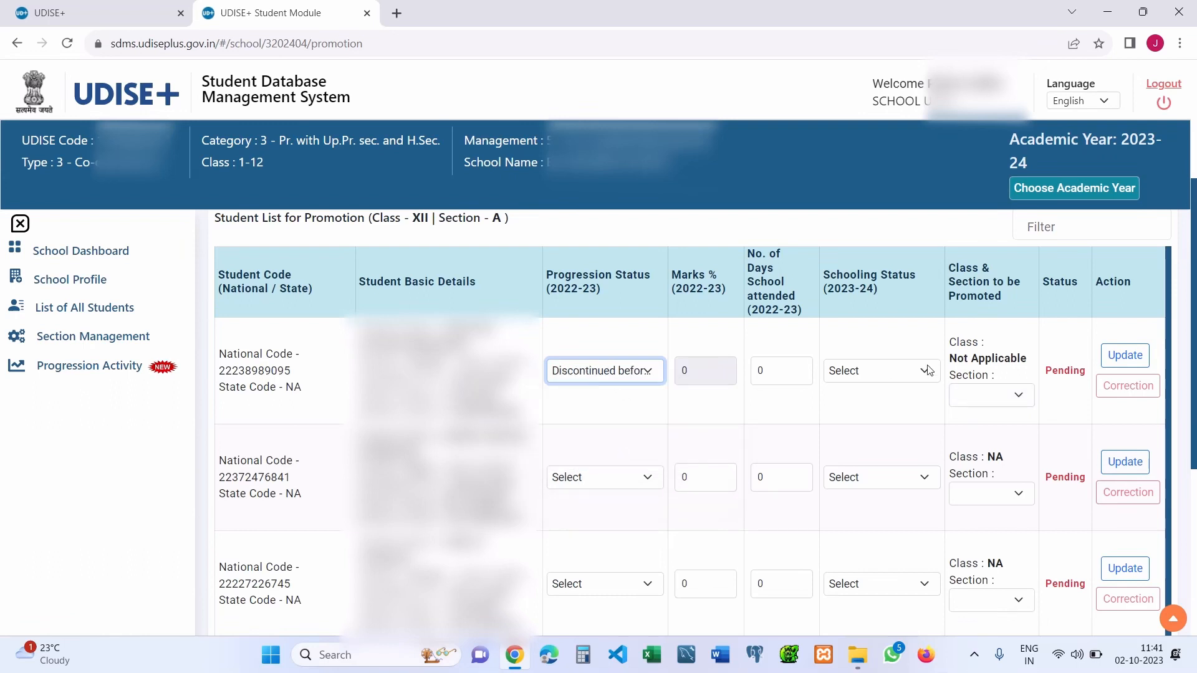
# - Settle the first Class XII student on Repeater by Choice, leaving schooling status at Select
pyautogui.click(928, 371)
pyautogui.click(560, 379)
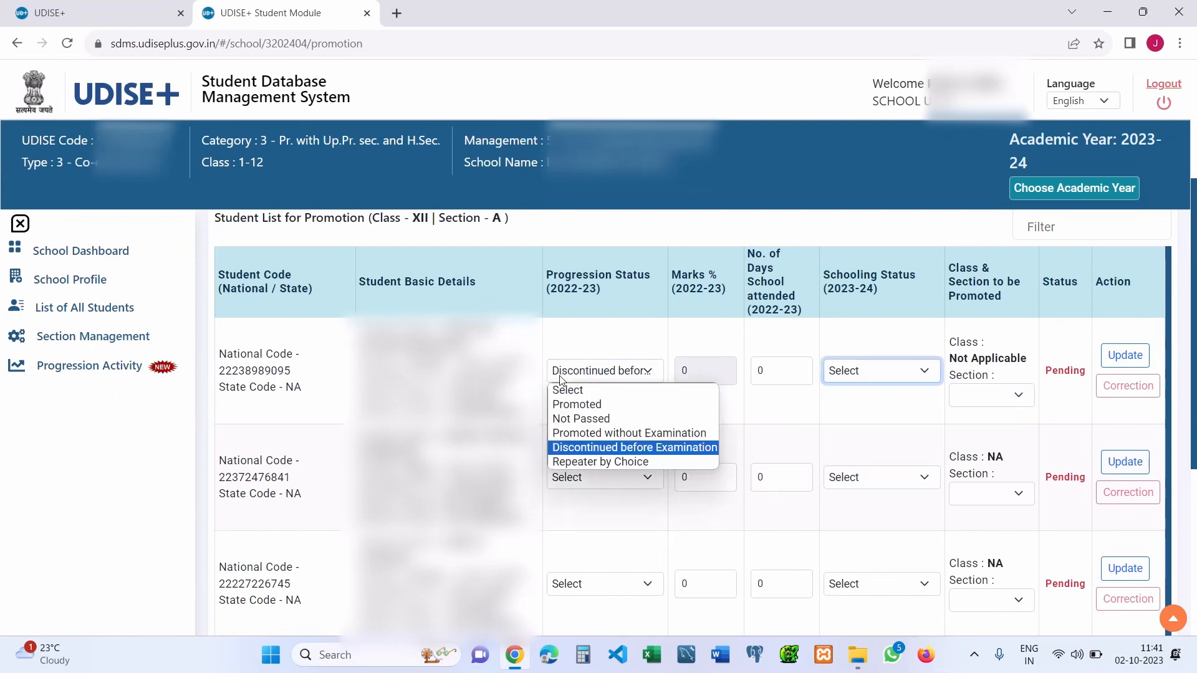
pyautogui.click(578, 462)
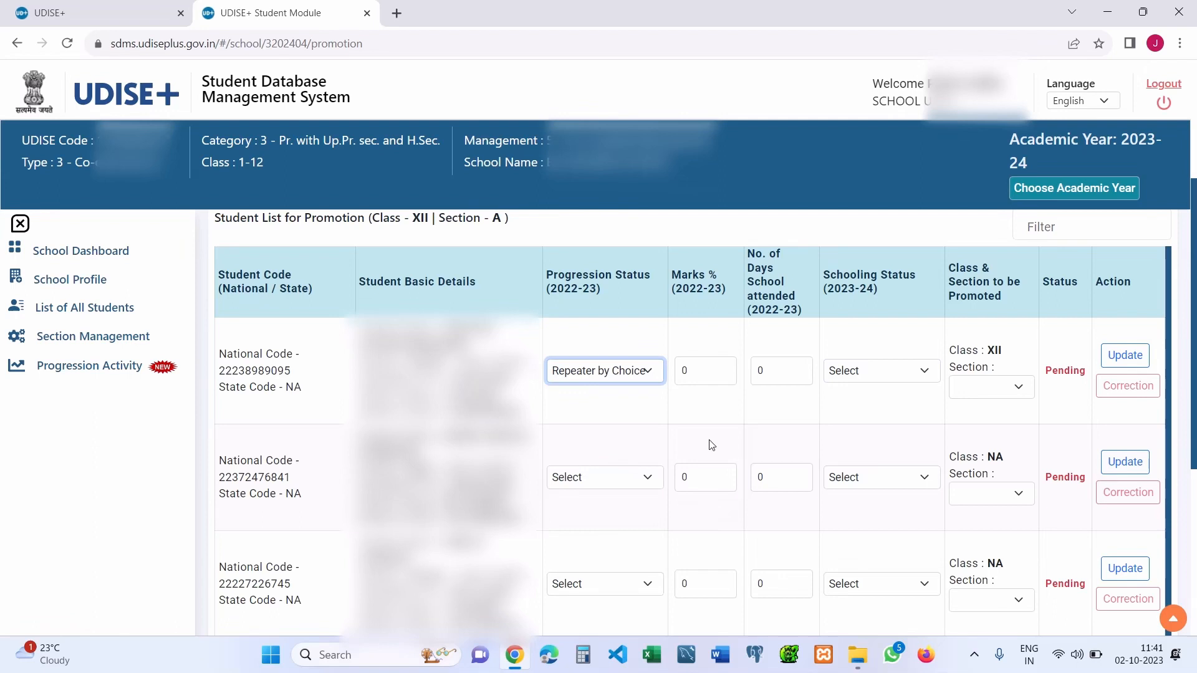
pyautogui.click(862, 373)
pyautogui.click(615, 374)
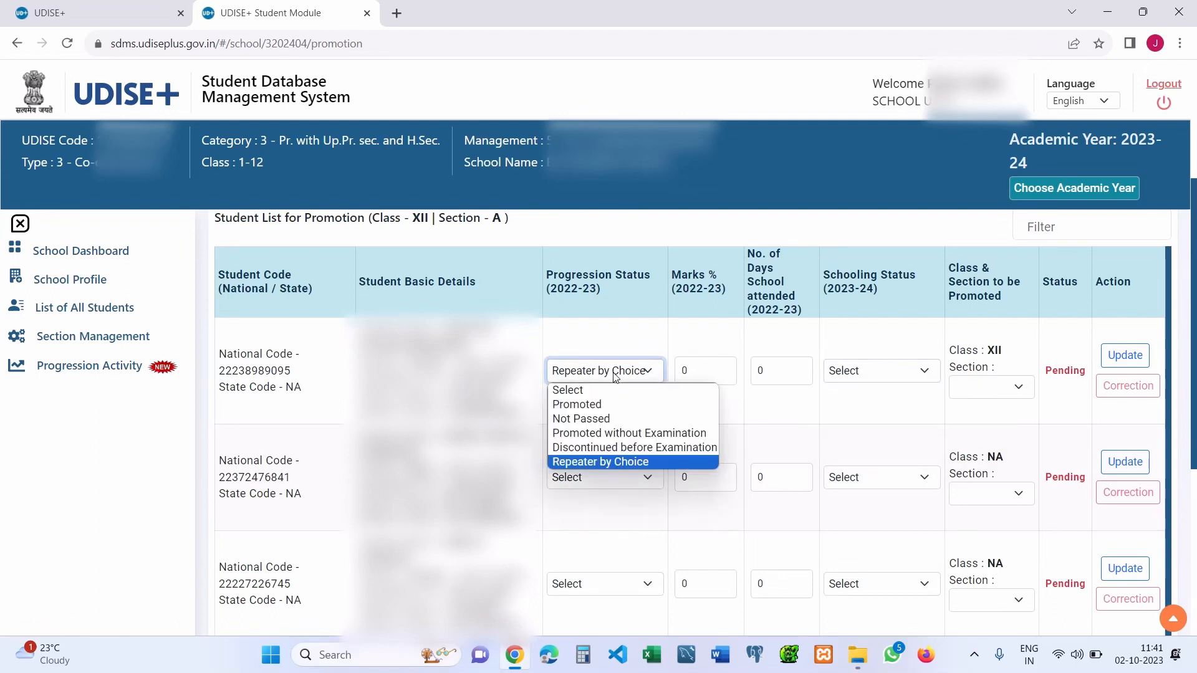
pyautogui.click(886, 382)
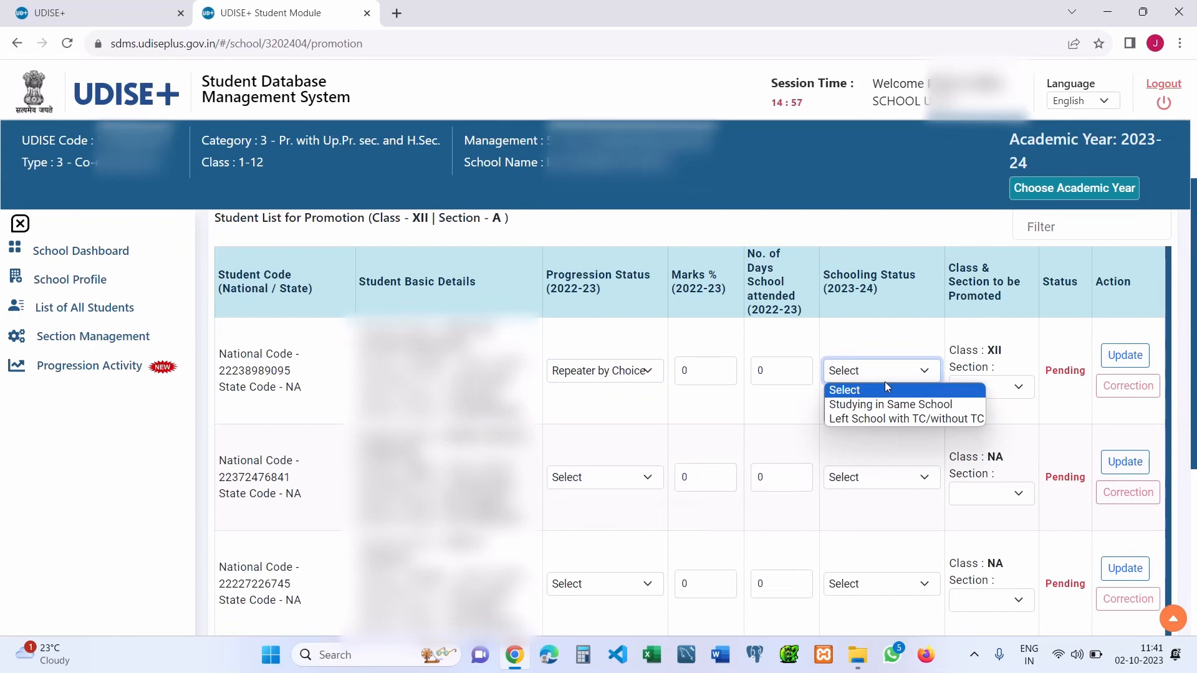
pyautogui.click(626, 381)
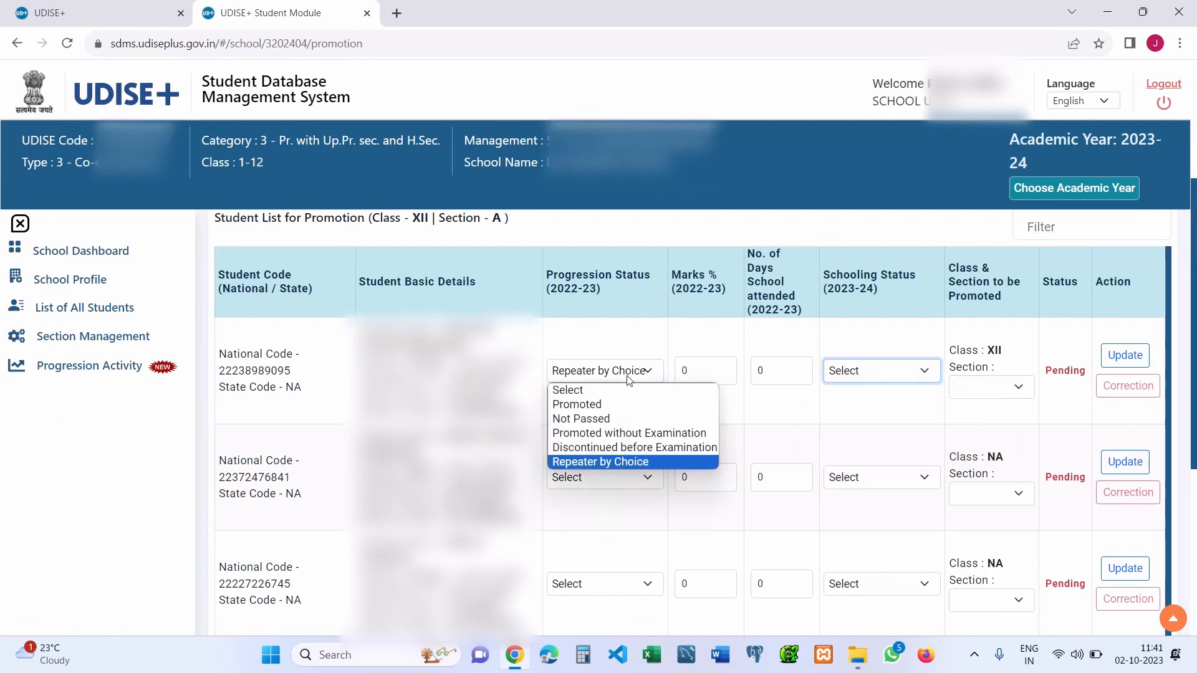
pyautogui.click(628, 381)
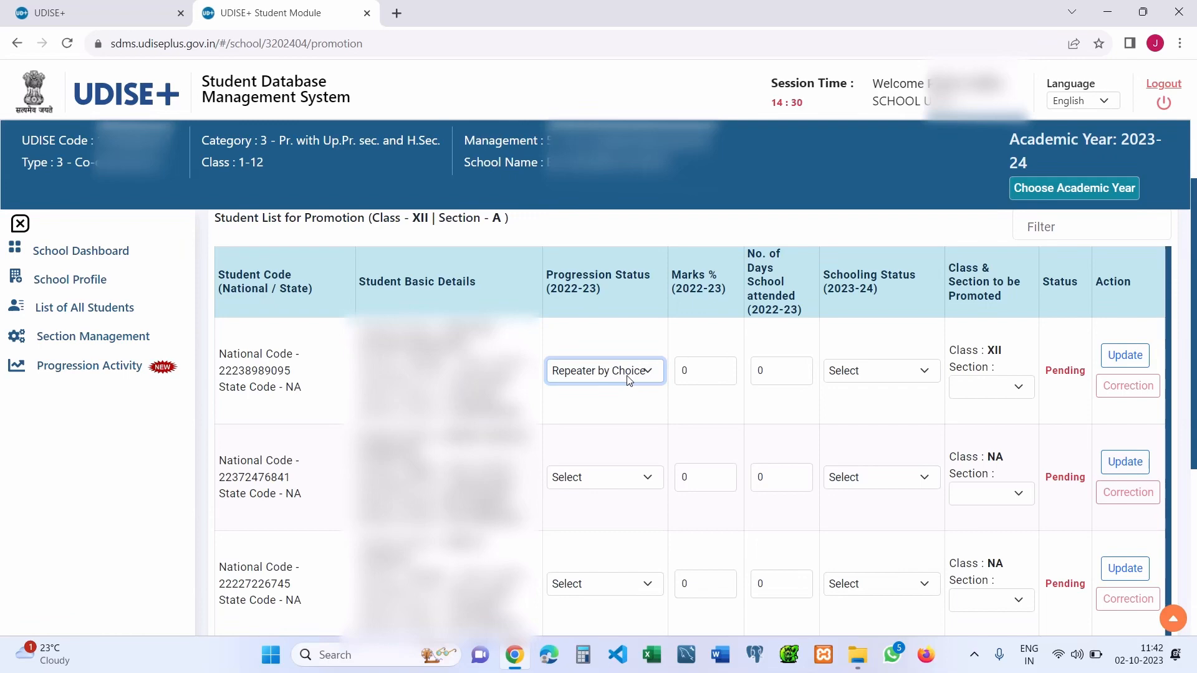
pyautogui.moveTo(1195, 373); pyautogui.dragTo(1196, 305)
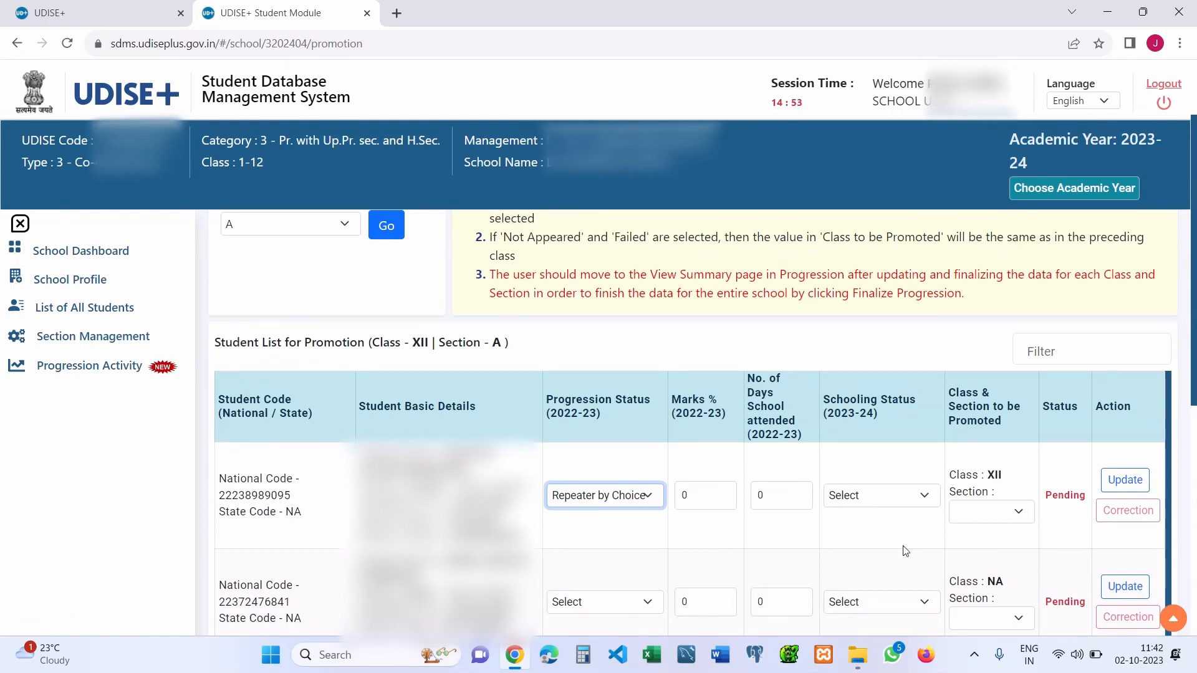
# - Try Not Passed, then Repeater by Choice with Studying in Same School for the first student
pyautogui.click(629, 503)
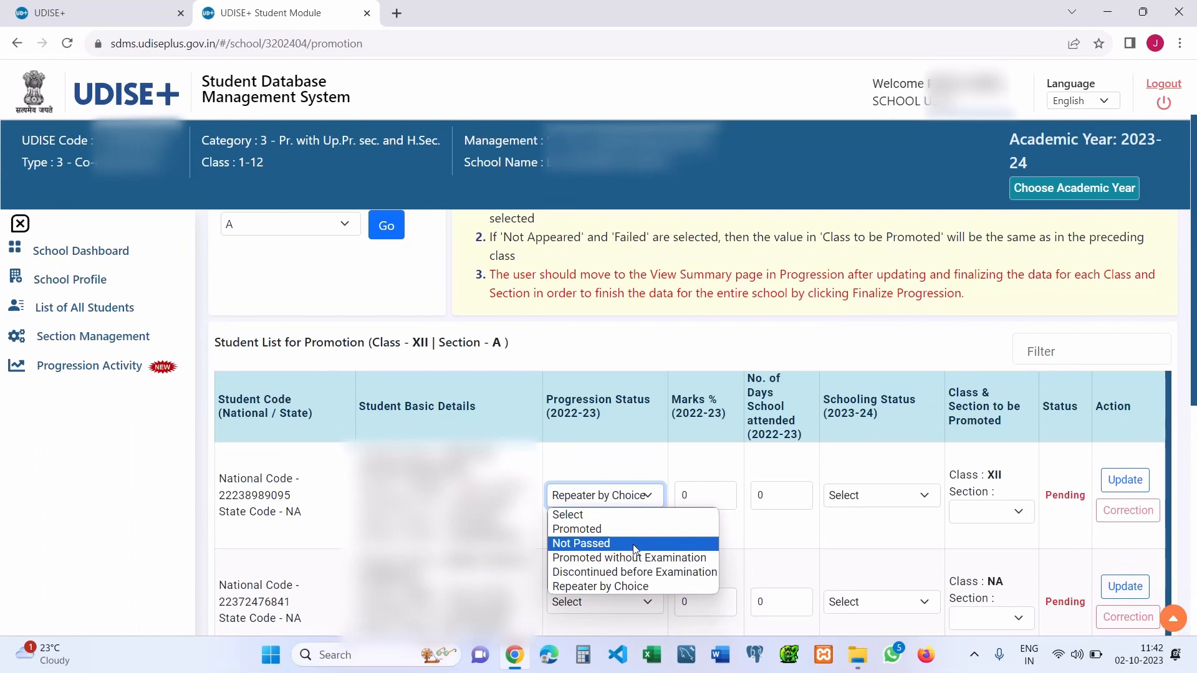
pyautogui.click(634, 545)
pyautogui.click(625, 502)
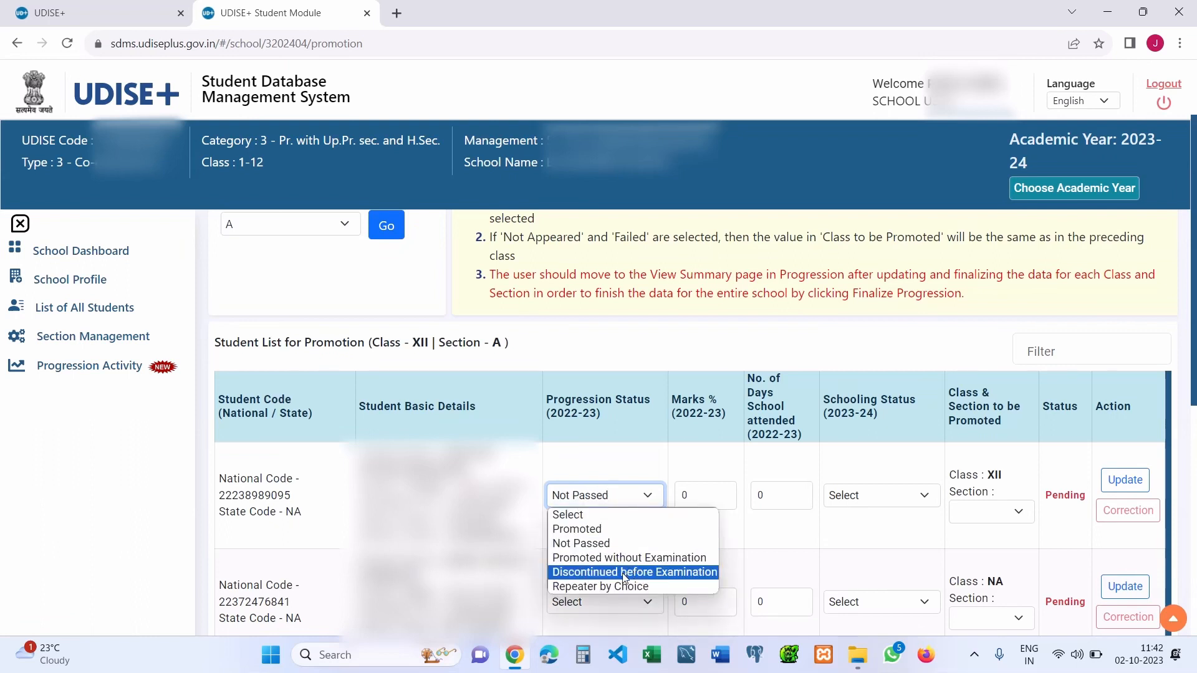
pyautogui.click(619, 589)
pyautogui.click(654, 497)
pyautogui.click(655, 497)
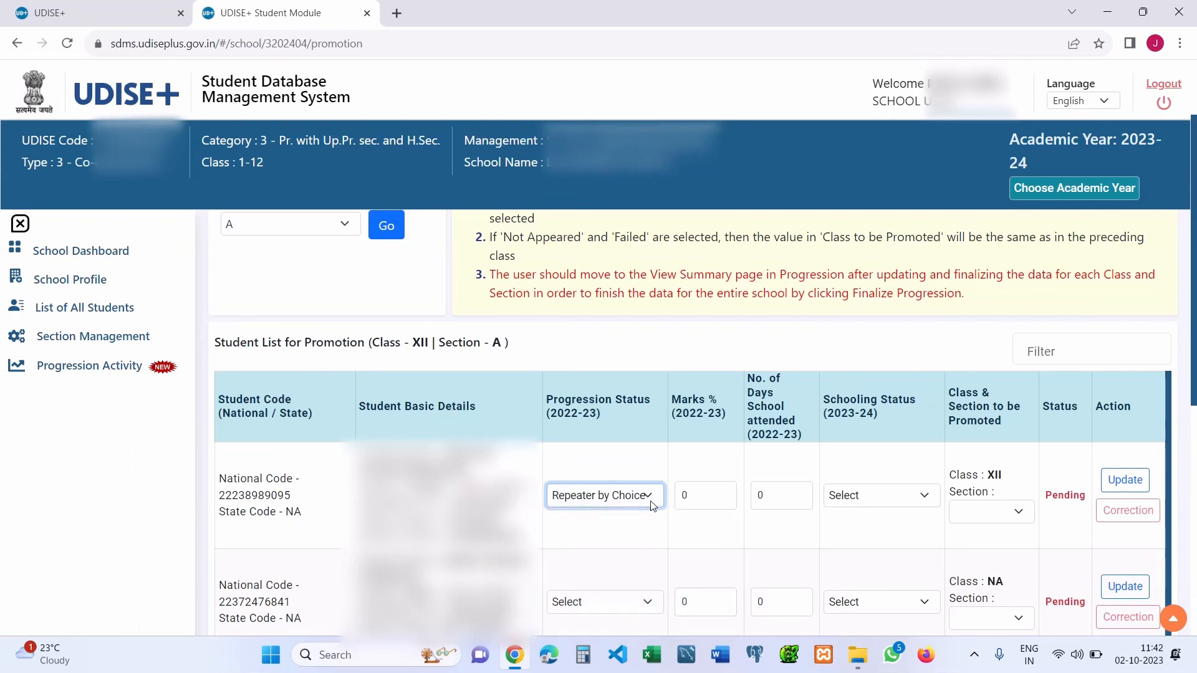
pyautogui.click(879, 497)
pyautogui.click(878, 530)
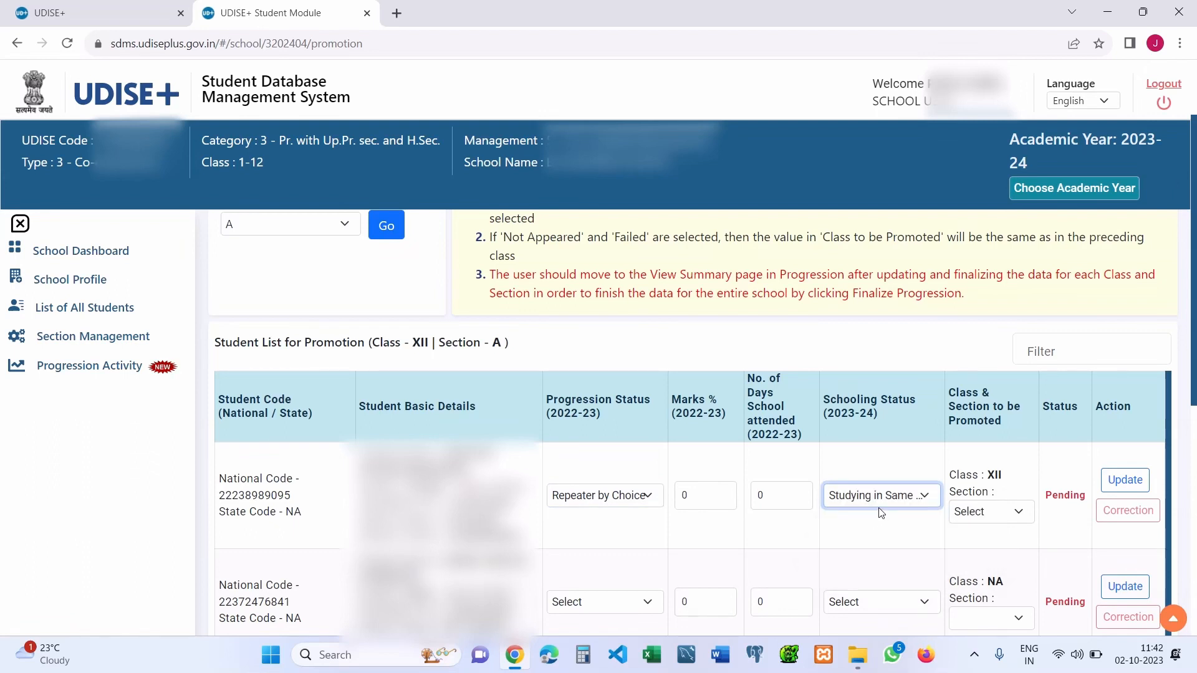
pyautogui.click(662, 504)
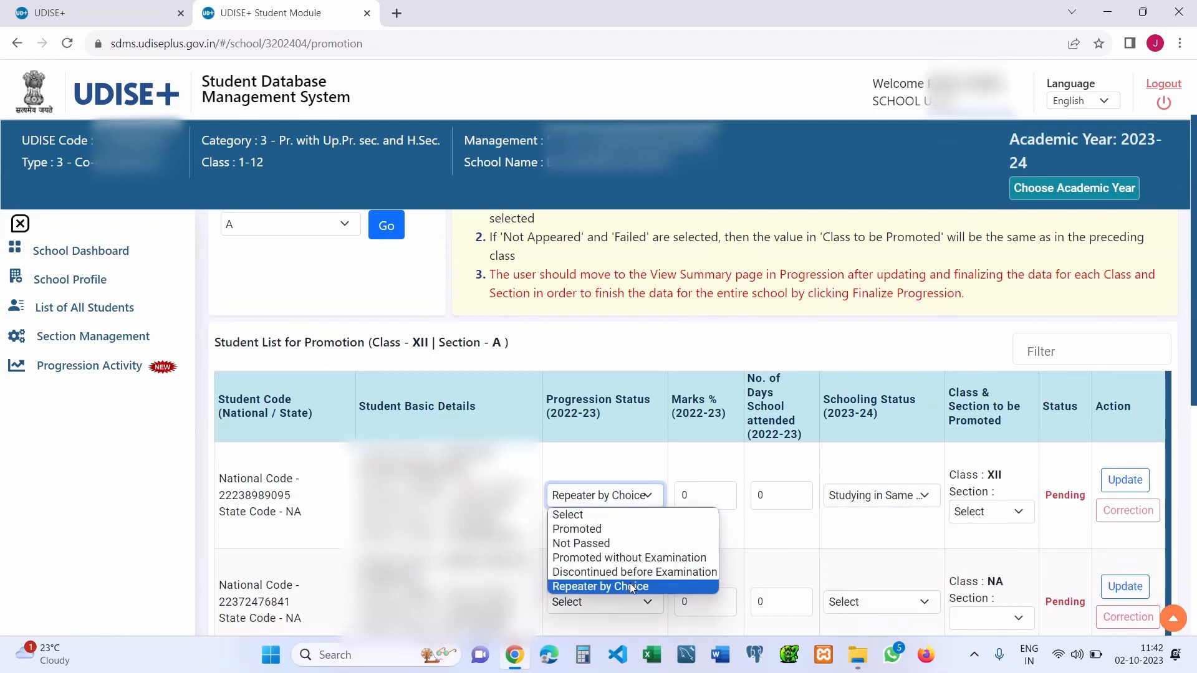
pyautogui.click(630, 585)
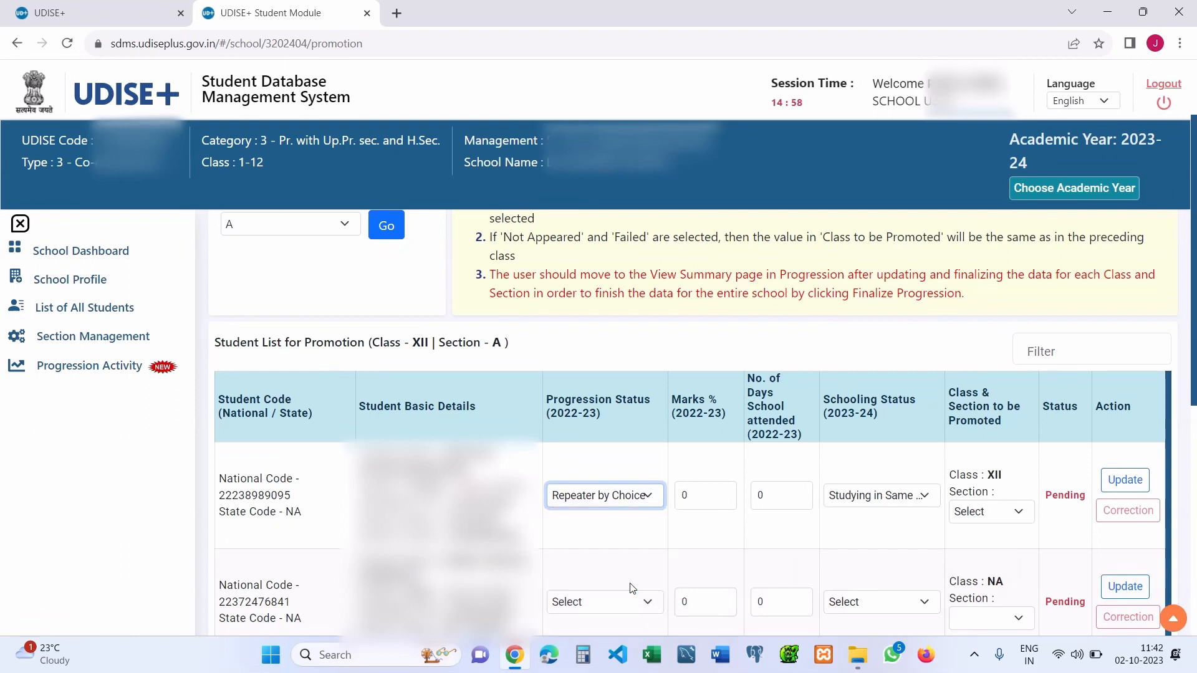
pyautogui.click(871, 495)
pyautogui.click(877, 531)
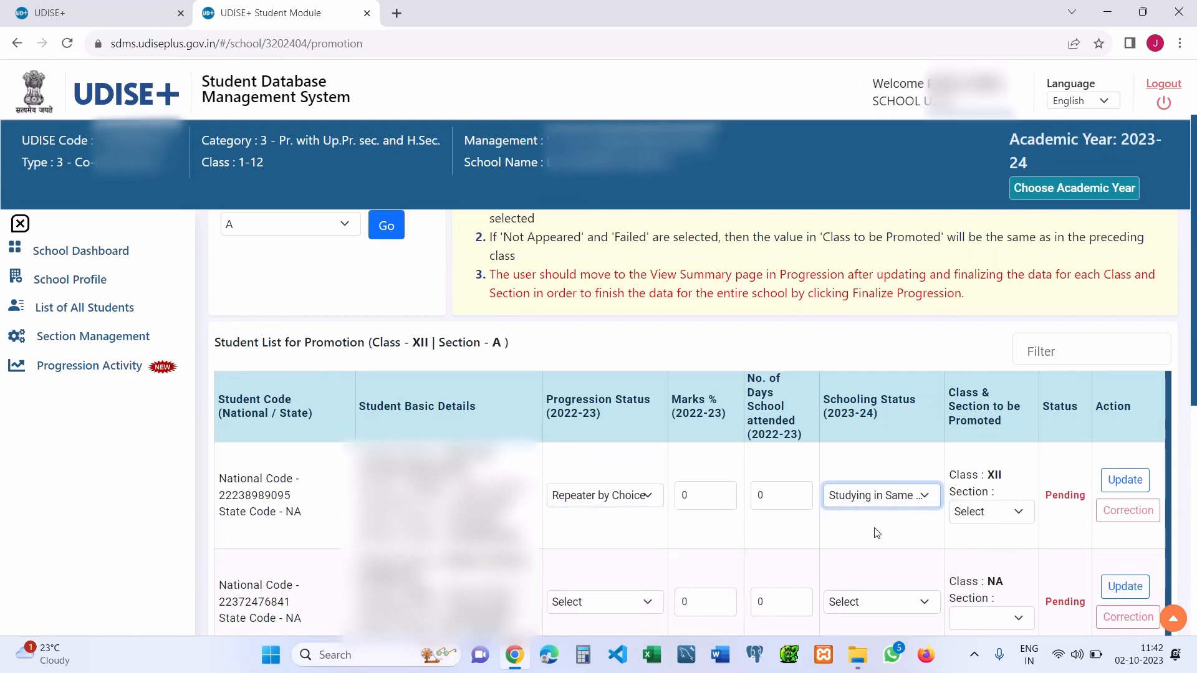
# - Switch the first student's progression to Discontinued before Examination, leaving schooling status unset
pyautogui.click(563, 495)
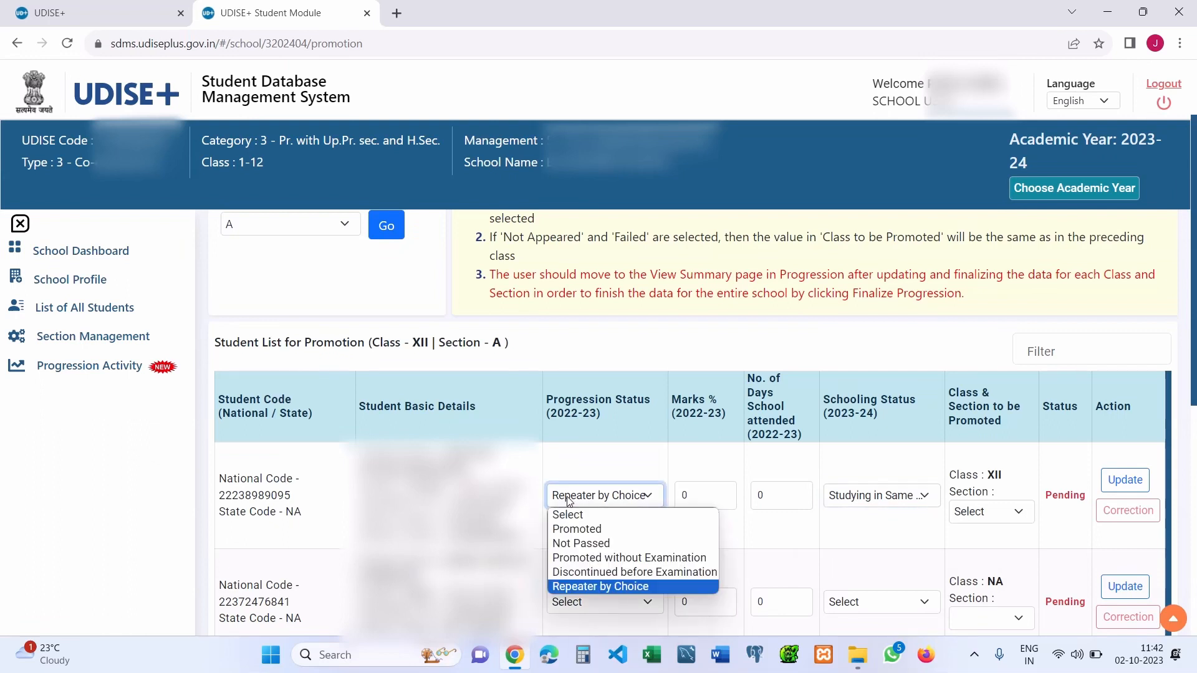
pyautogui.click(592, 527)
pyautogui.click(622, 506)
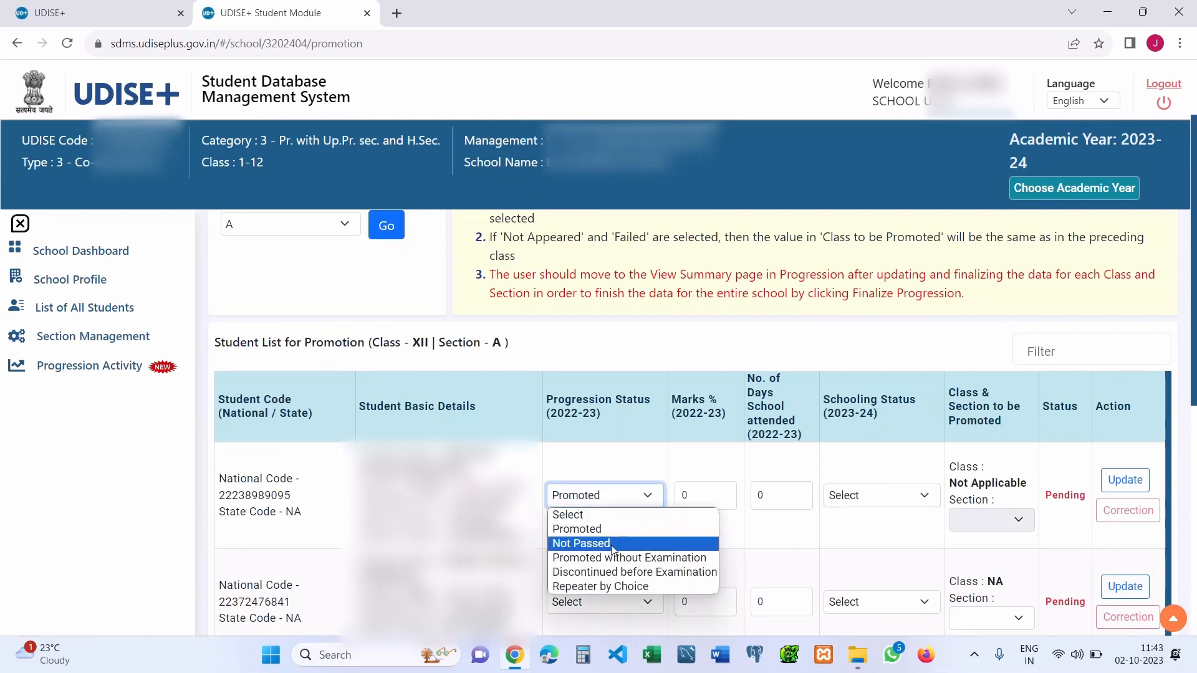
pyautogui.click(611, 558)
pyautogui.click(638, 500)
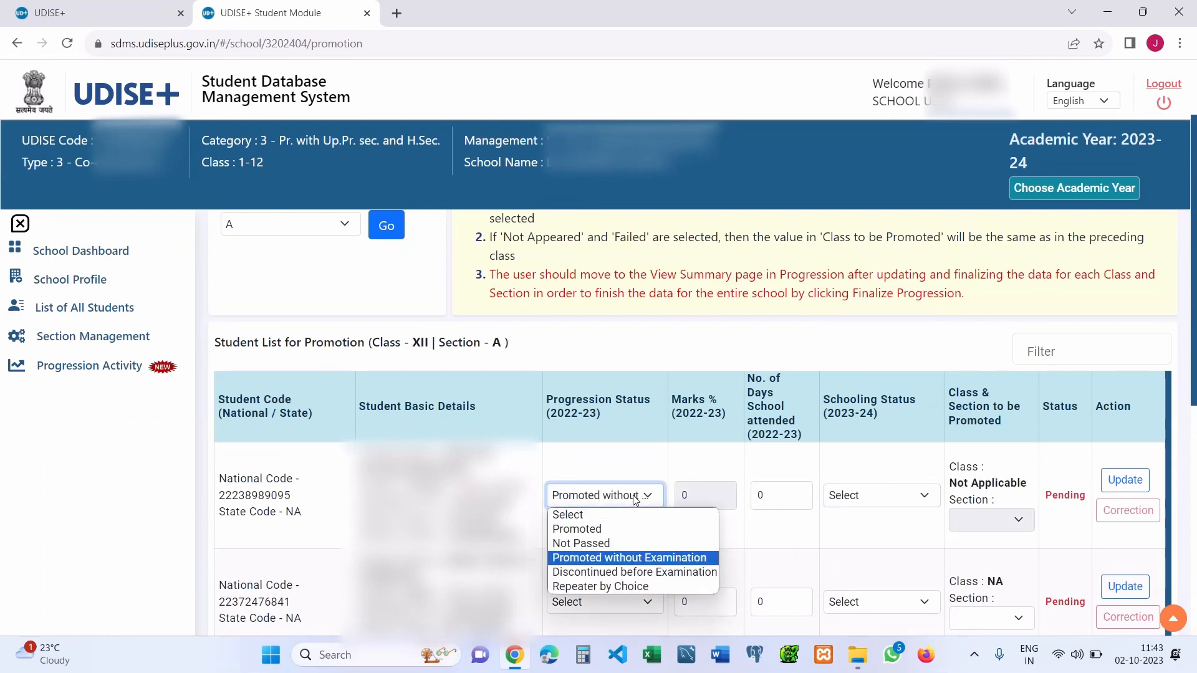
pyautogui.click(637, 570)
pyautogui.click(856, 496)
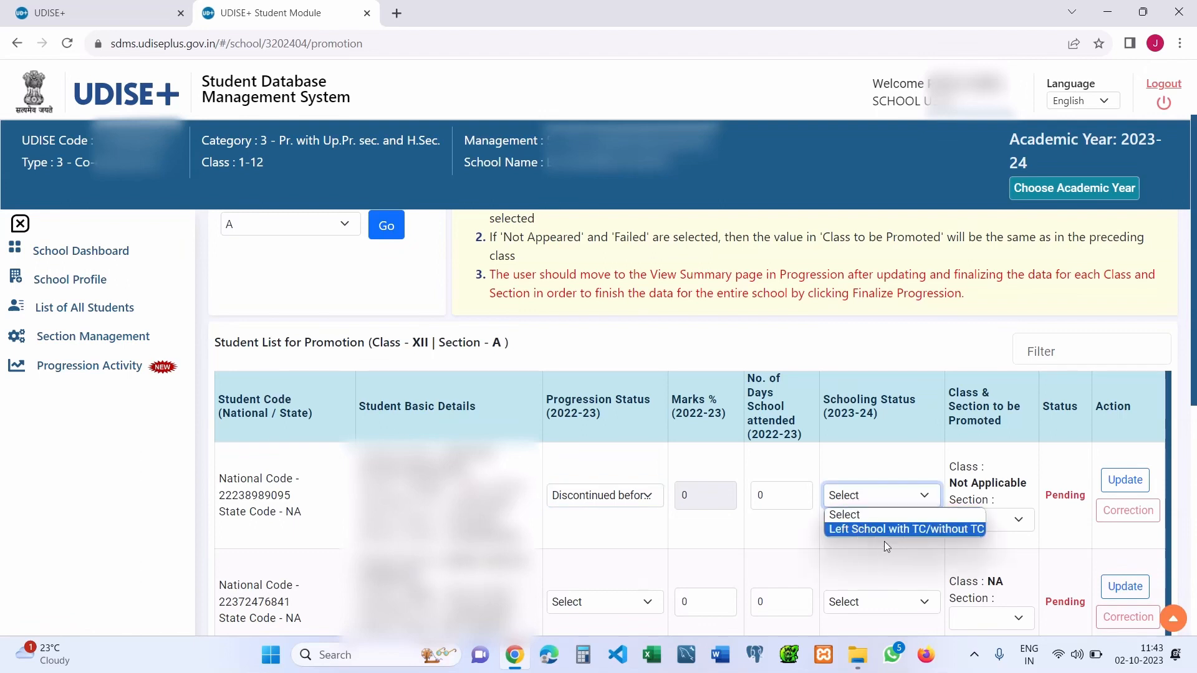
pyautogui.click(862, 503)
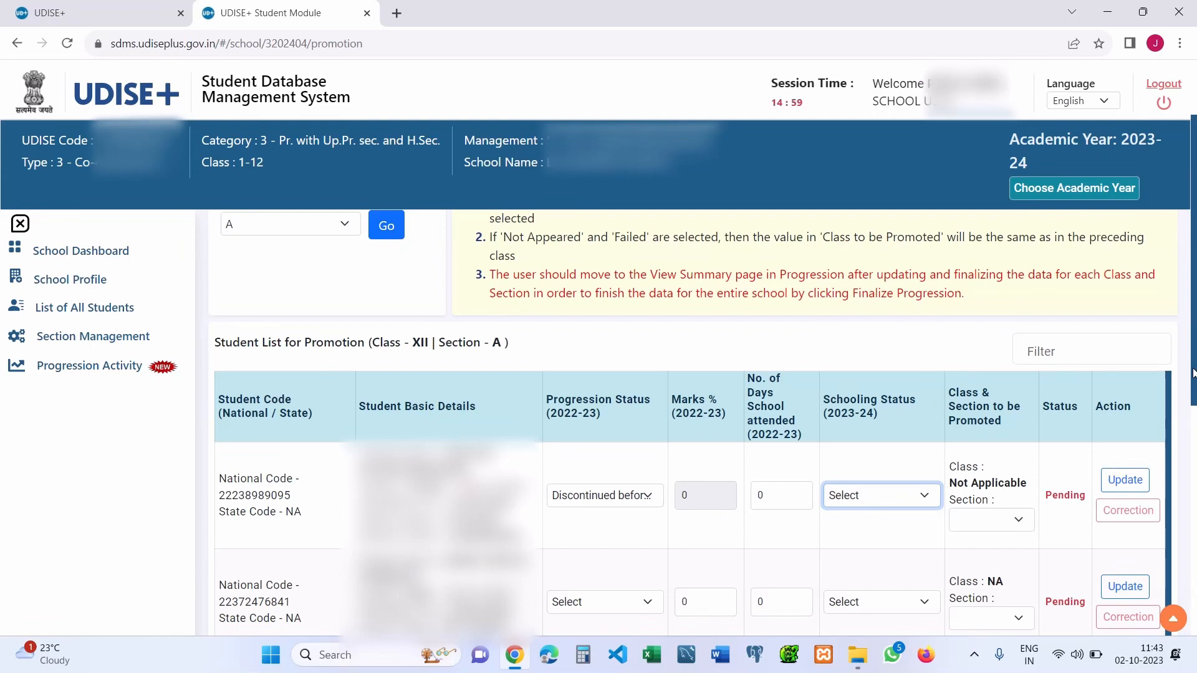
pyautogui.moveTo(1192, 372); pyautogui.dragTo(1193, 583)
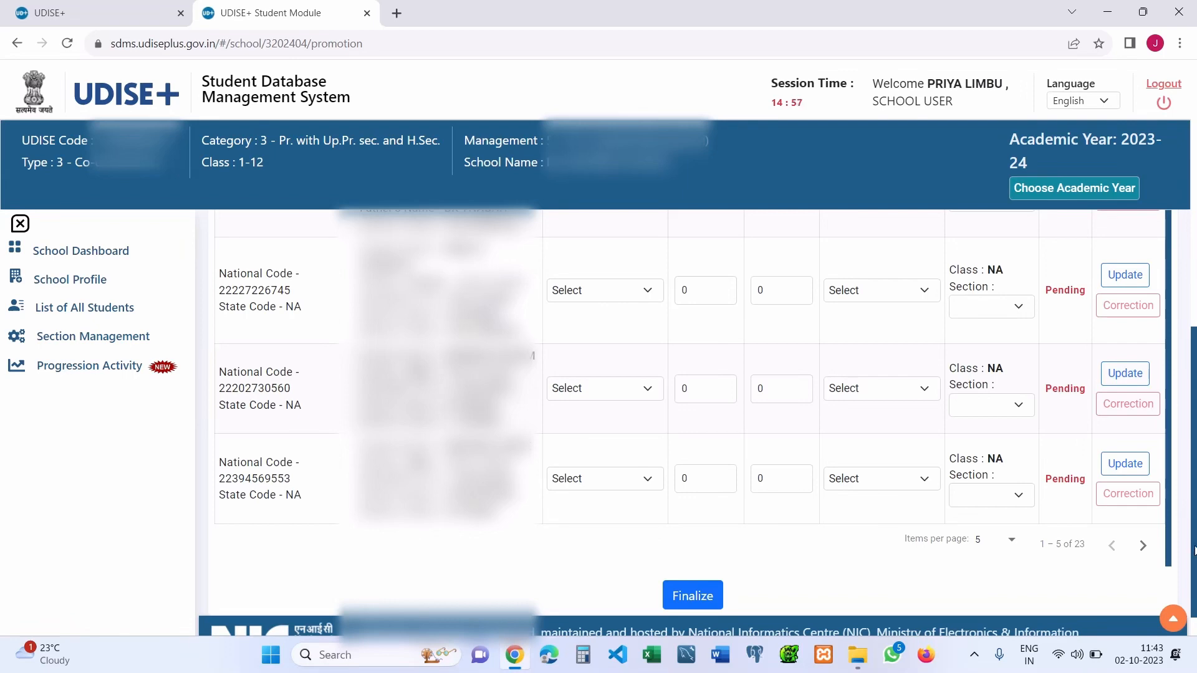
pyautogui.moveTo(1195, 565); pyautogui.dragTo(1196, 314)
# - Finalize Class XII Section A after checking the summary counts, including one Left School before Examination
pyautogui.scroll(-8, 817, 576)
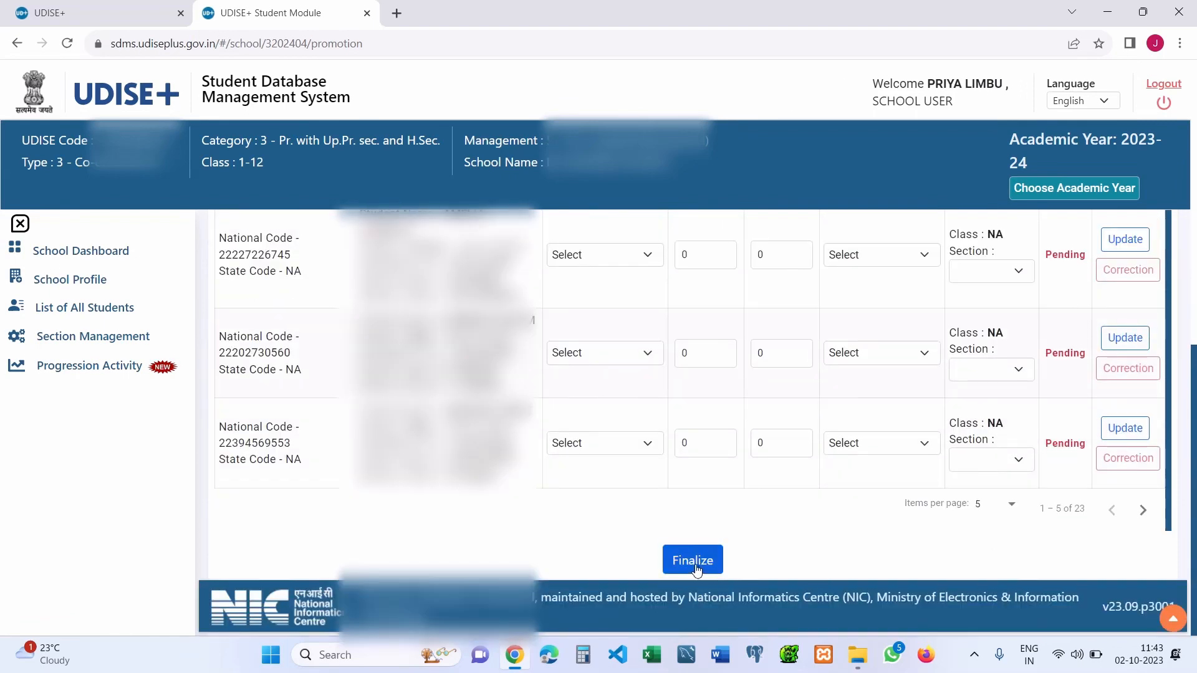
pyautogui.click(693, 562)
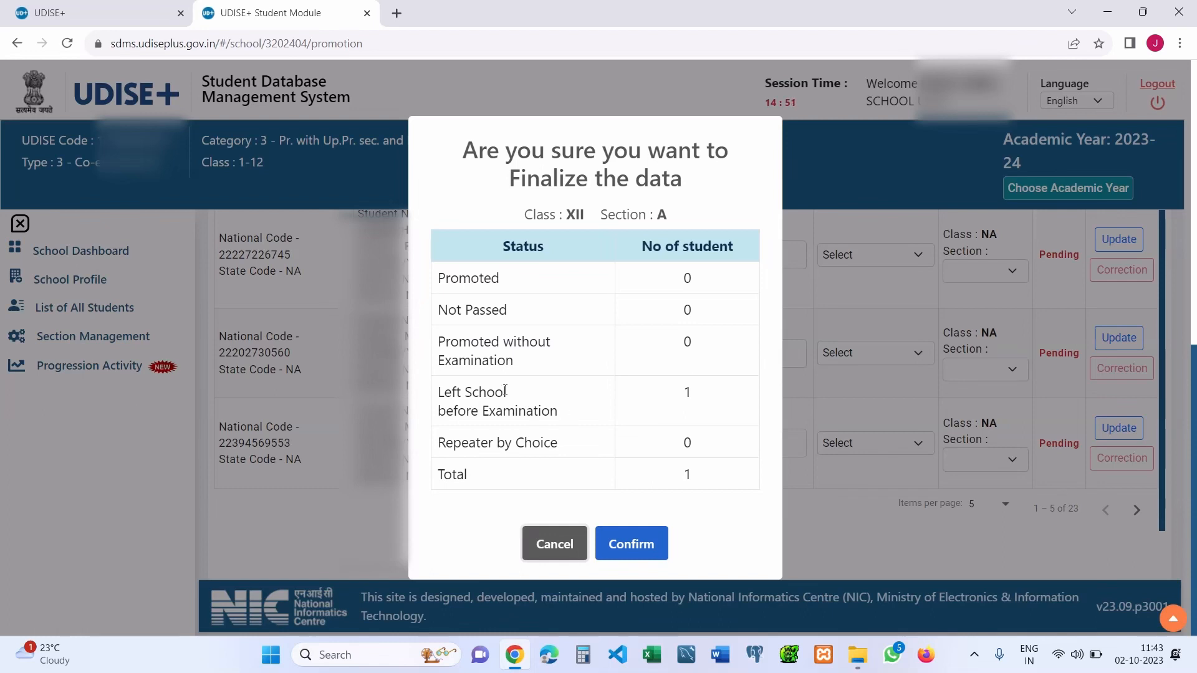
pyautogui.moveTo(459, 342); pyautogui.dragTo(531, 374)
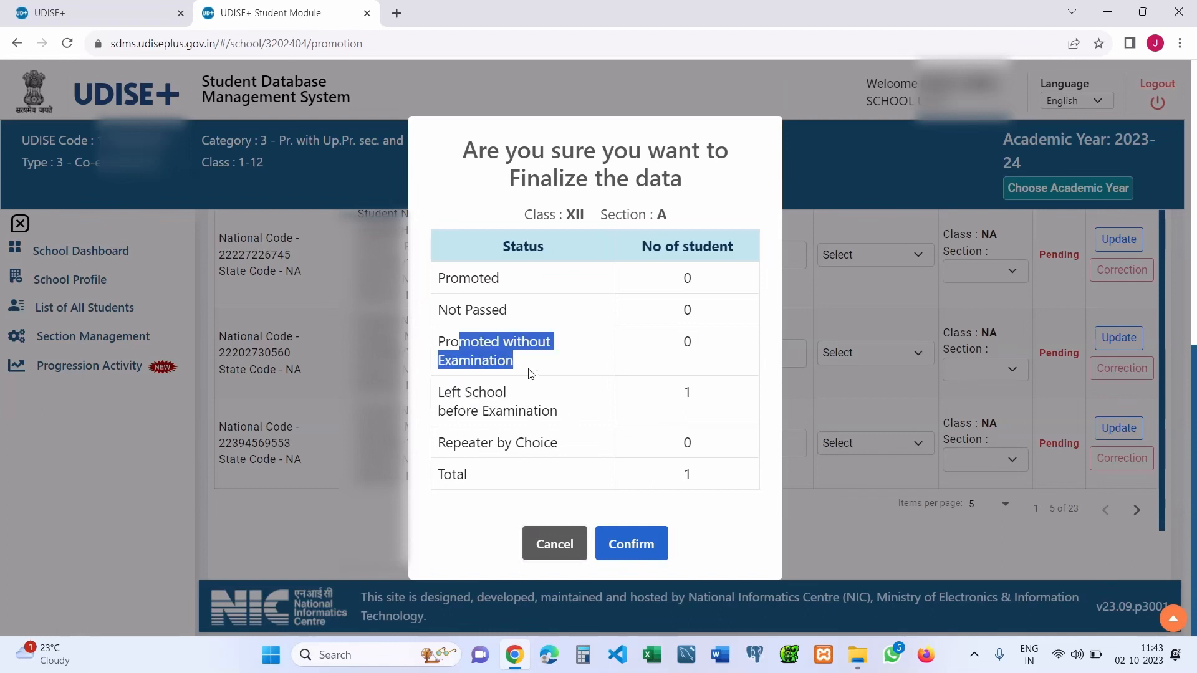
pyautogui.moveTo(452, 393); pyautogui.dragTo(581, 427)
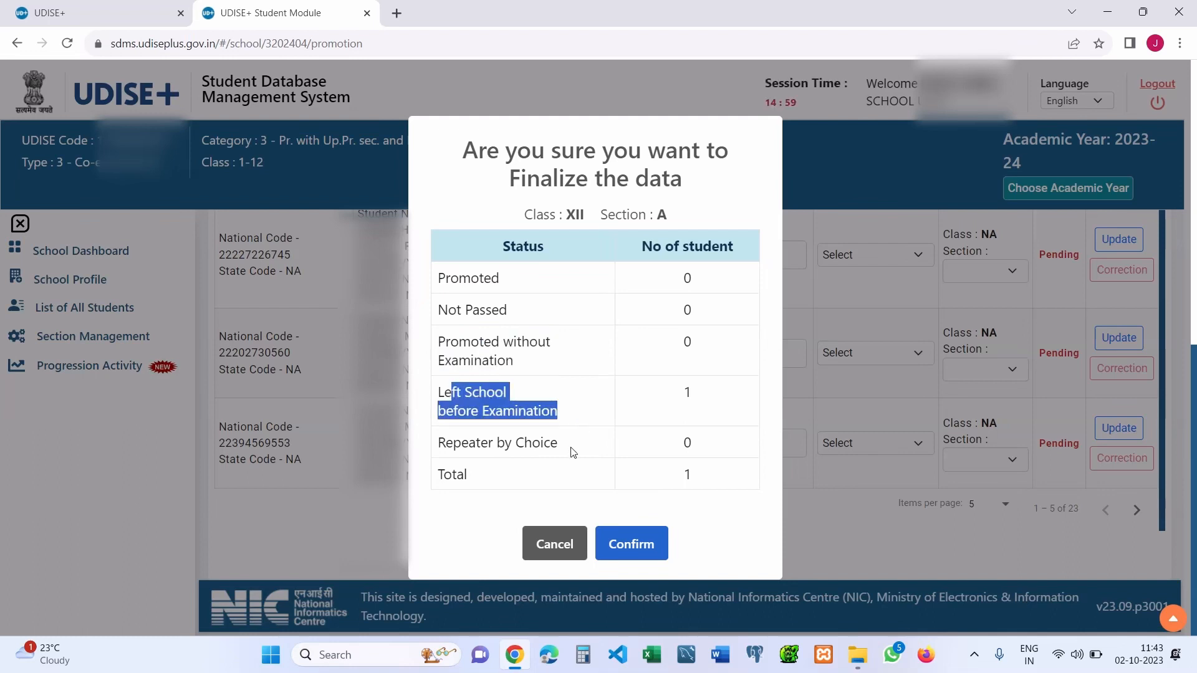
pyautogui.moveTo(572, 450); pyautogui.dragTo(439, 449)
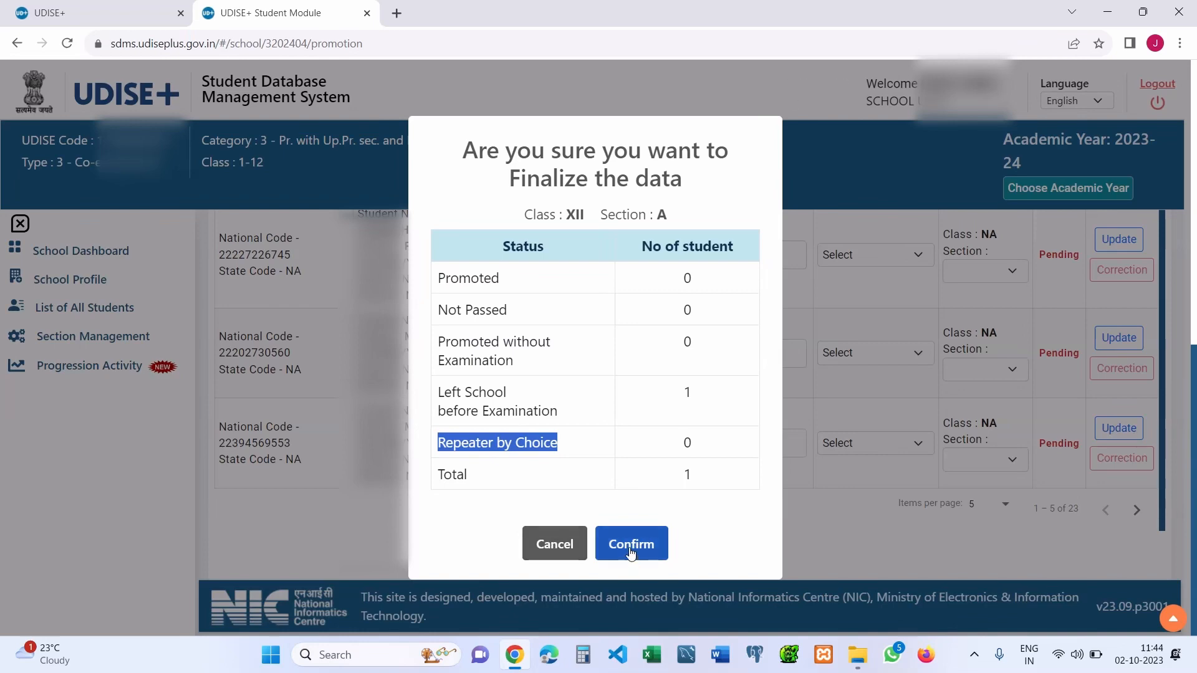
pyautogui.click(571, 547)
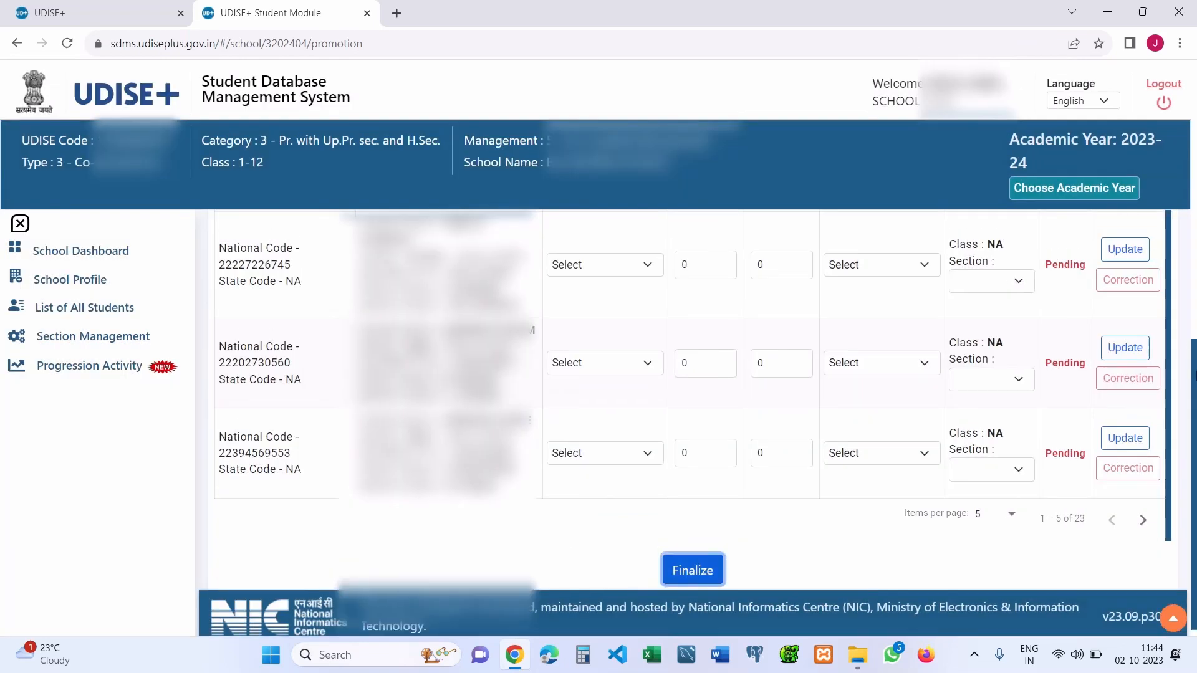
pyautogui.scroll(5, 1182, 235)
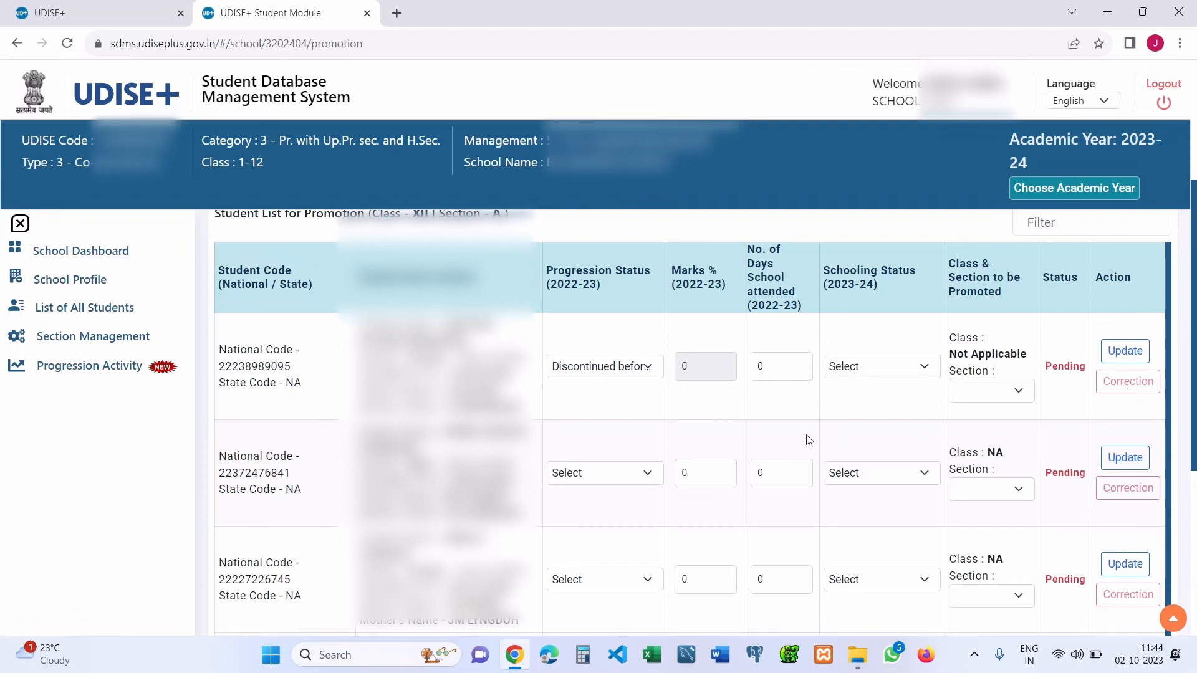
pyautogui.click(631, 374)
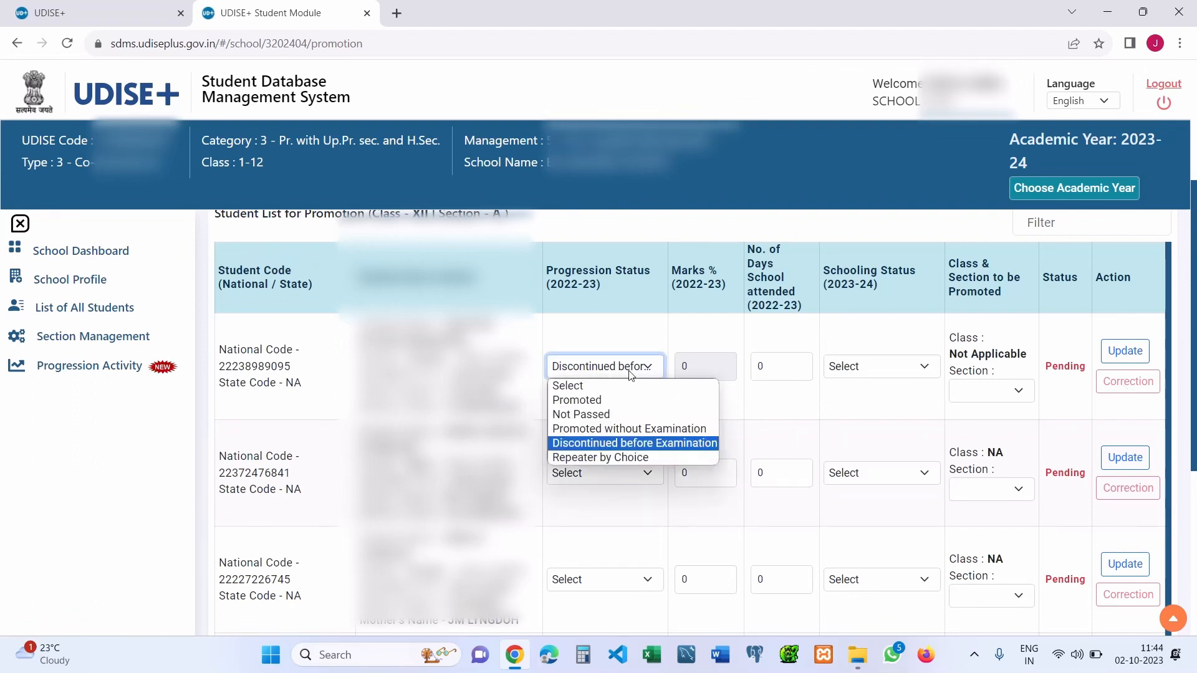
pyautogui.click(631, 374)
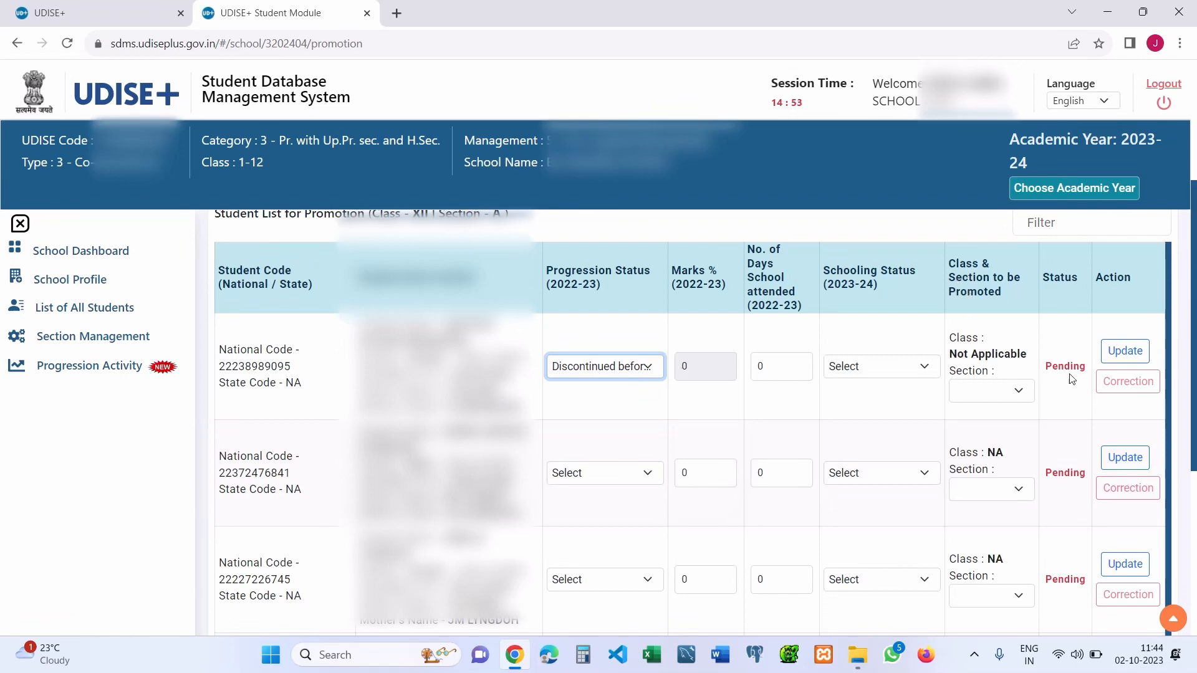
pyautogui.scroll(4, 1194, 235)
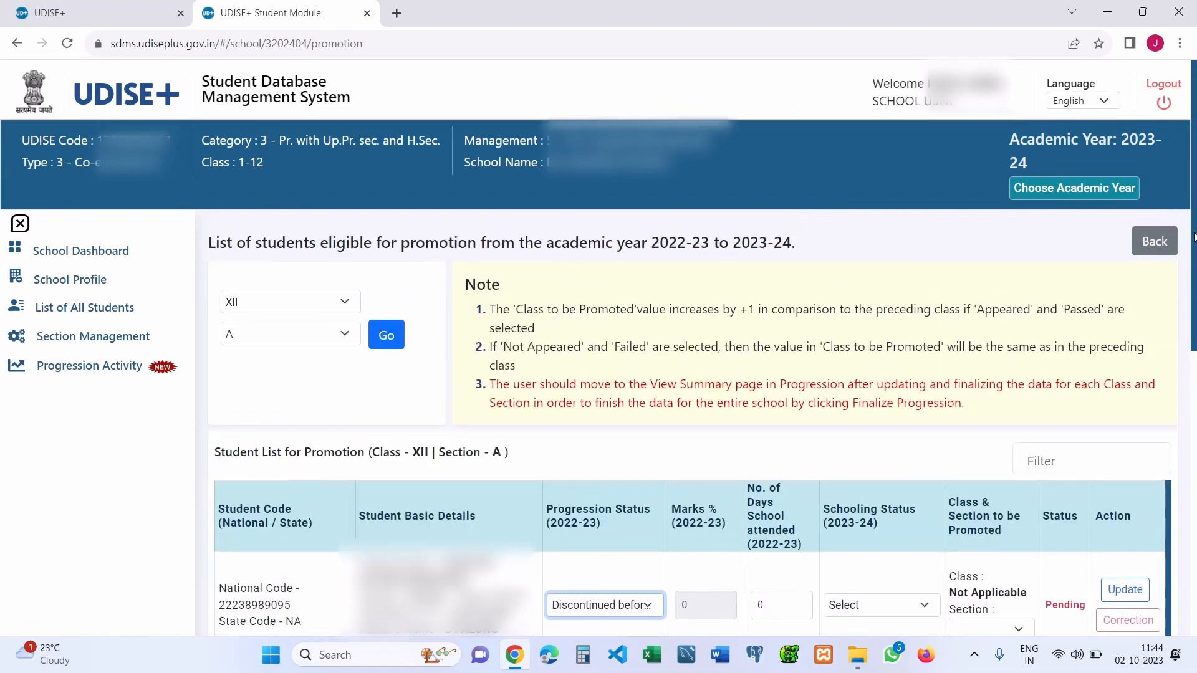
# - Open the Progression Module's View Summary, scan the 1485 pending students, then go back
pyautogui.click(1160, 245)
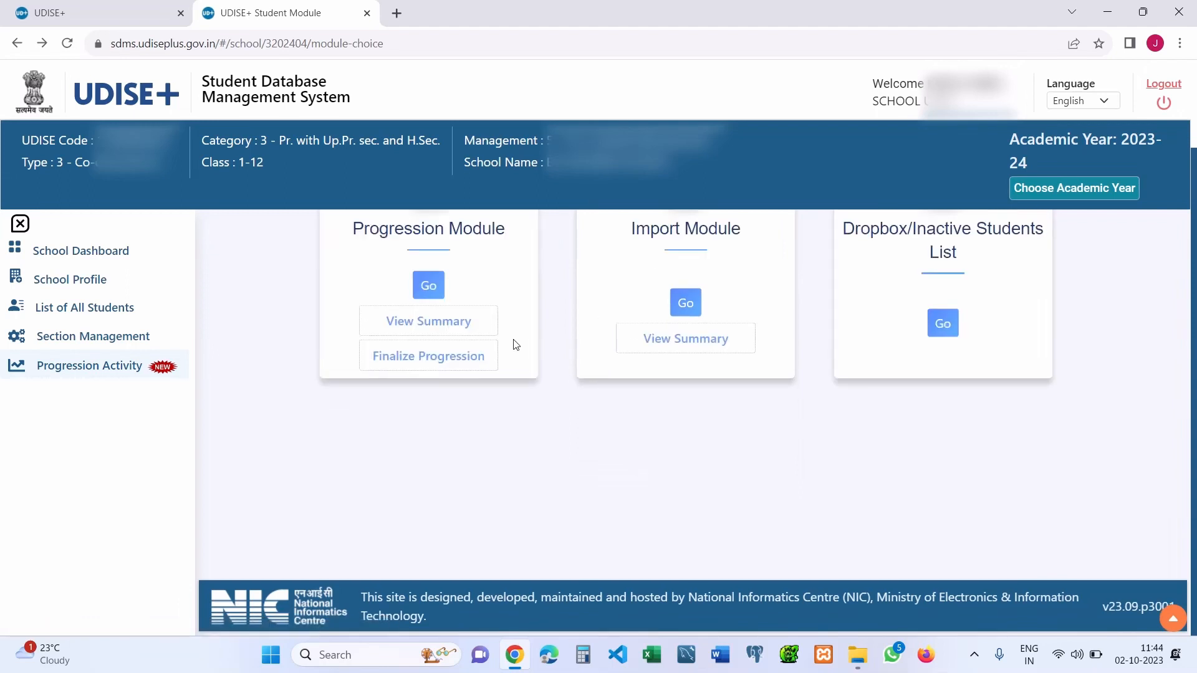
pyautogui.click(451, 332)
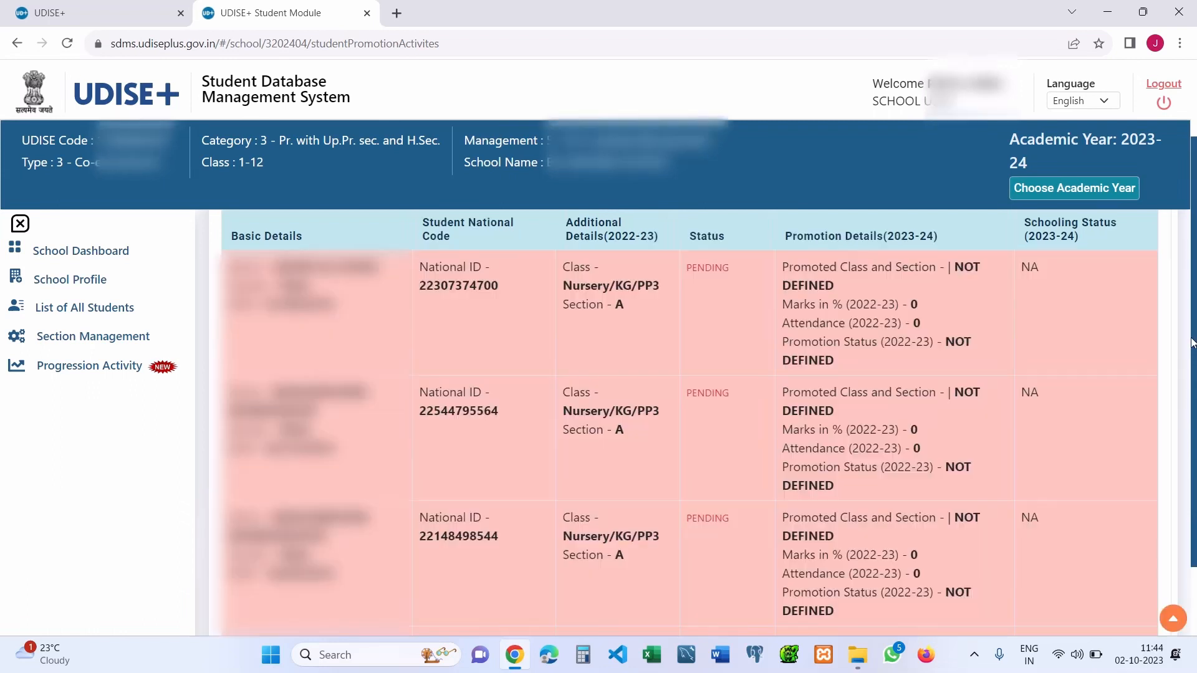
pyautogui.scroll(2, 1192, 331)
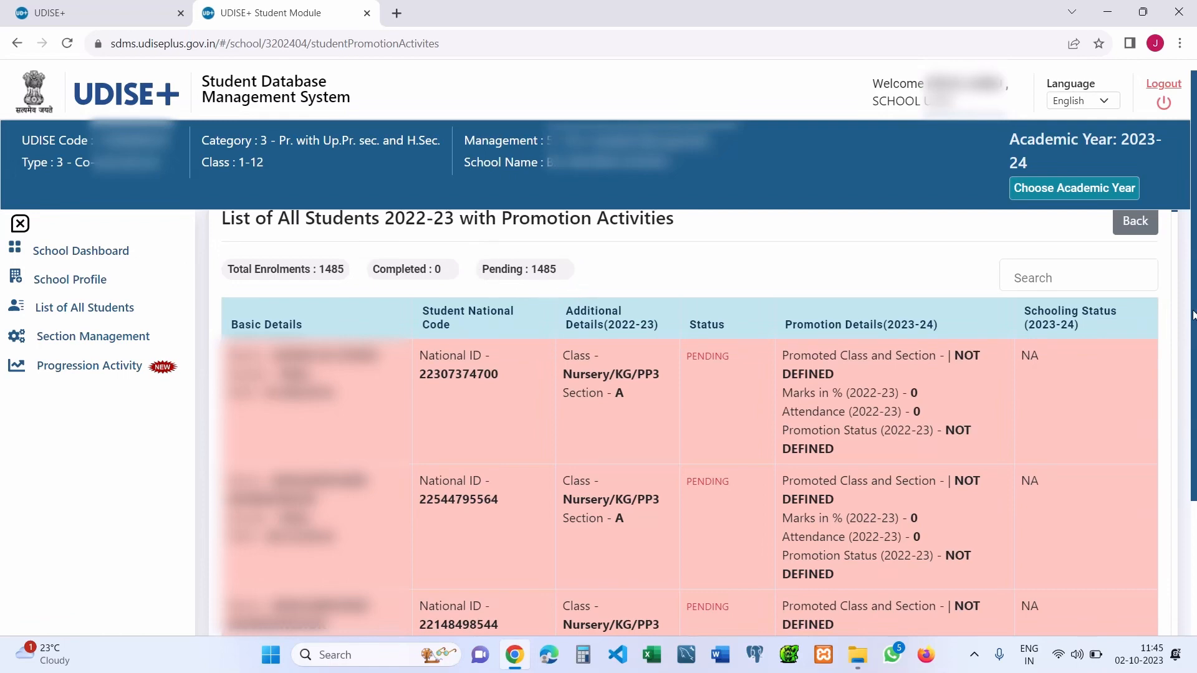
pyautogui.moveTo(1196, 315)
pyautogui.mouseDown()
pyautogui.moveTo(1196, 455)
pyautogui.moveTo(1196, 292)
pyautogui.mouseUp()
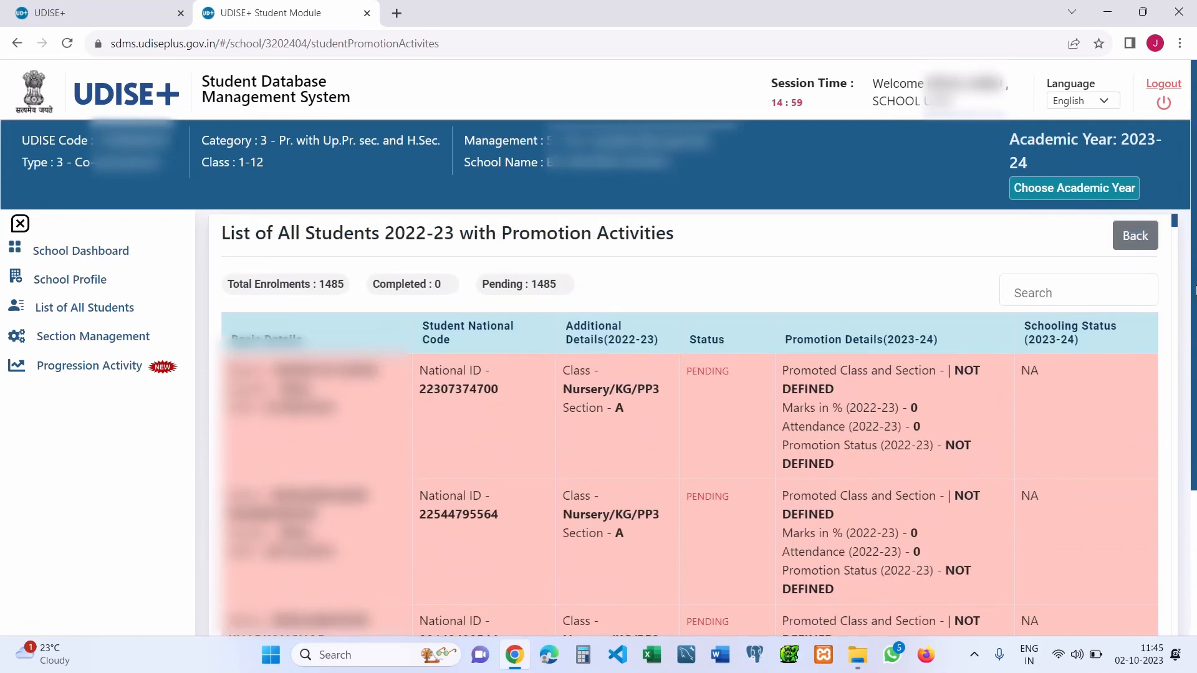
pyautogui.click(1134, 240)
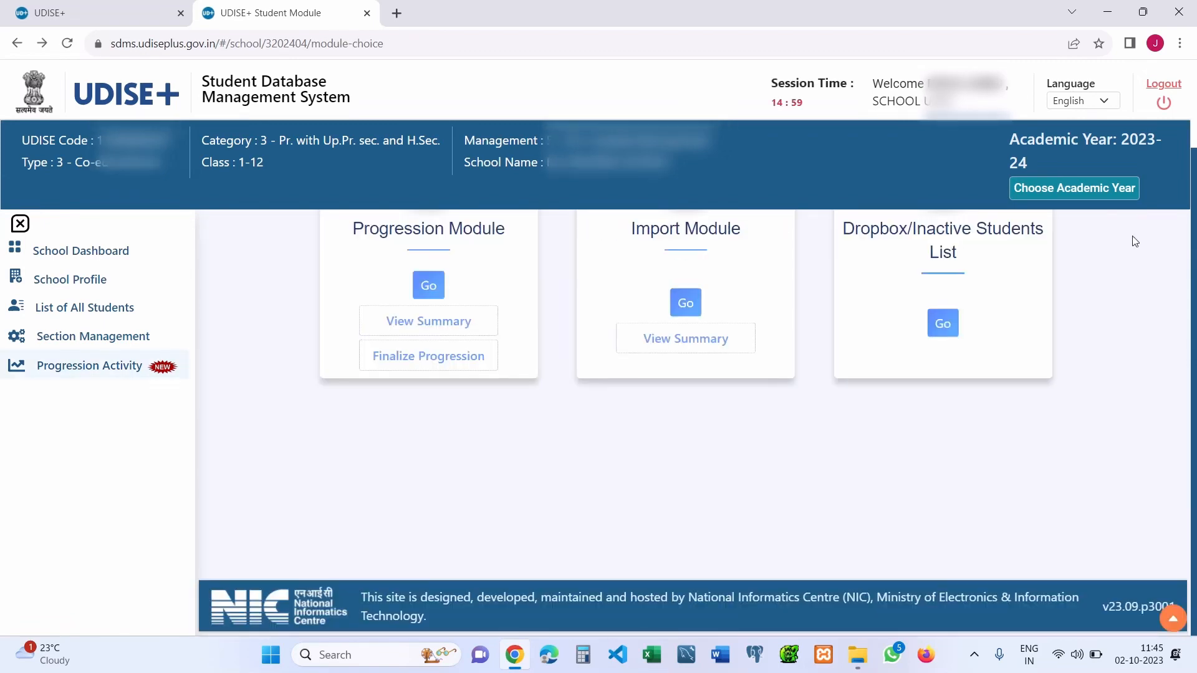
# - Open Finalize Progression for 2022-23 and read its conditions and data declaration
pyautogui.click(441, 362)
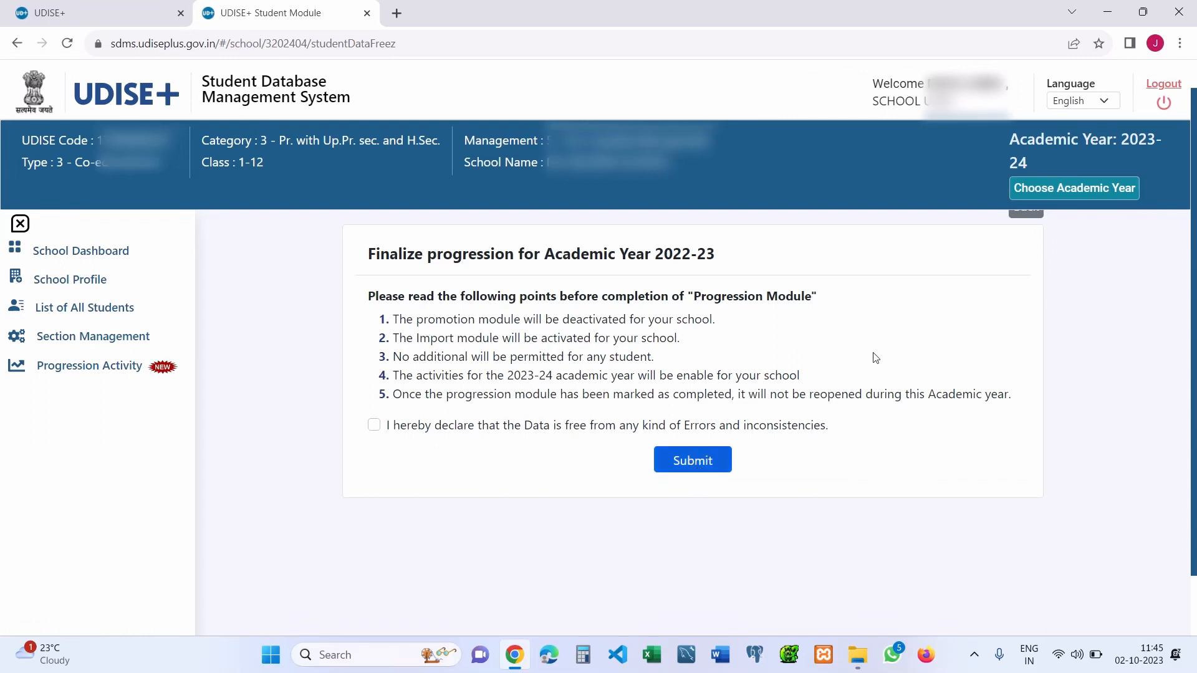
pyautogui.scroll(1, 1194, 326)
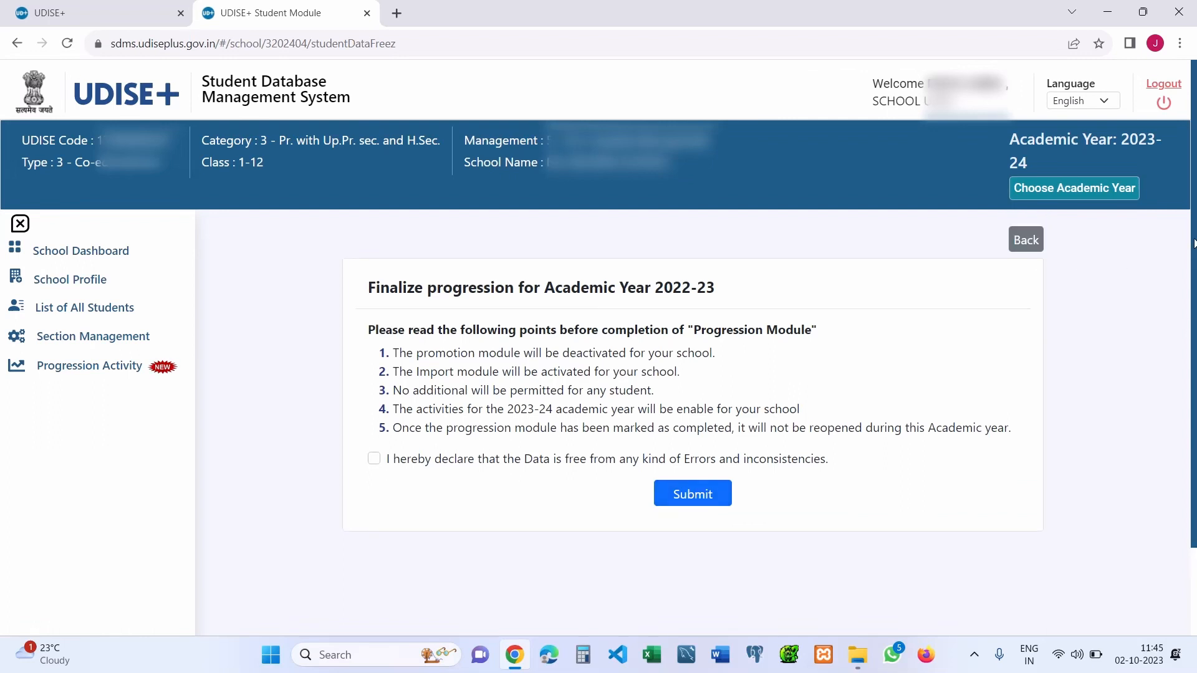
# - Return to the module page and open the Dropbox/Inactive Students List card
pyautogui.click(1026, 240)
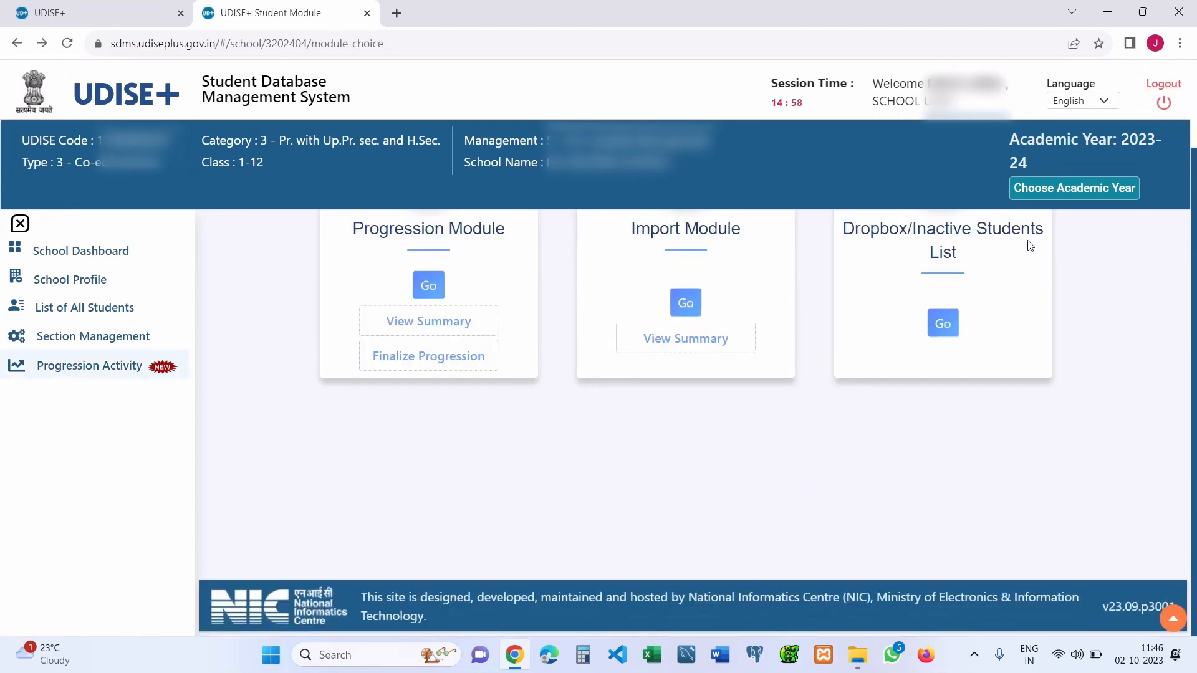
pyautogui.moveTo(1195, 285); pyautogui.dragTo(1196, 225)
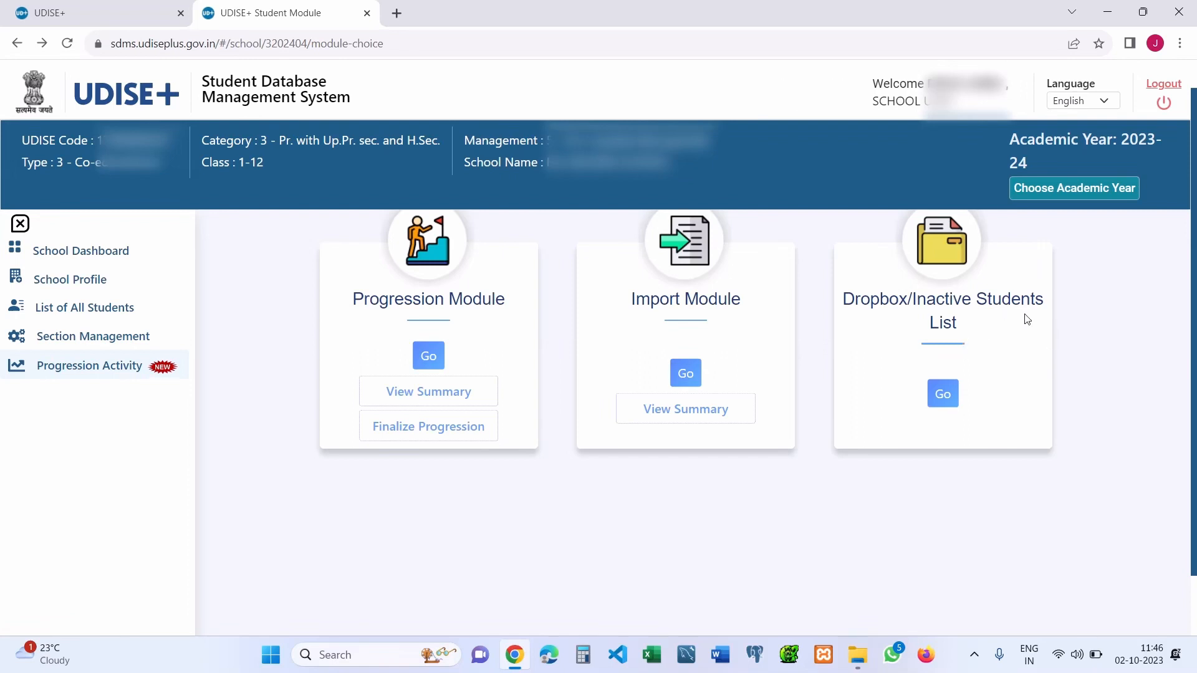
pyautogui.click(948, 391)
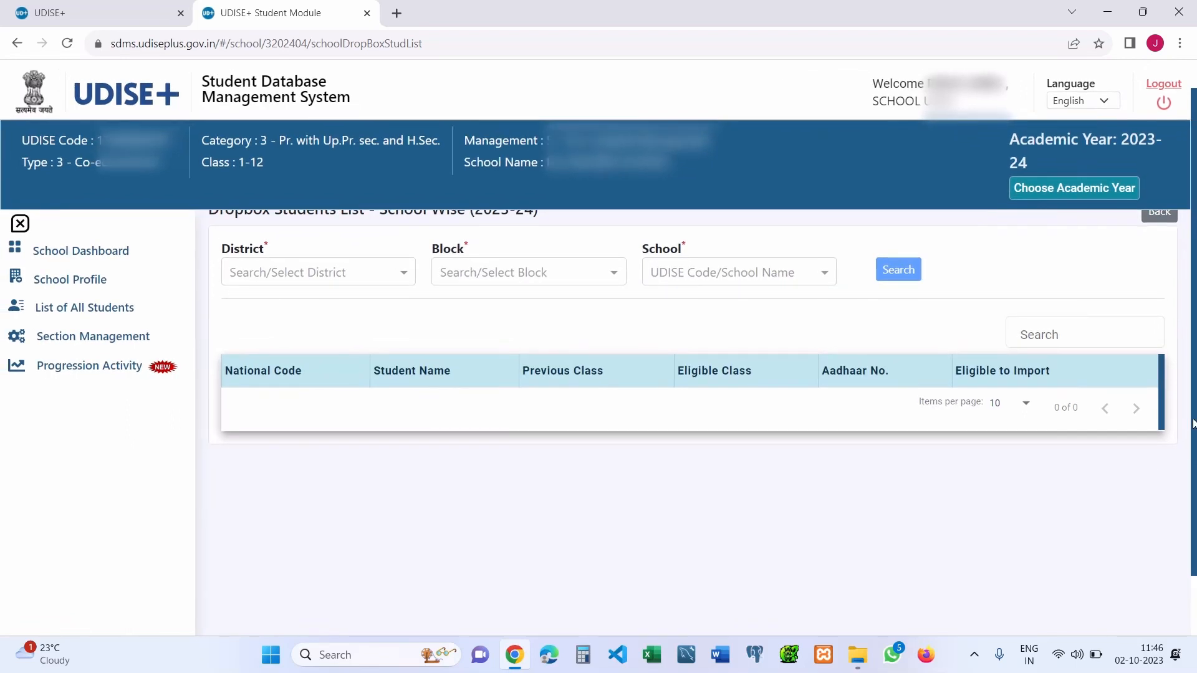
# - Filter the Dropbox list to district EAST GARO HILLS, block RONGJENG, school BADILPA L.P. SCHOOL
pyautogui.scroll(1, 1194, 424)
pyautogui.moveTo(1196, 379); pyautogui.dragTo(1196, 349)
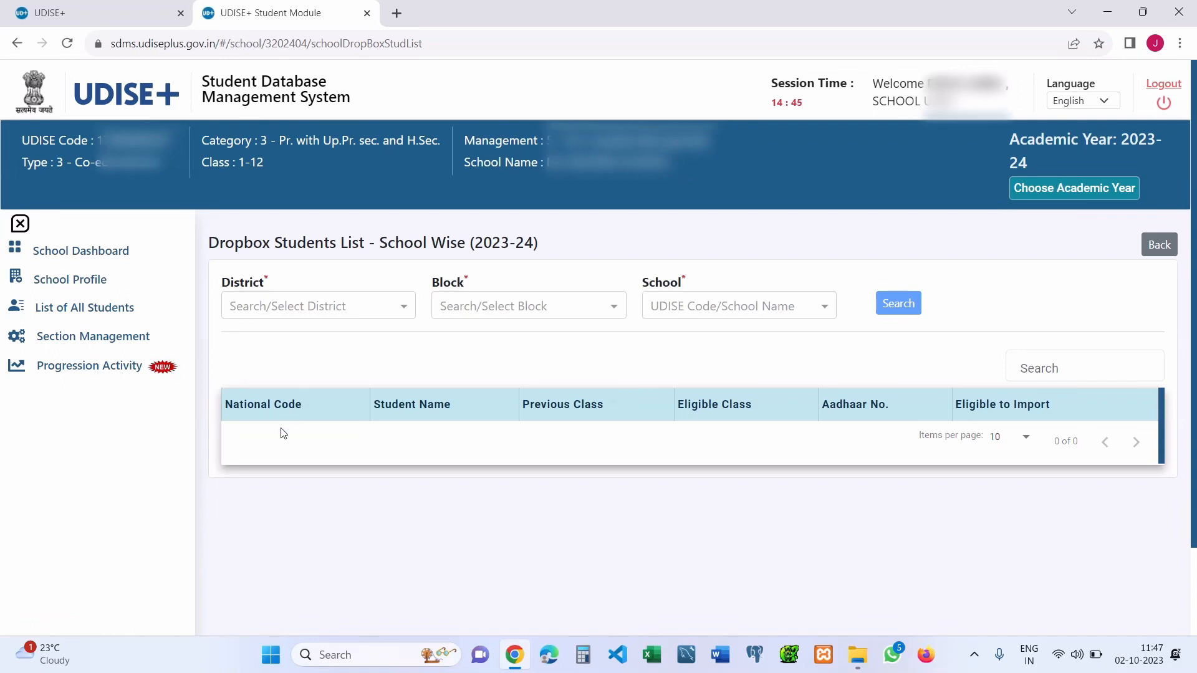
pyautogui.click(306, 309)
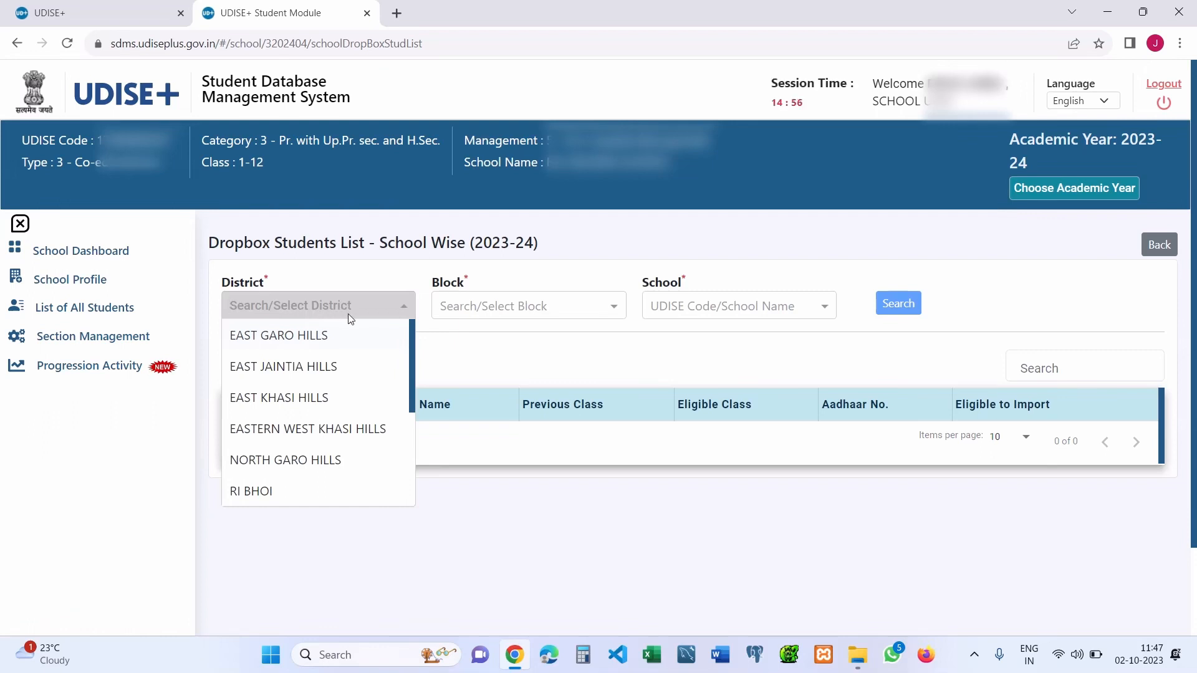
pyautogui.click(330, 348)
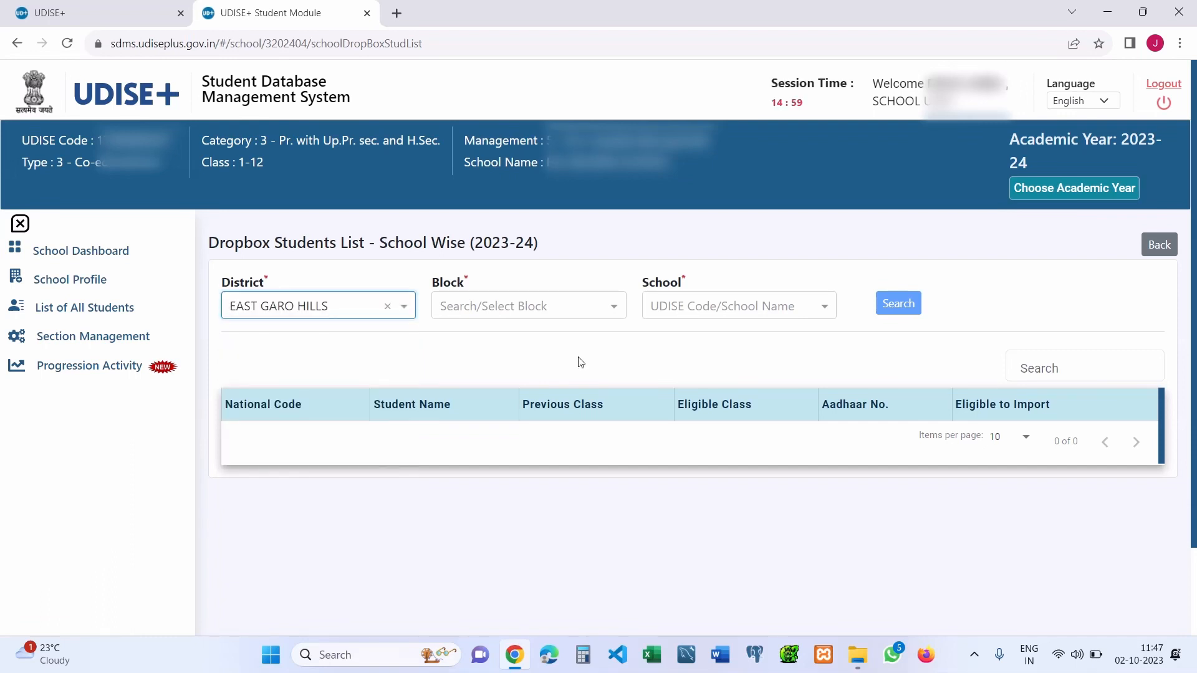
pyautogui.click(569, 316)
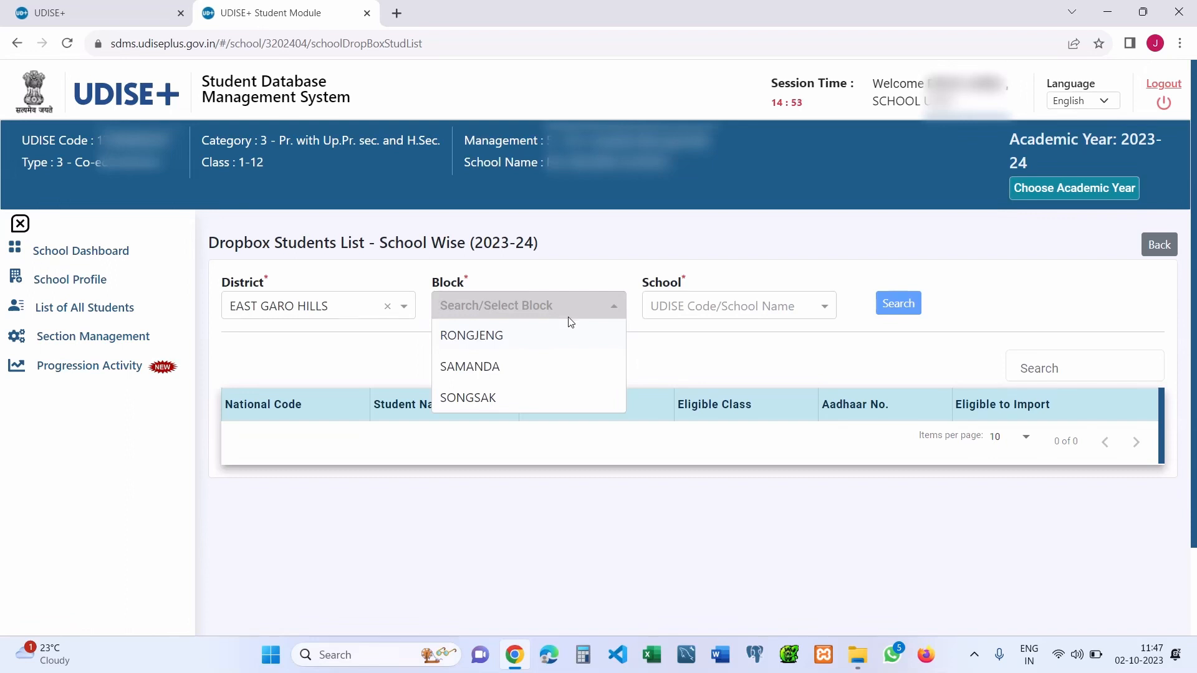
pyautogui.click(547, 344)
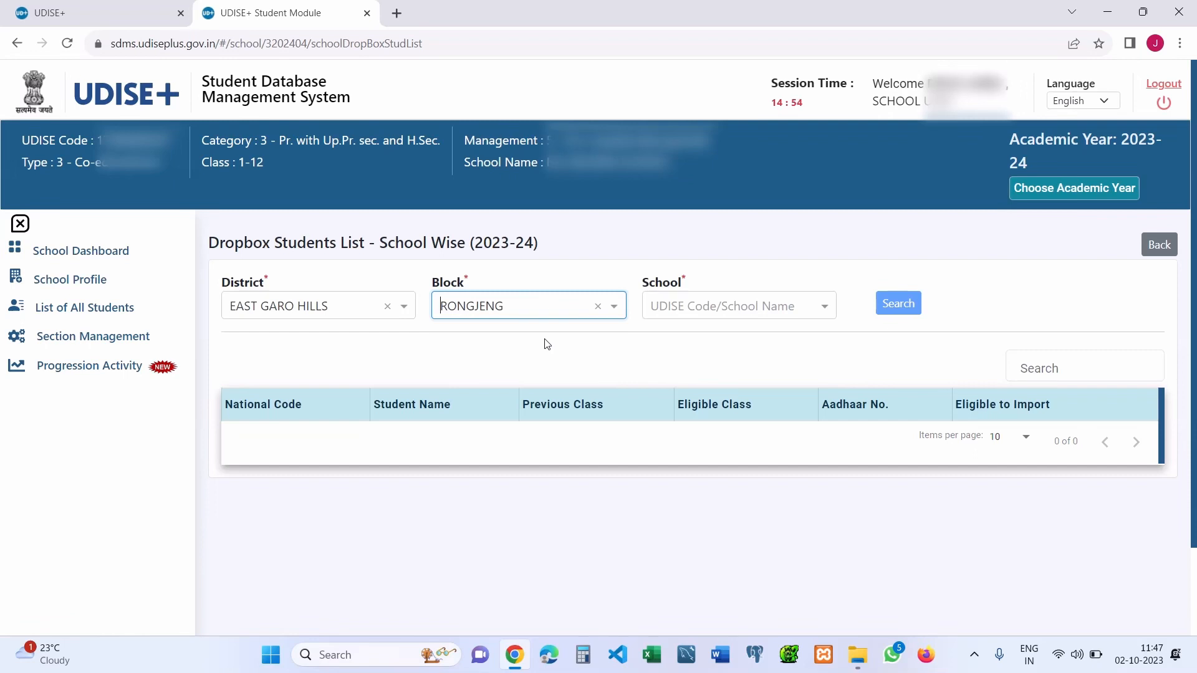
pyautogui.click(736, 312)
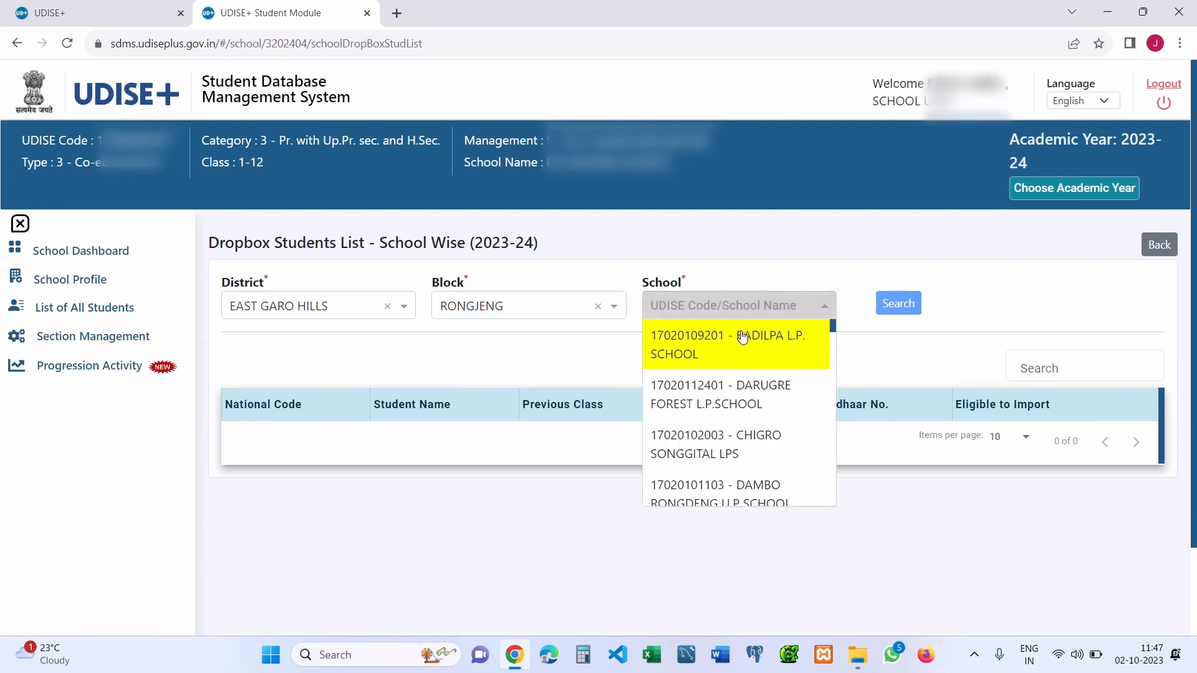
pyautogui.click(732, 339)
# - Search for that school's dropbox students, find none, and go back to the module choices
pyautogui.click(893, 313)
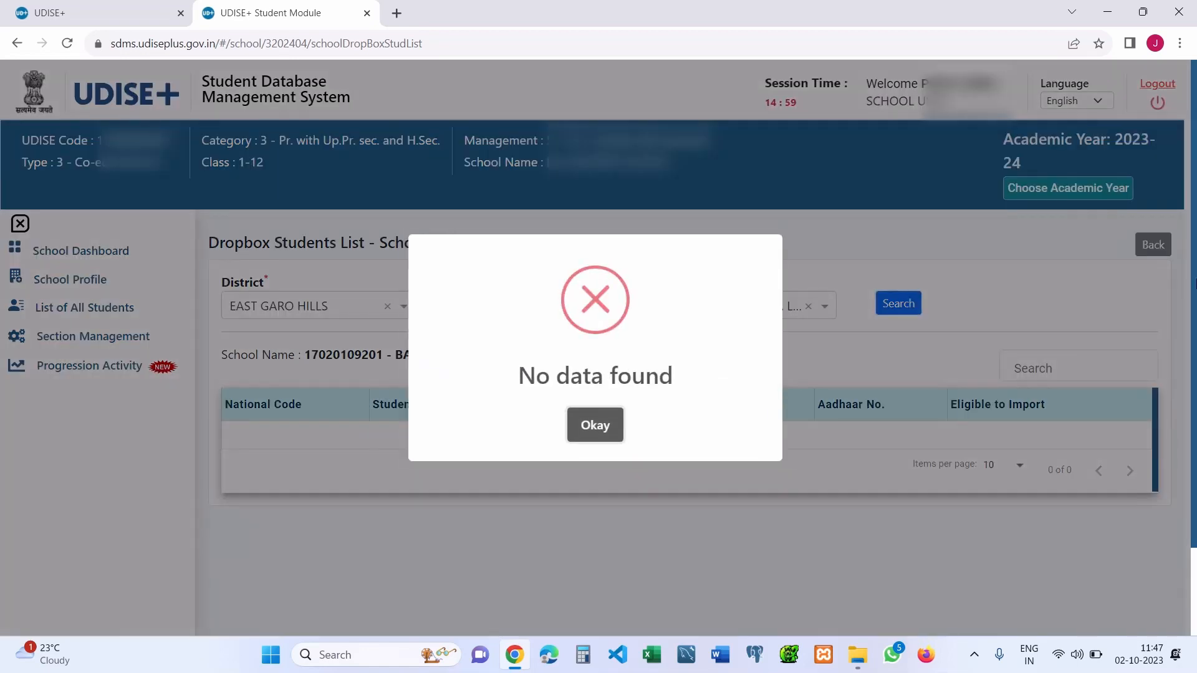
pyautogui.click(614, 432)
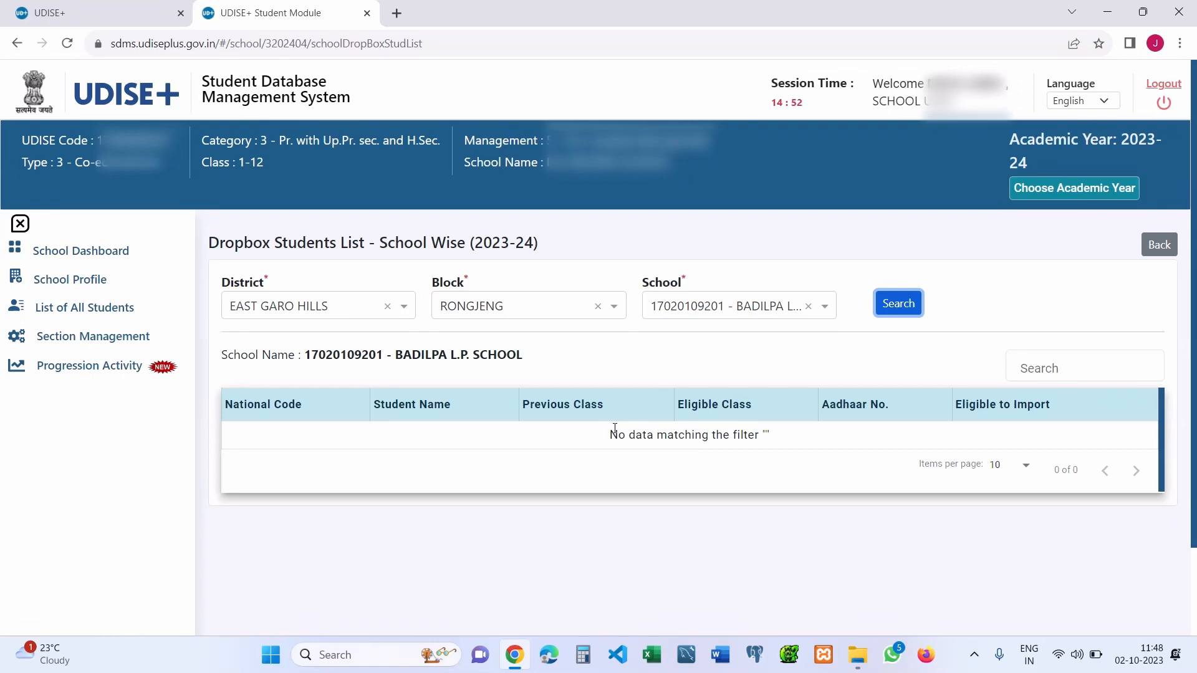
pyautogui.click(1158, 246)
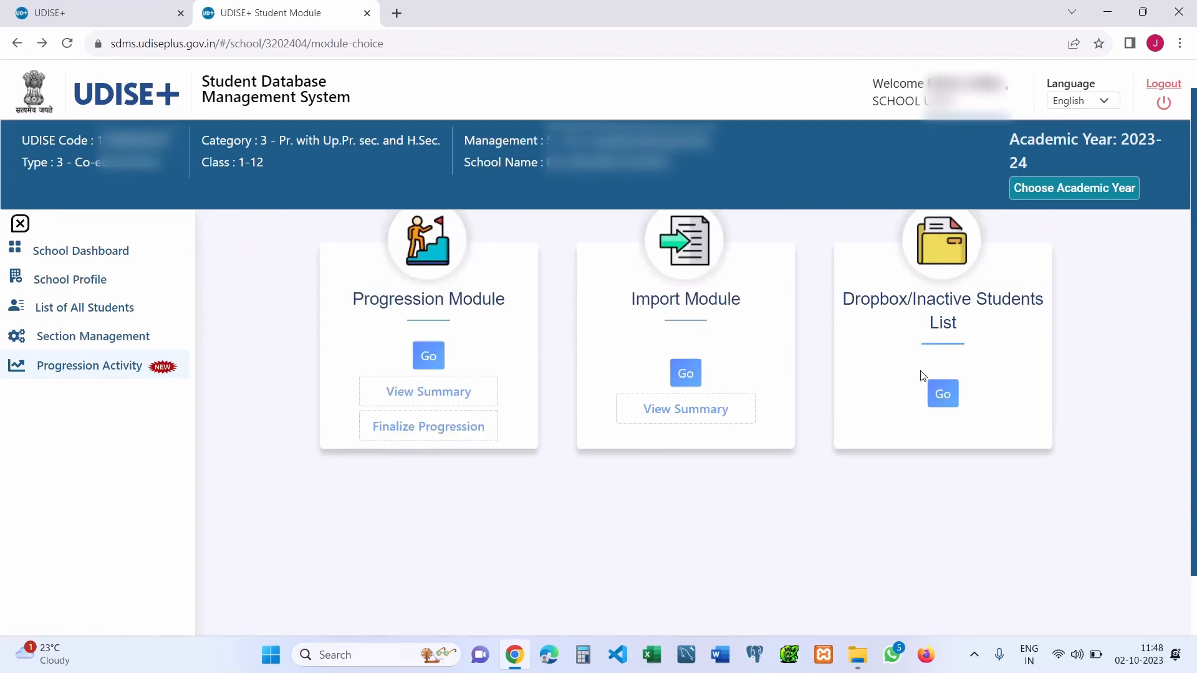
# - Open the Import Student form for 2022-23 to 2023-24 and focus the Student National Code field
pyautogui.click(683, 378)
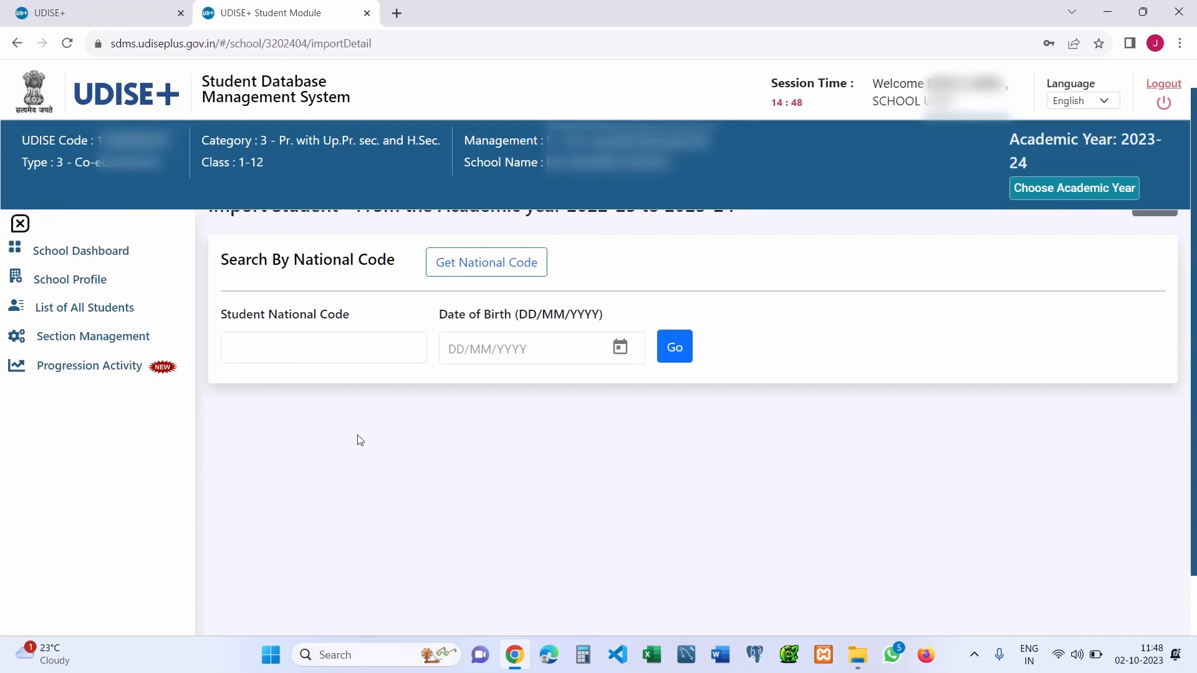
pyautogui.click(353, 347)
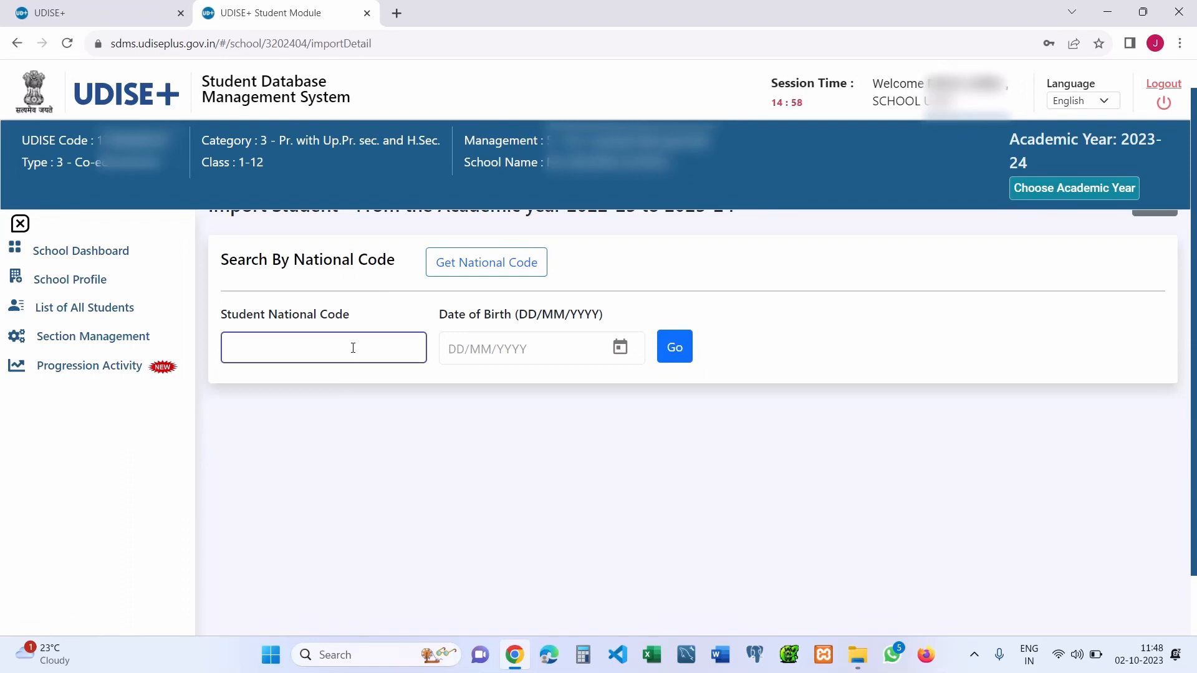
pyautogui.rightClick(353, 347)
pyautogui.click(299, 357)
# - Run the search with empty fields, which marks both as Required, and dismiss the error
pyautogui.click(687, 350)
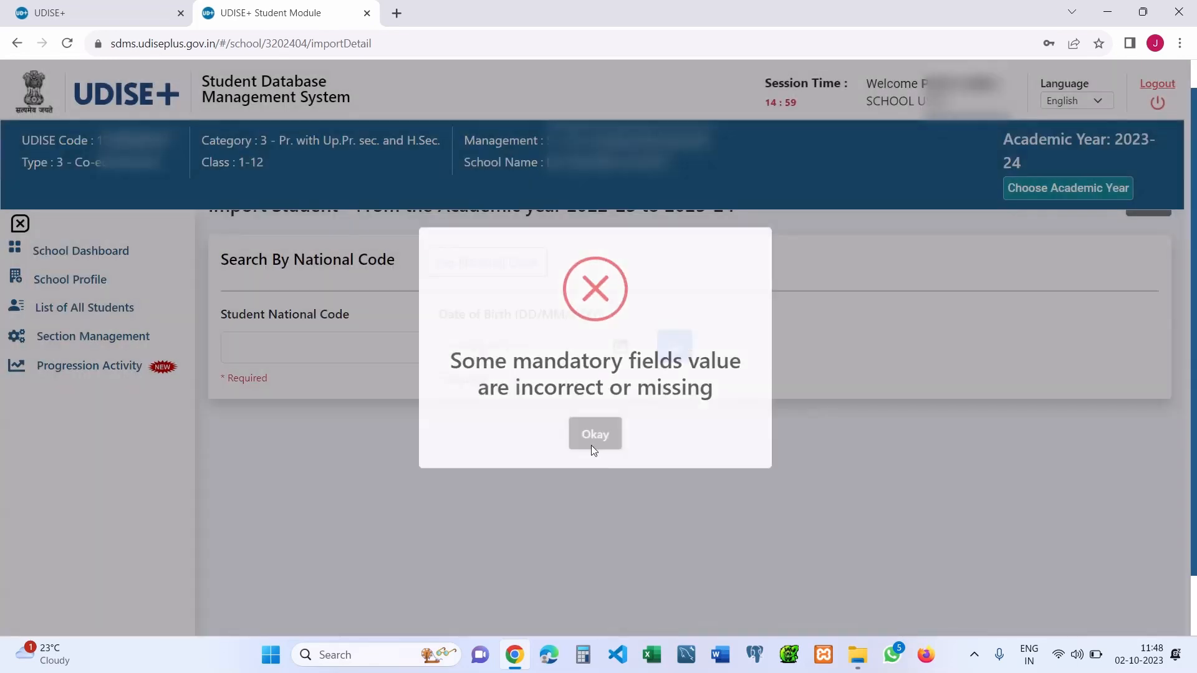
pyautogui.click(591, 444)
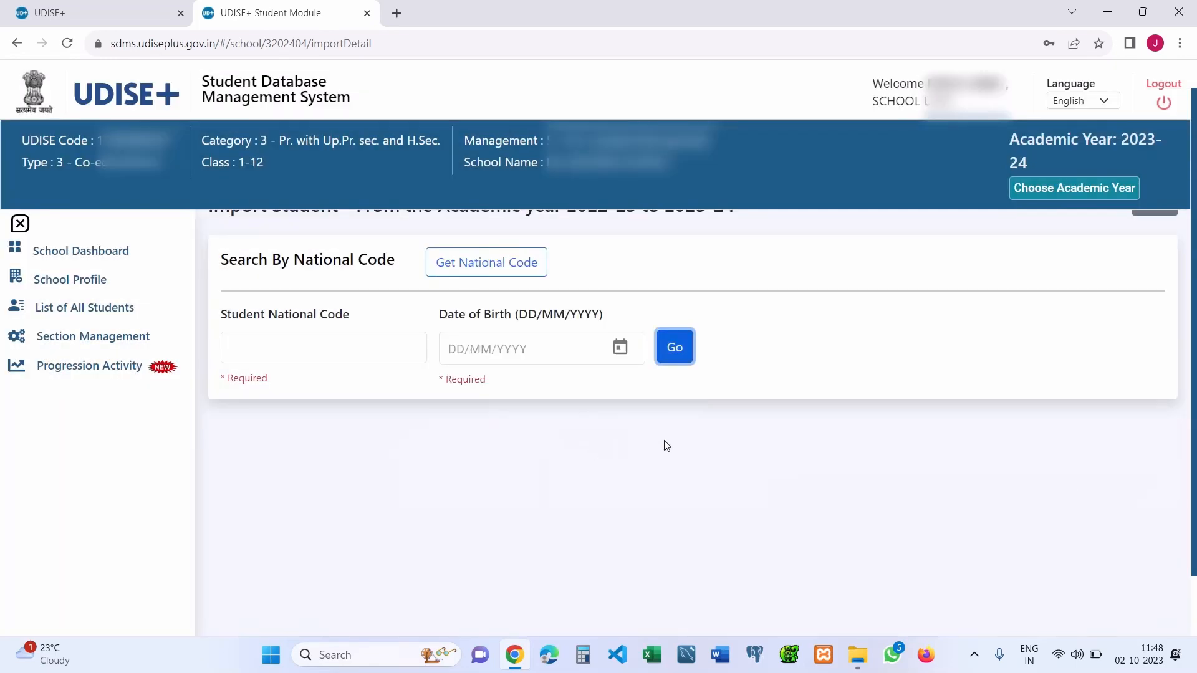
pyautogui.scroll(-1, 665, 443)
pyautogui.scroll(2, 828, 511)
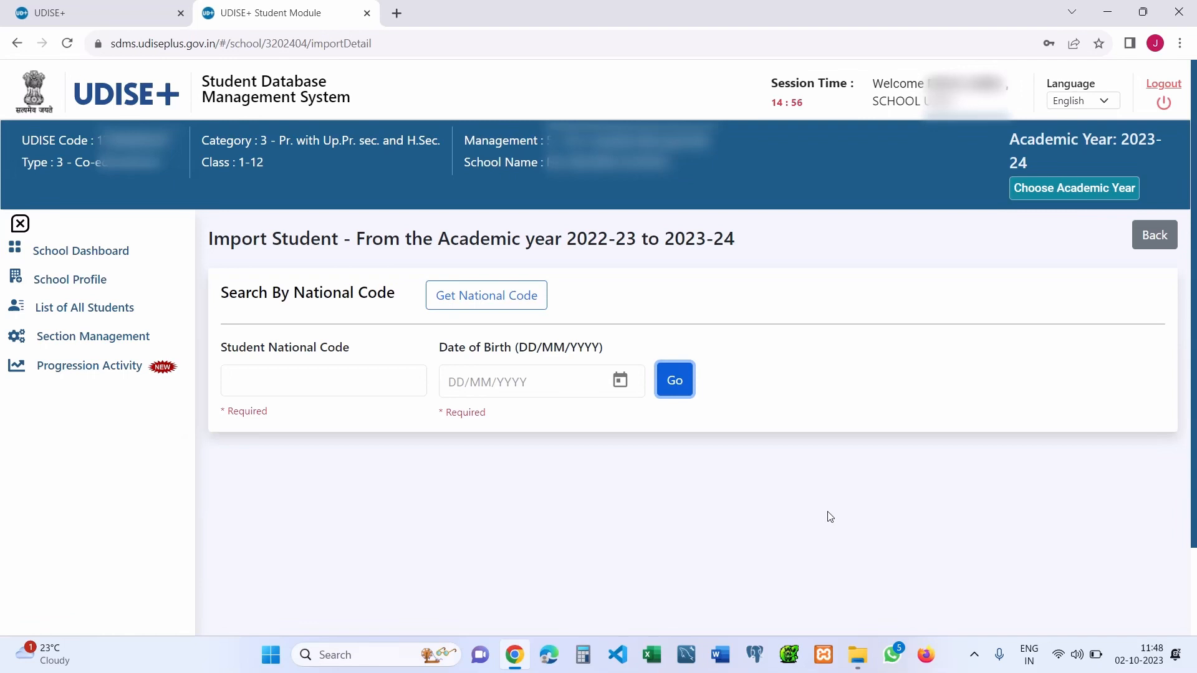
# - Close the Get National Code form, go back, and open the 2023-24 grade-wise School Dashboard
pyautogui.click(510, 294)
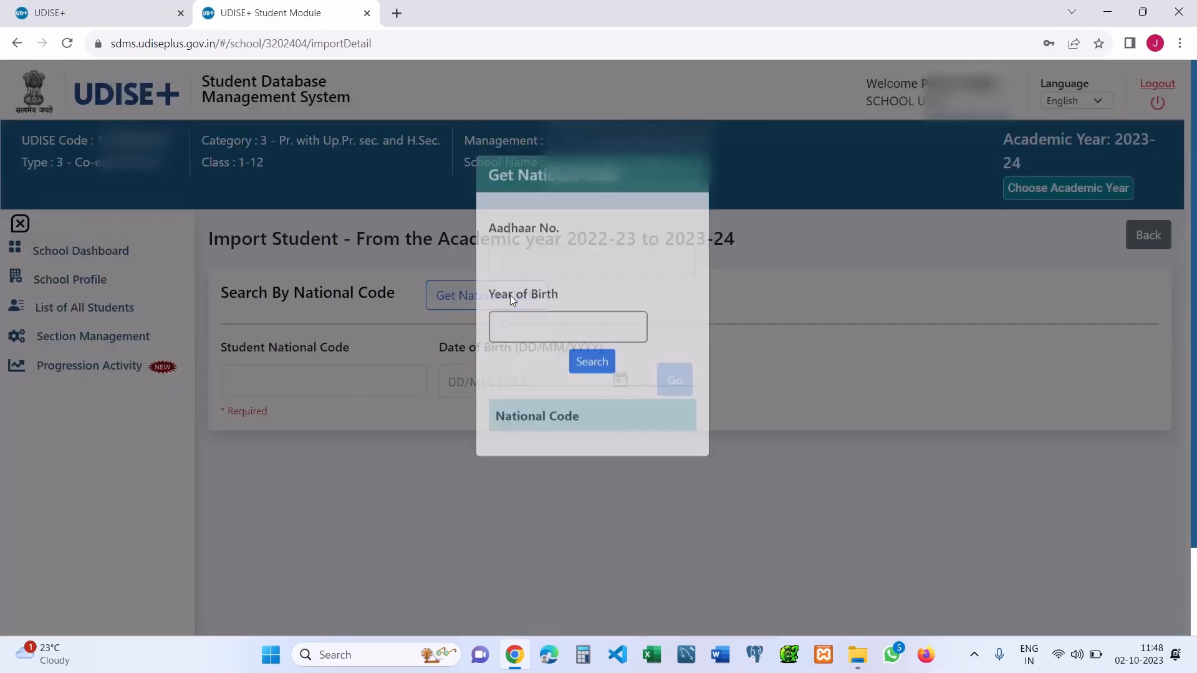
pyautogui.click(540, 293)
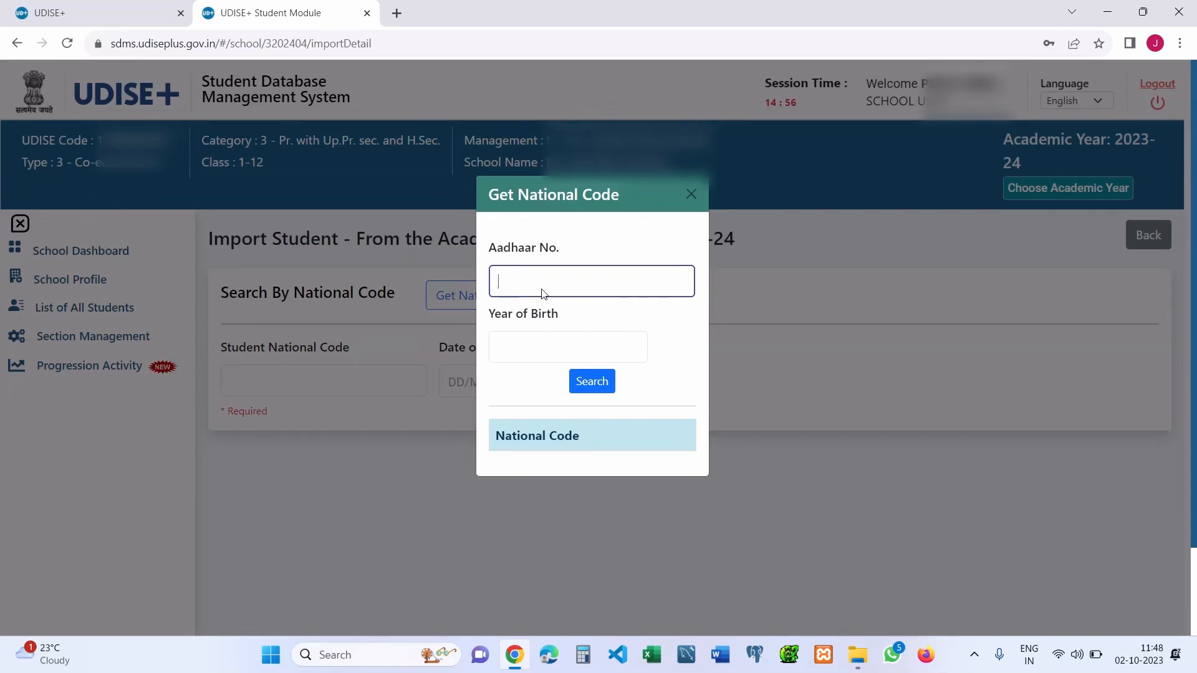
pyautogui.click(539, 352)
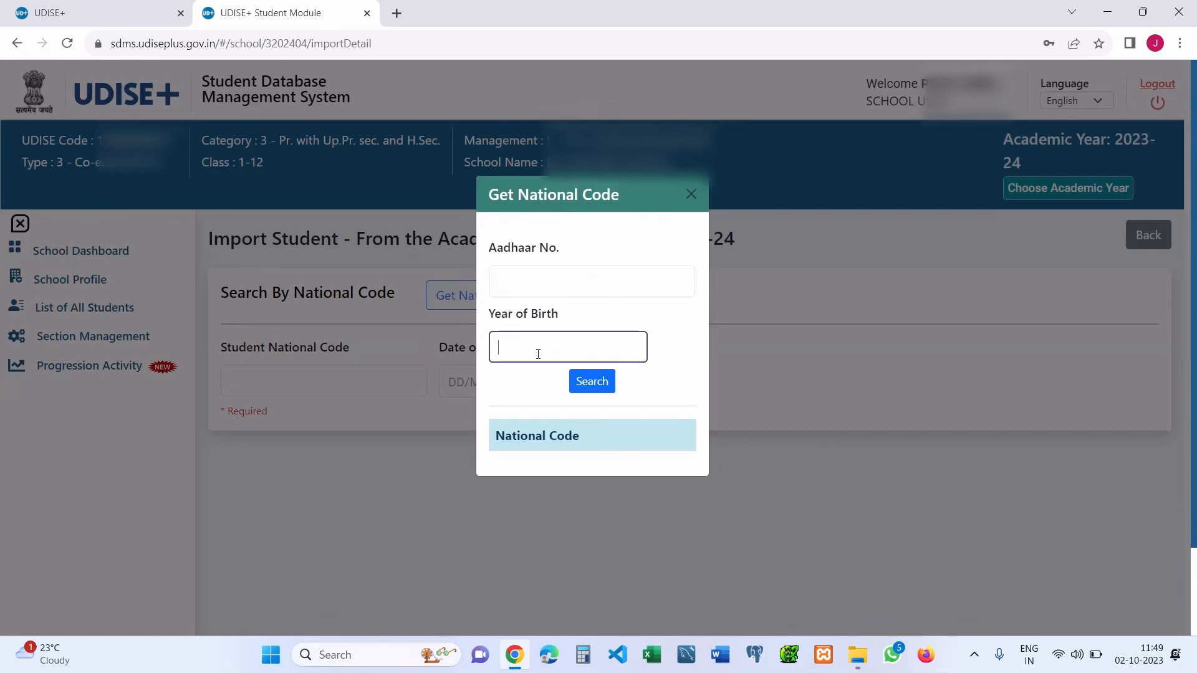
pyautogui.click(691, 195)
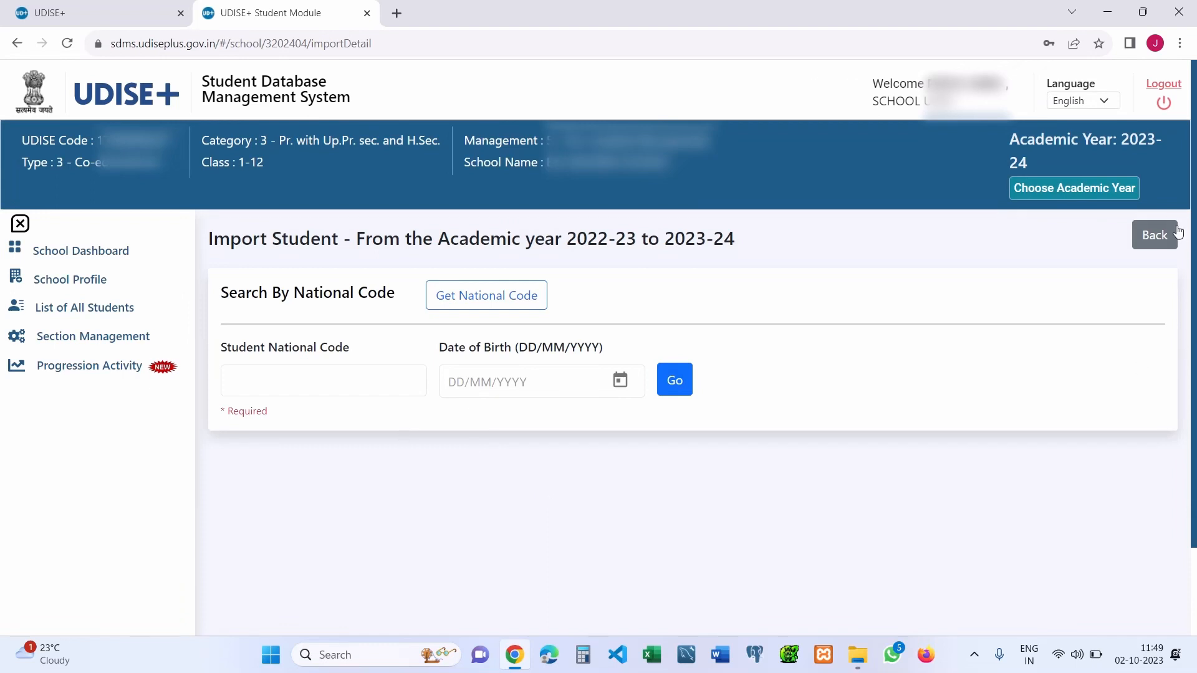
pyautogui.click(1155, 236)
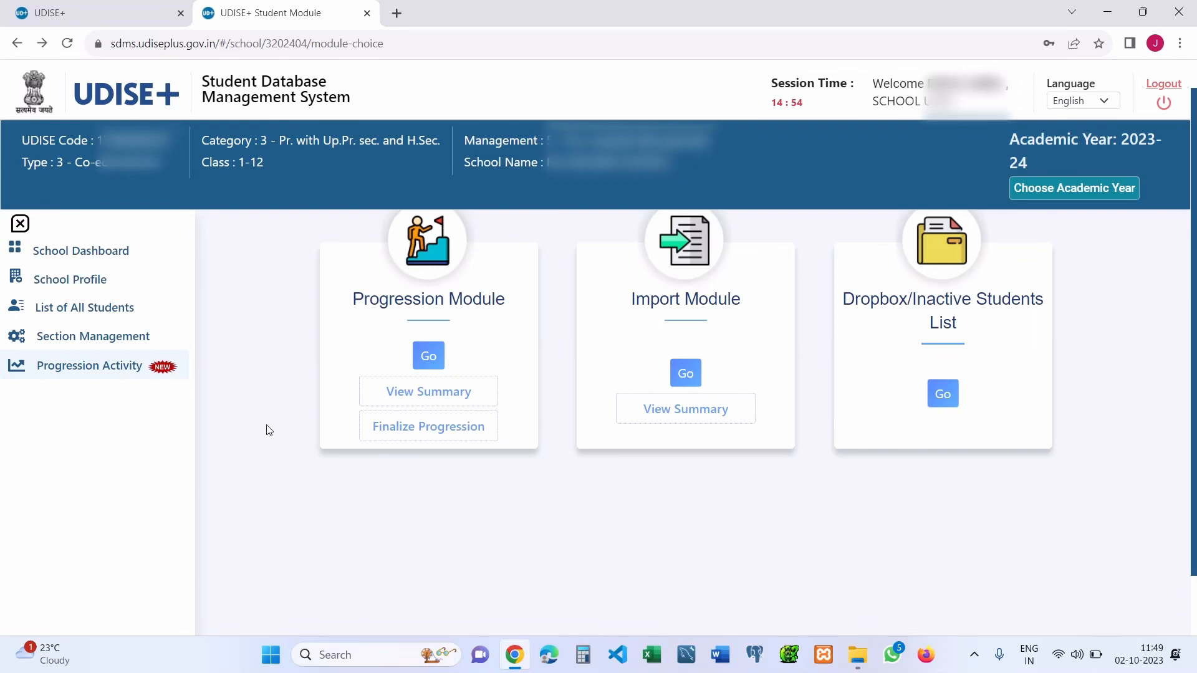
pyautogui.click(100, 260)
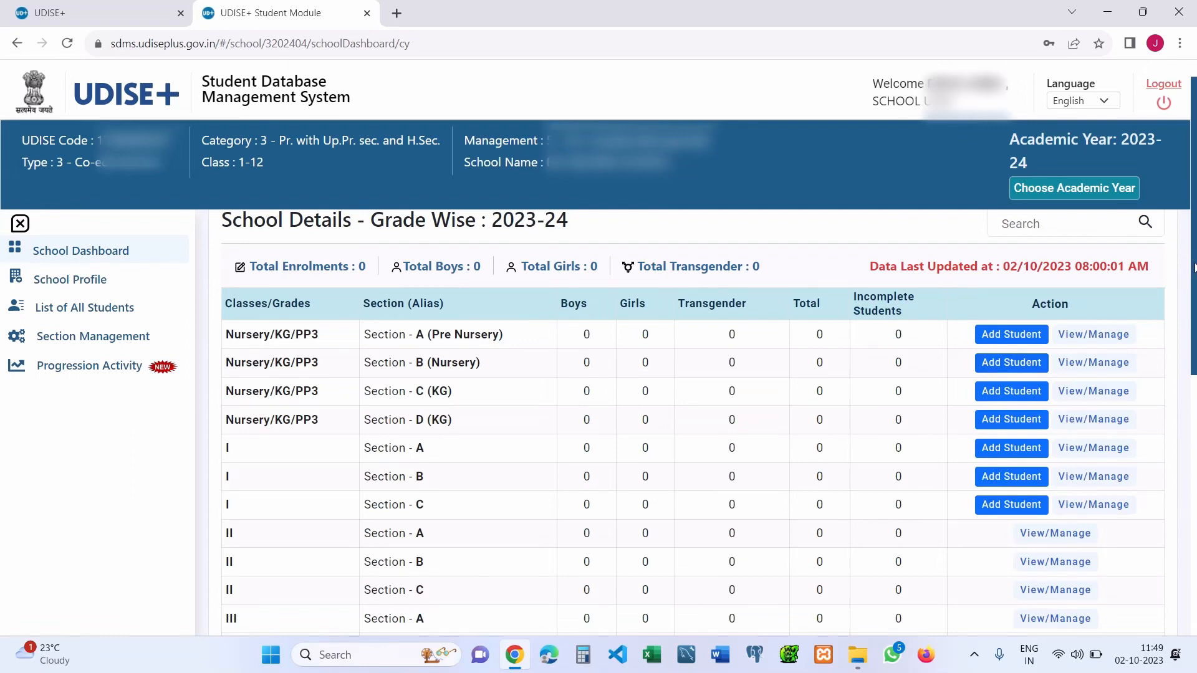
pyautogui.moveTo(1196, 267); pyautogui.dragTo(1196, 274)
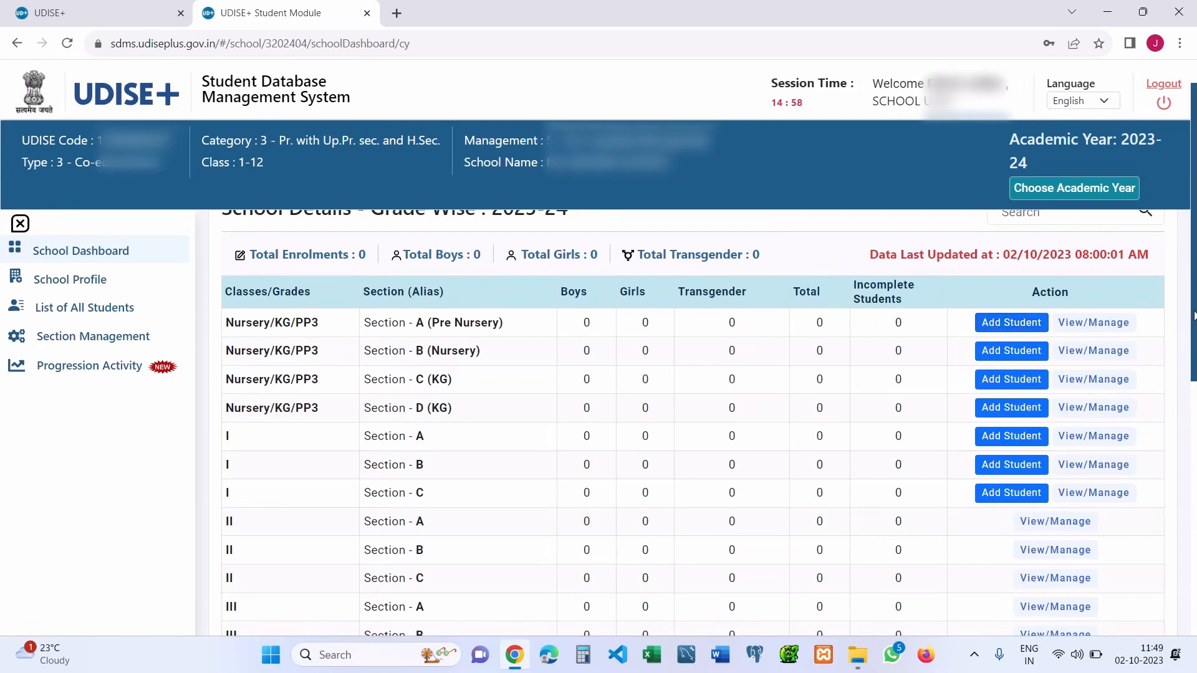
pyautogui.scroll(2, 1194, 289)
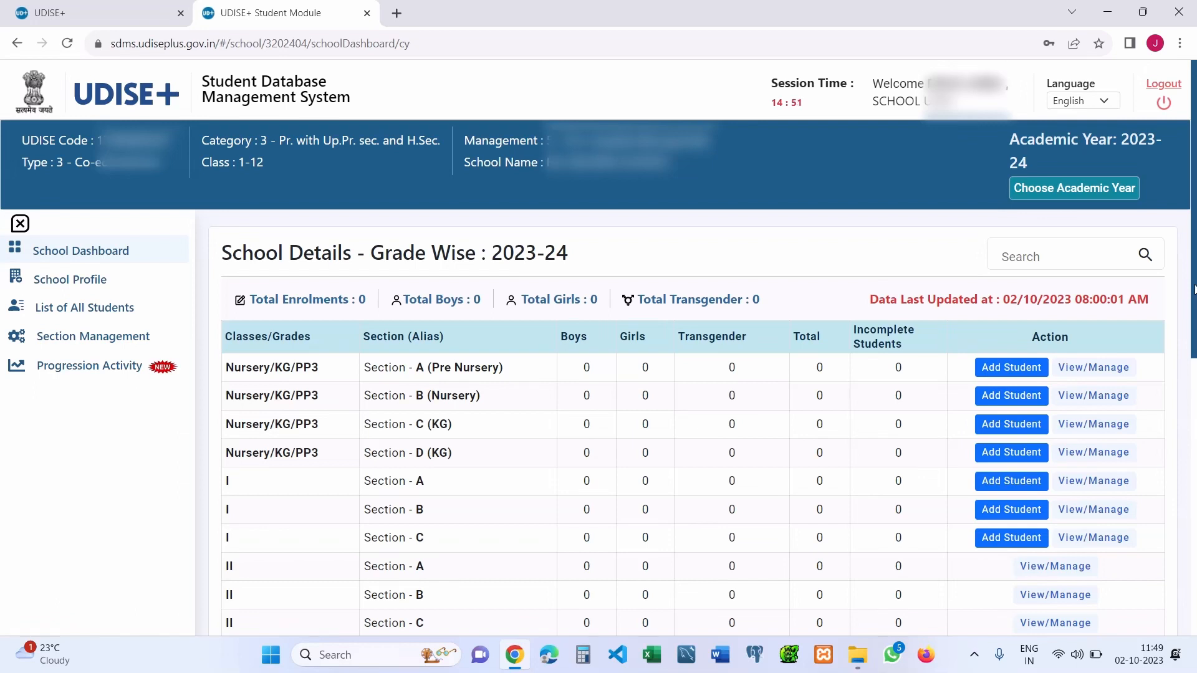
pyautogui.moveTo(1194, 289); pyautogui.dragTo(1194, 311)
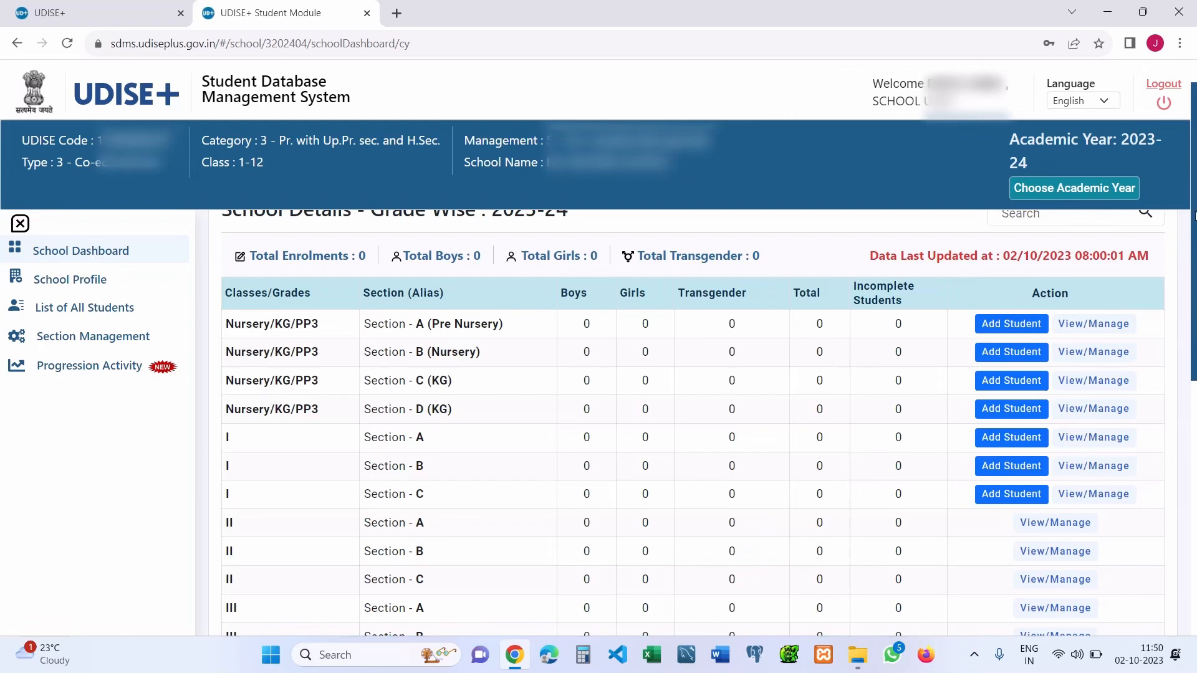
pyautogui.scroll(-1, 1194, 241)
pyautogui.scroll(2, 1195, 242)
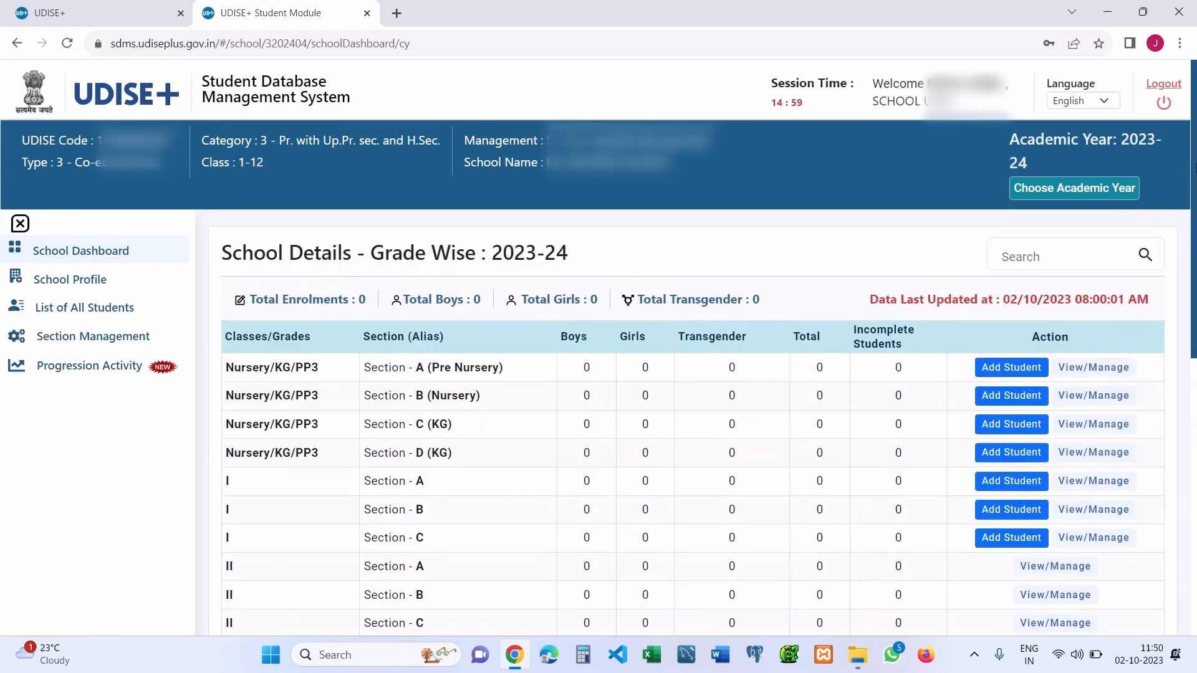